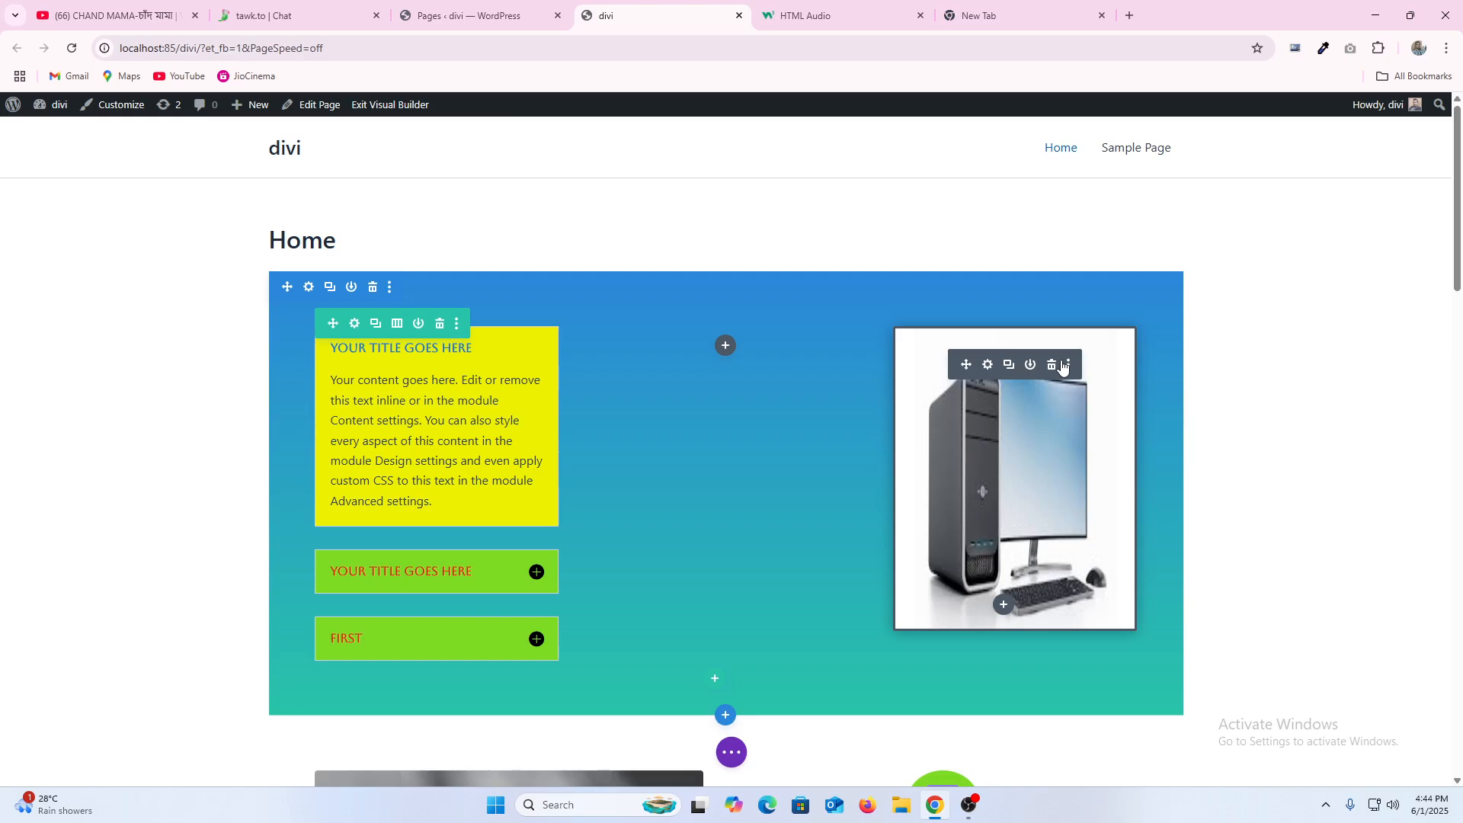
Step: Look through the Home page's sections, from the gradient section with the computer image down to the circle counters
{"action": "scroll", "coordinate": [691, 452], "scroll_direction": "down", "scroll_amount": 3}
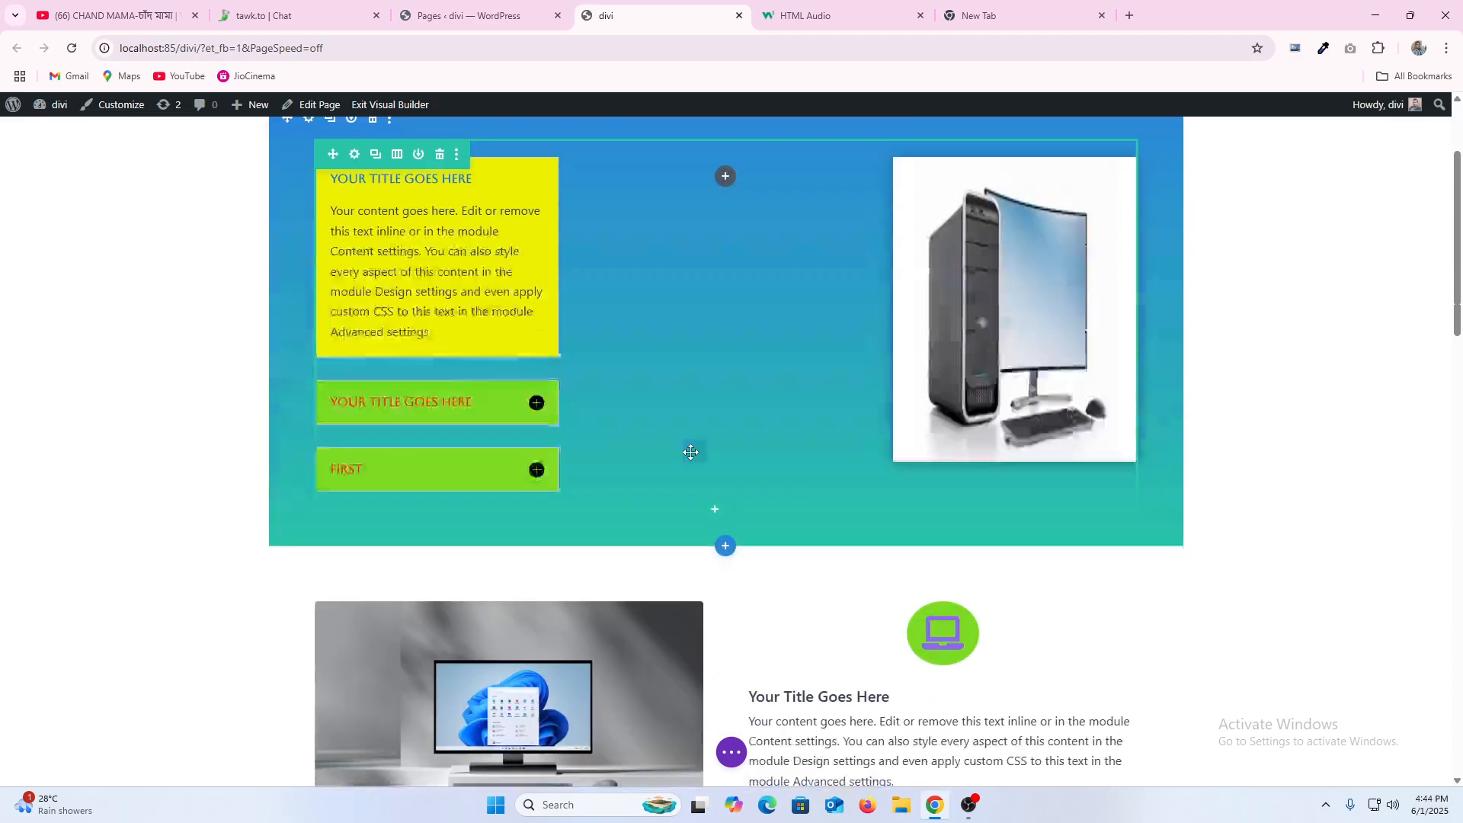
{"action": "scroll", "coordinate": [758, 495], "scroll_direction": "up", "scroll_amount": 3}
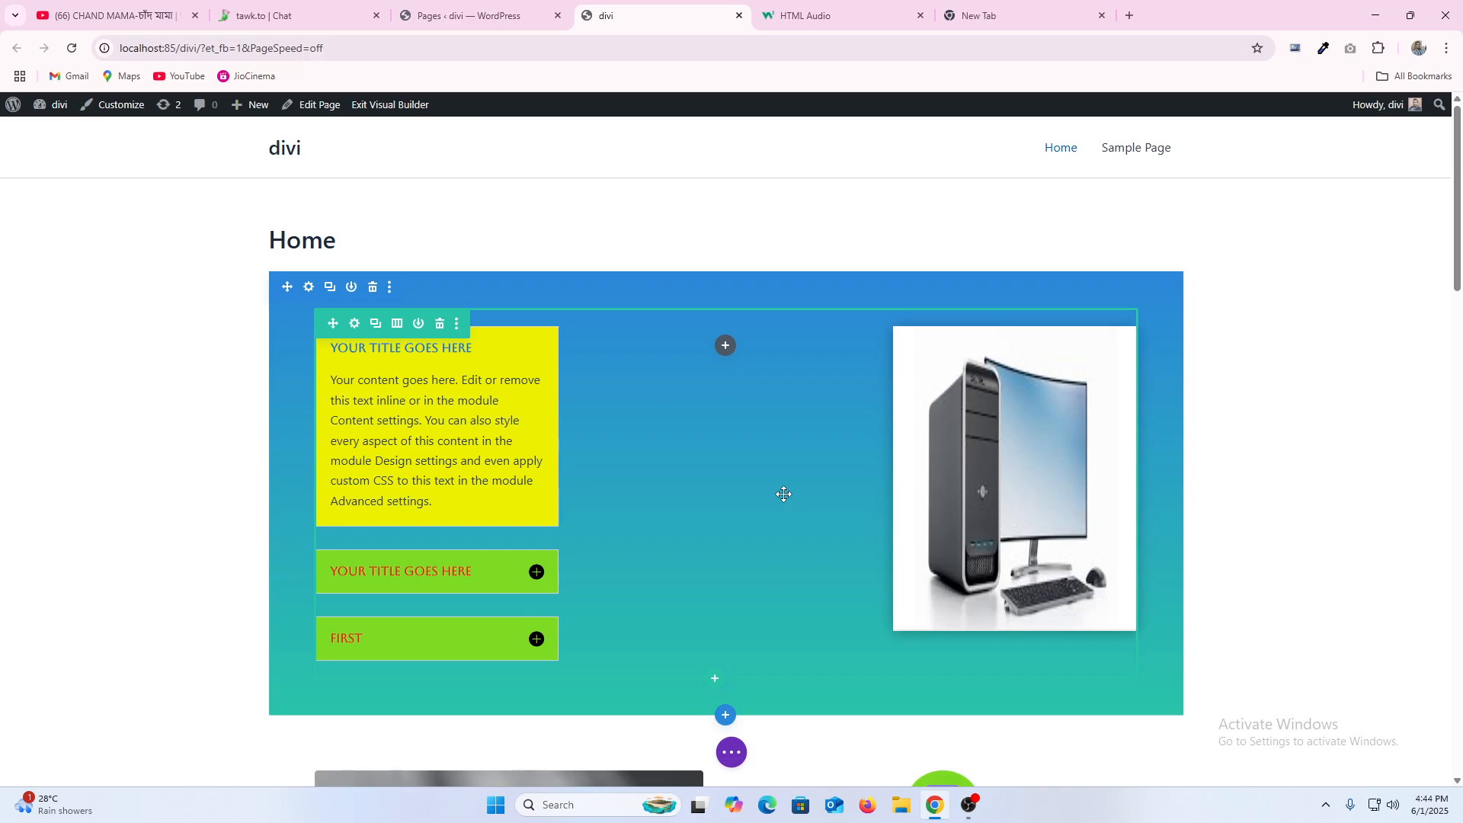
{"action": "scroll", "coordinate": [695, 473], "scroll_direction": "down", "scroll_amount": 5}
{"action": "scroll", "coordinate": [716, 488], "scroll_direction": "down", "scroll_amount": 15}
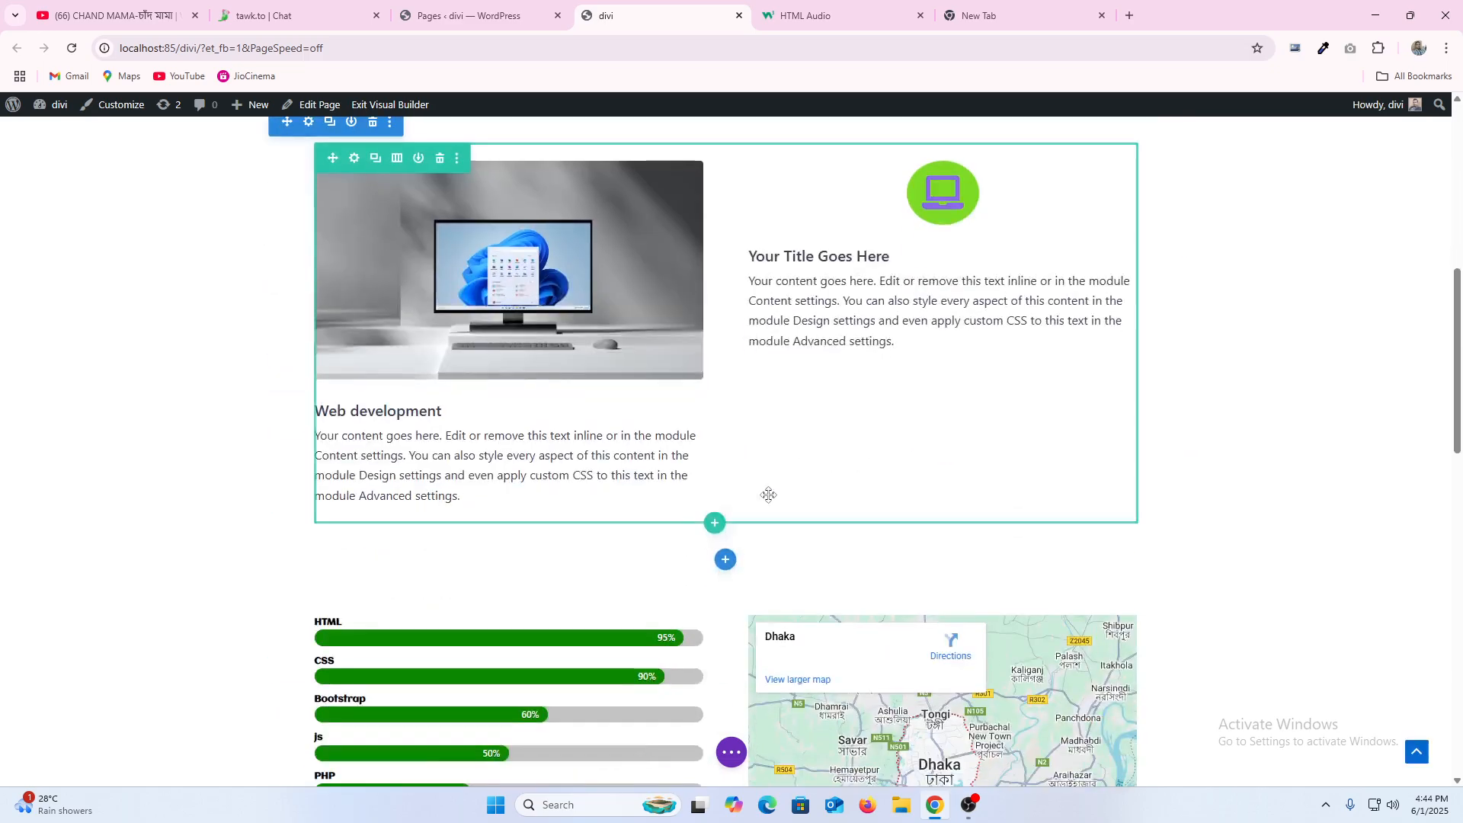
{"action": "scroll", "coordinate": [808, 504], "scroll_direction": "down", "scroll_amount": 3}
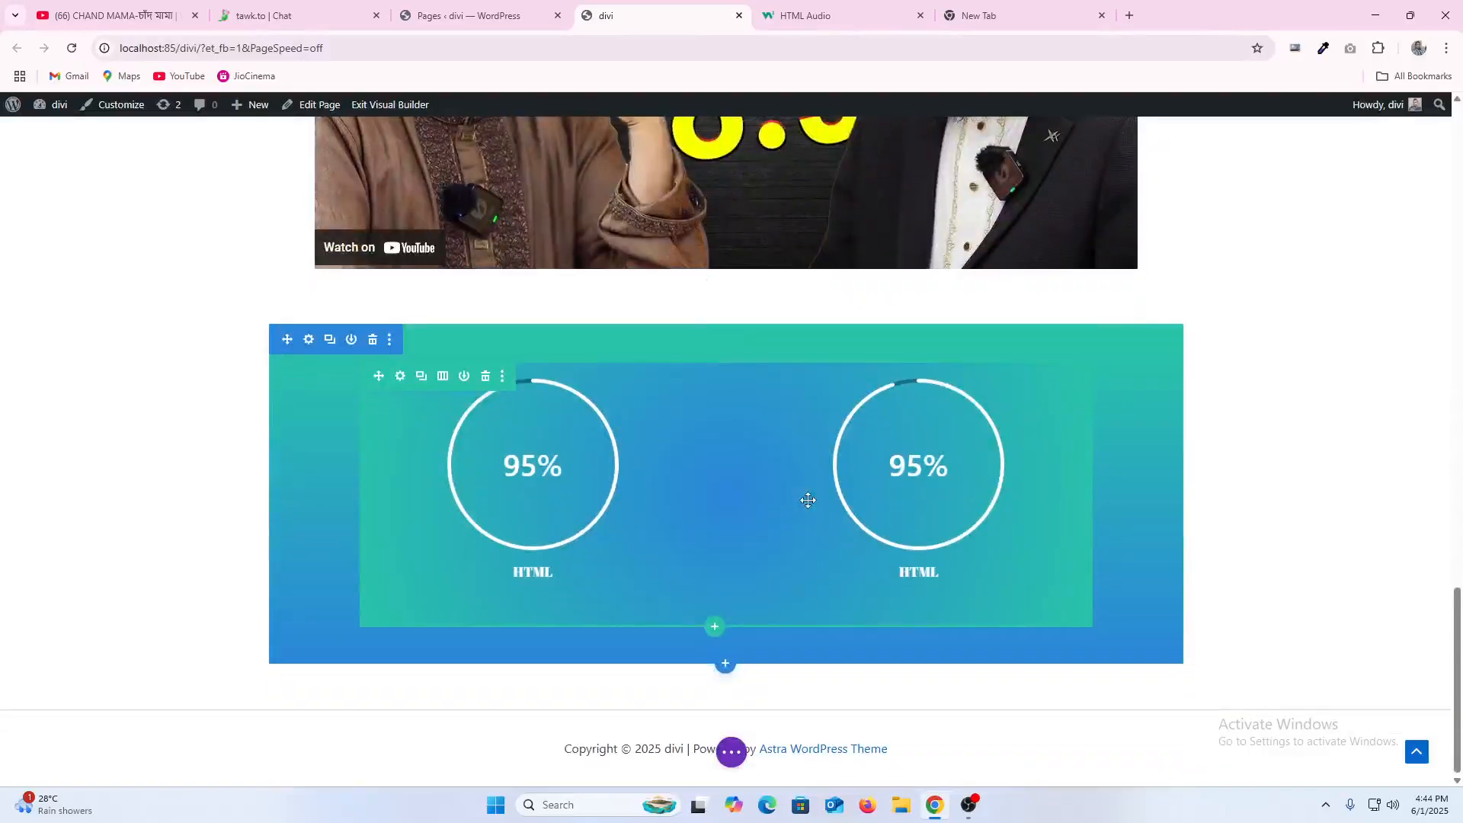
{"action": "scroll", "coordinate": [809, 503], "scroll_direction": "up", "scroll_amount": 20}
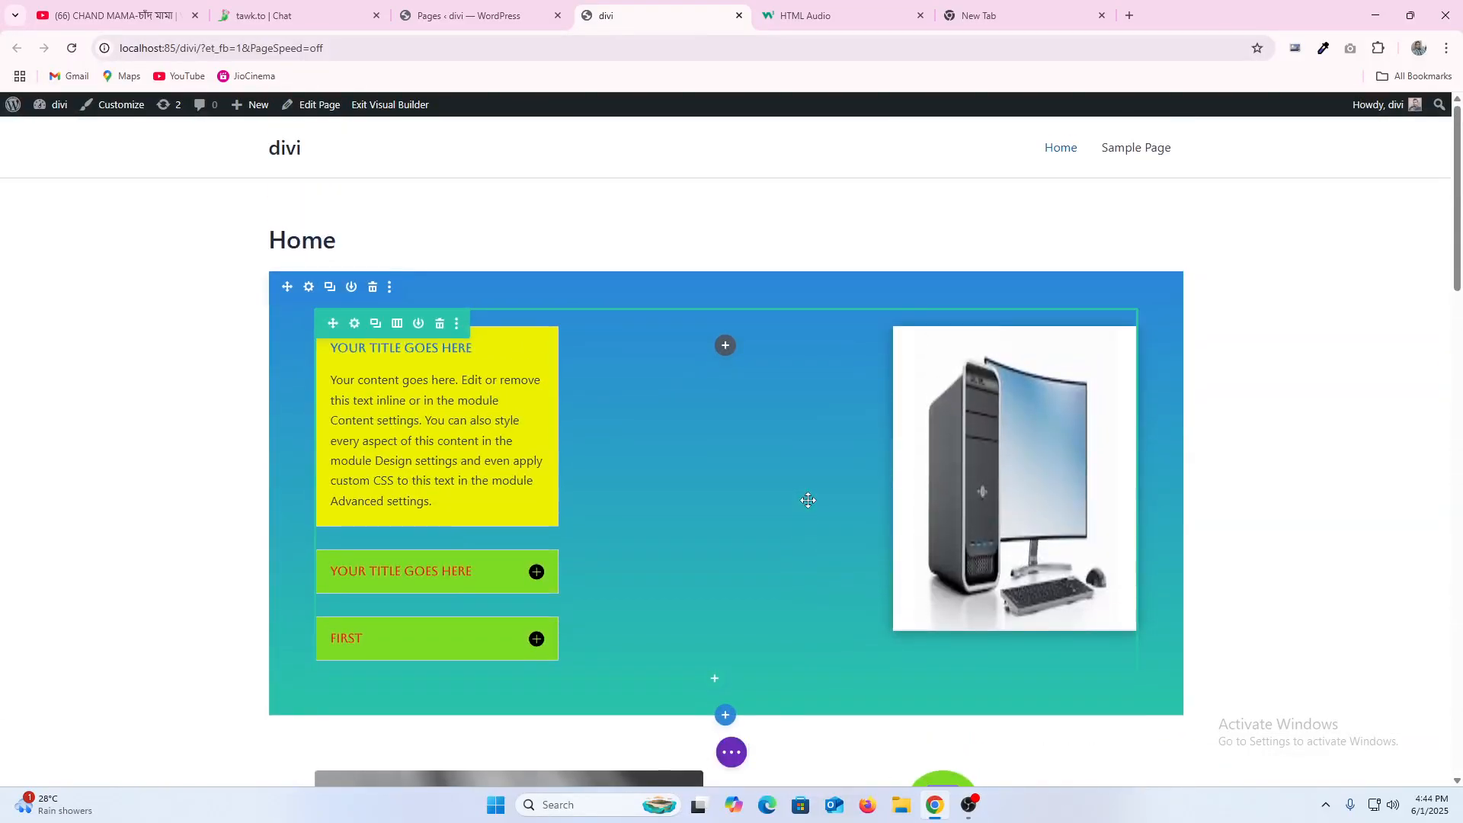
{"action": "scroll", "coordinate": [859, 474], "scroll_direction": "down", "scroll_amount": 1}
{"action": "scroll", "coordinate": [858, 473], "scroll_direction": "down", "scroll_amount": 20}
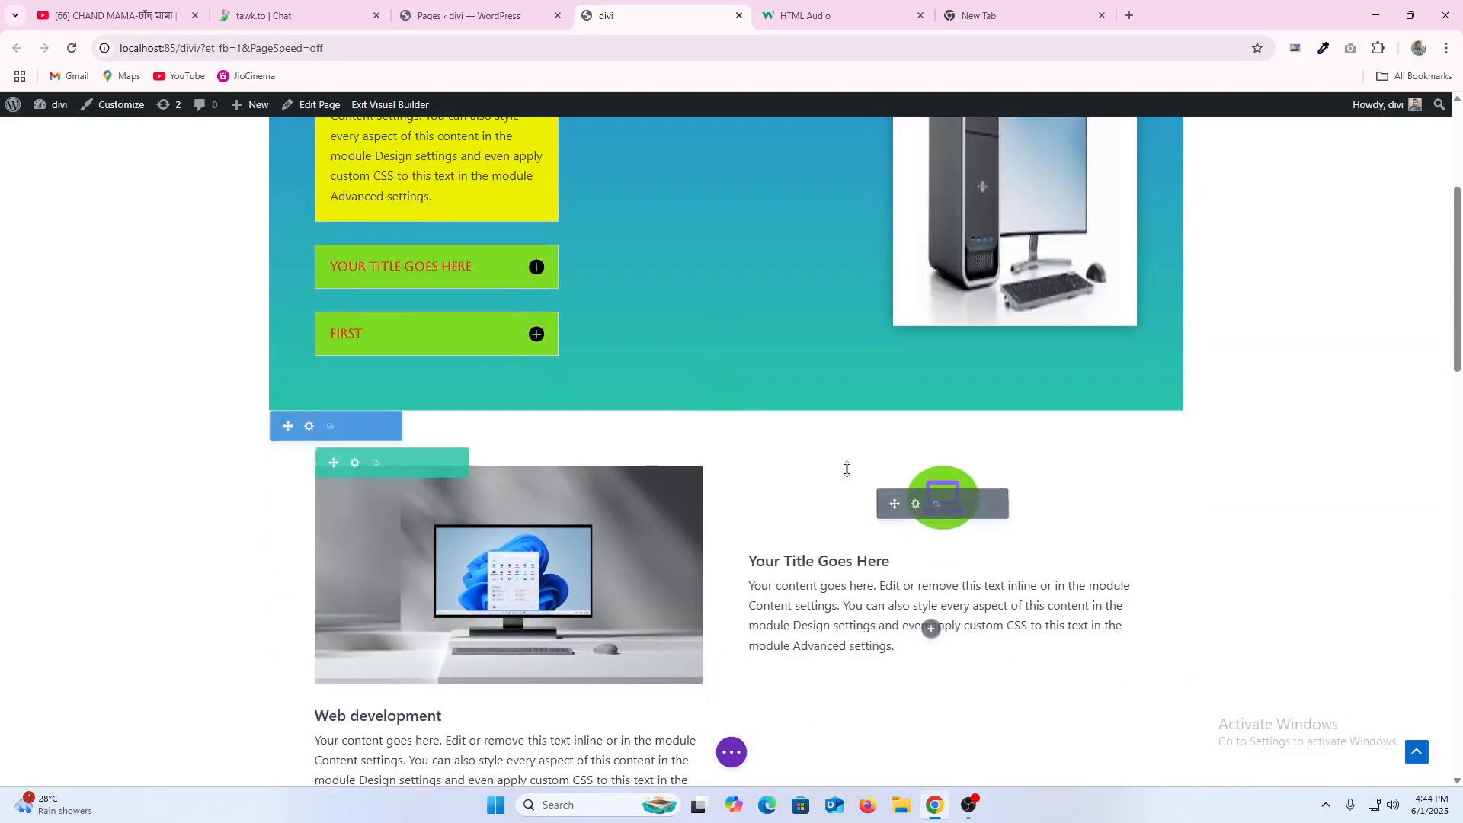
{"action": "scroll", "coordinate": [846, 472], "scroll_direction": "up", "scroll_amount": 15}
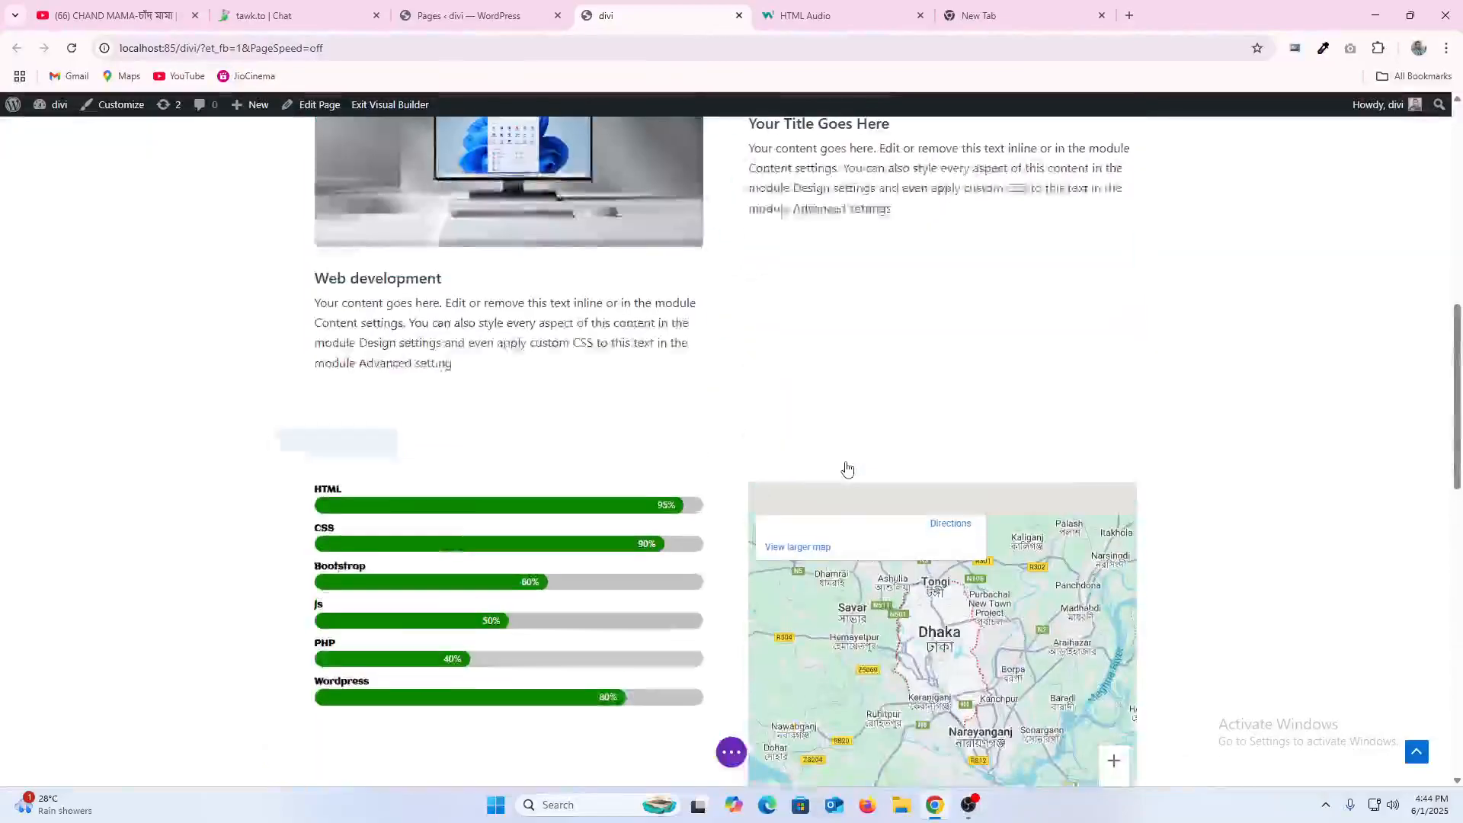
{"action": "scroll", "coordinate": [838, 457], "scroll_direction": "up", "scroll_amount": 6}
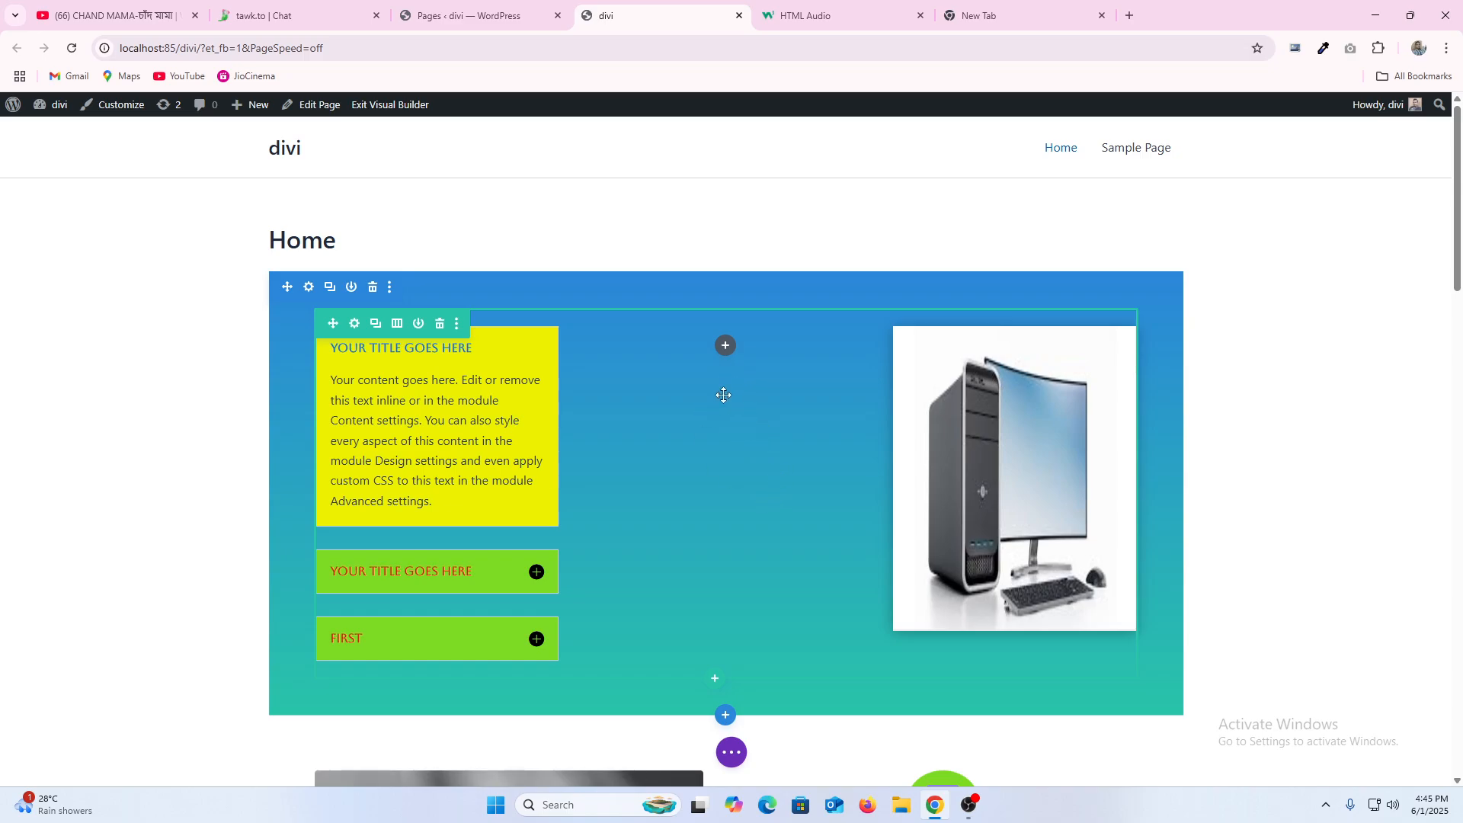
Step: Insert a Code module in the empty middle column of the first row and shrink its settings window out of full-screen view
{"action": "left_click", "coordinate": [726, 350]}
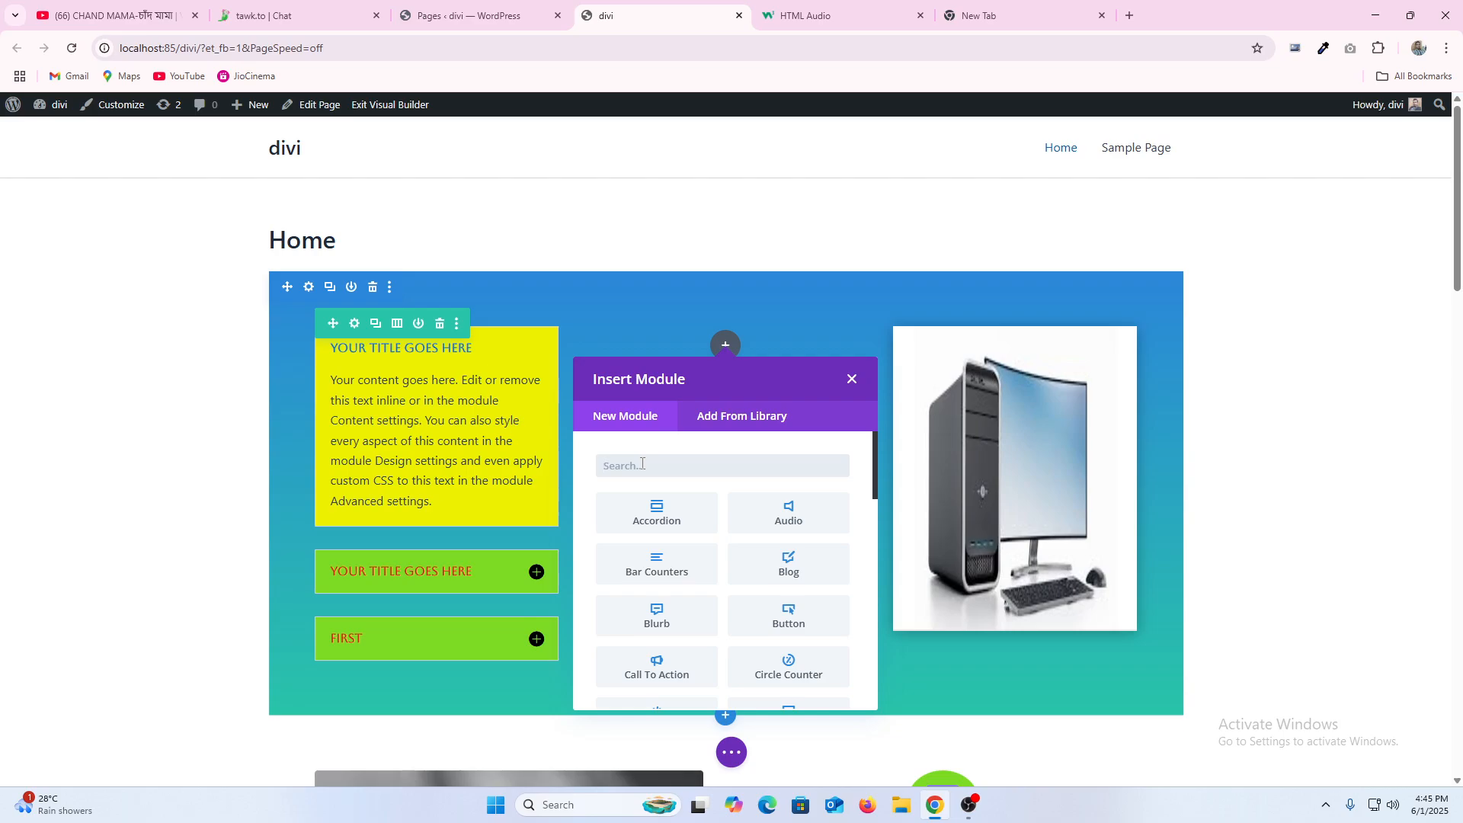
{"action": "type", "text": "code"}
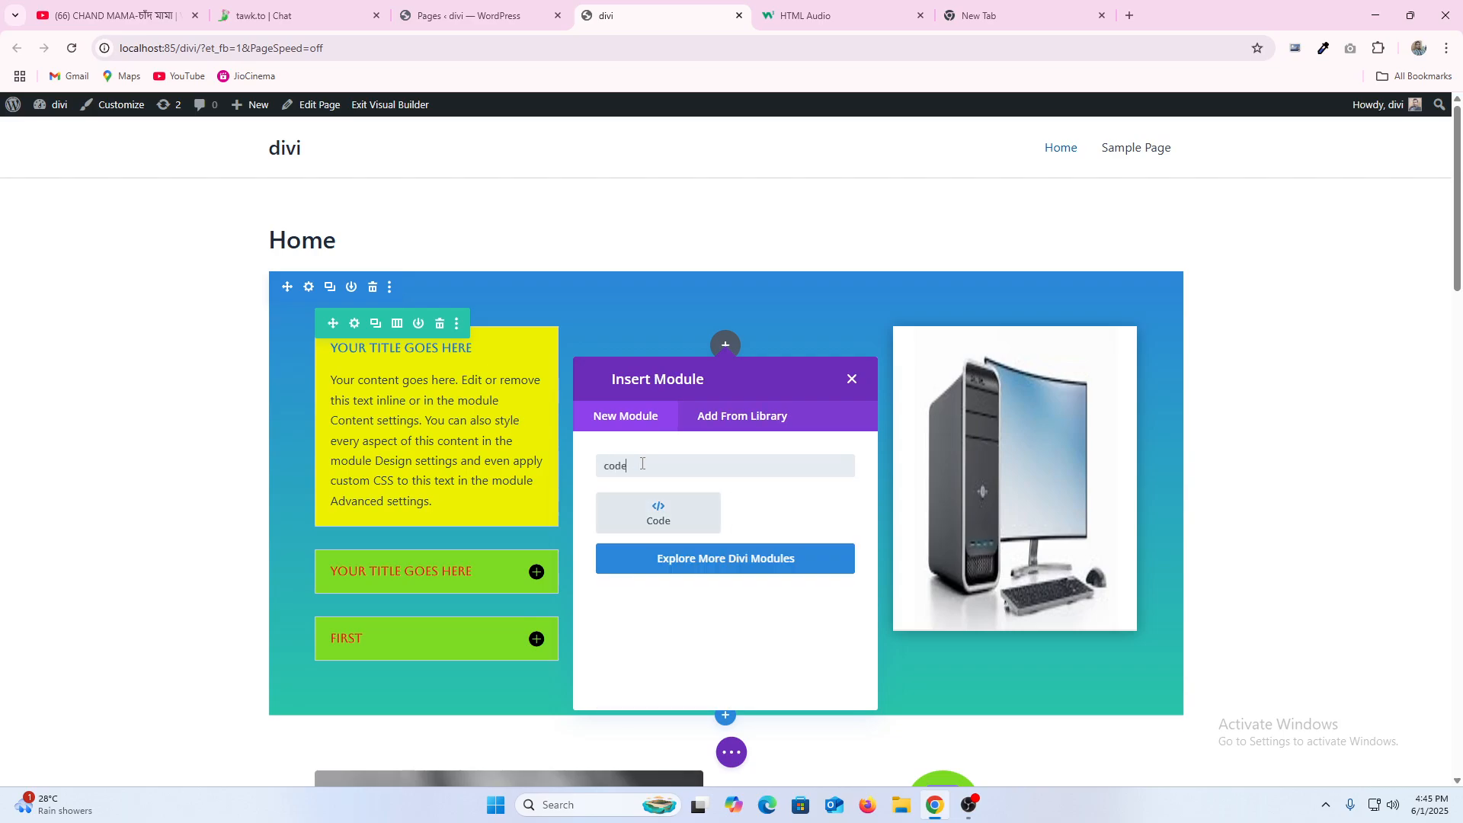
{"action": "left_click", "coordinate": [671, 516]}
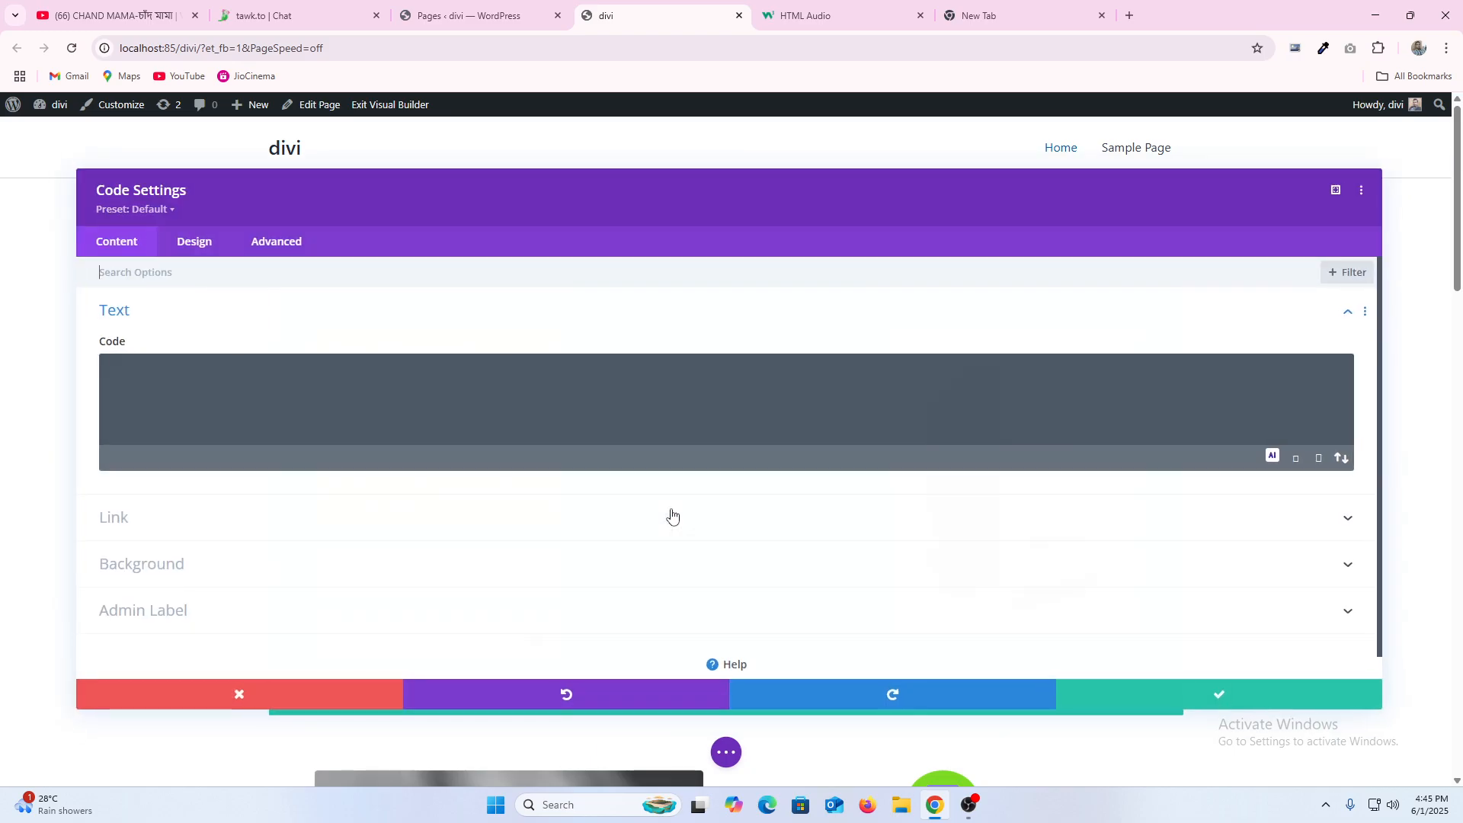
{"action": "left_click", "coordinate": [1339, 190]}
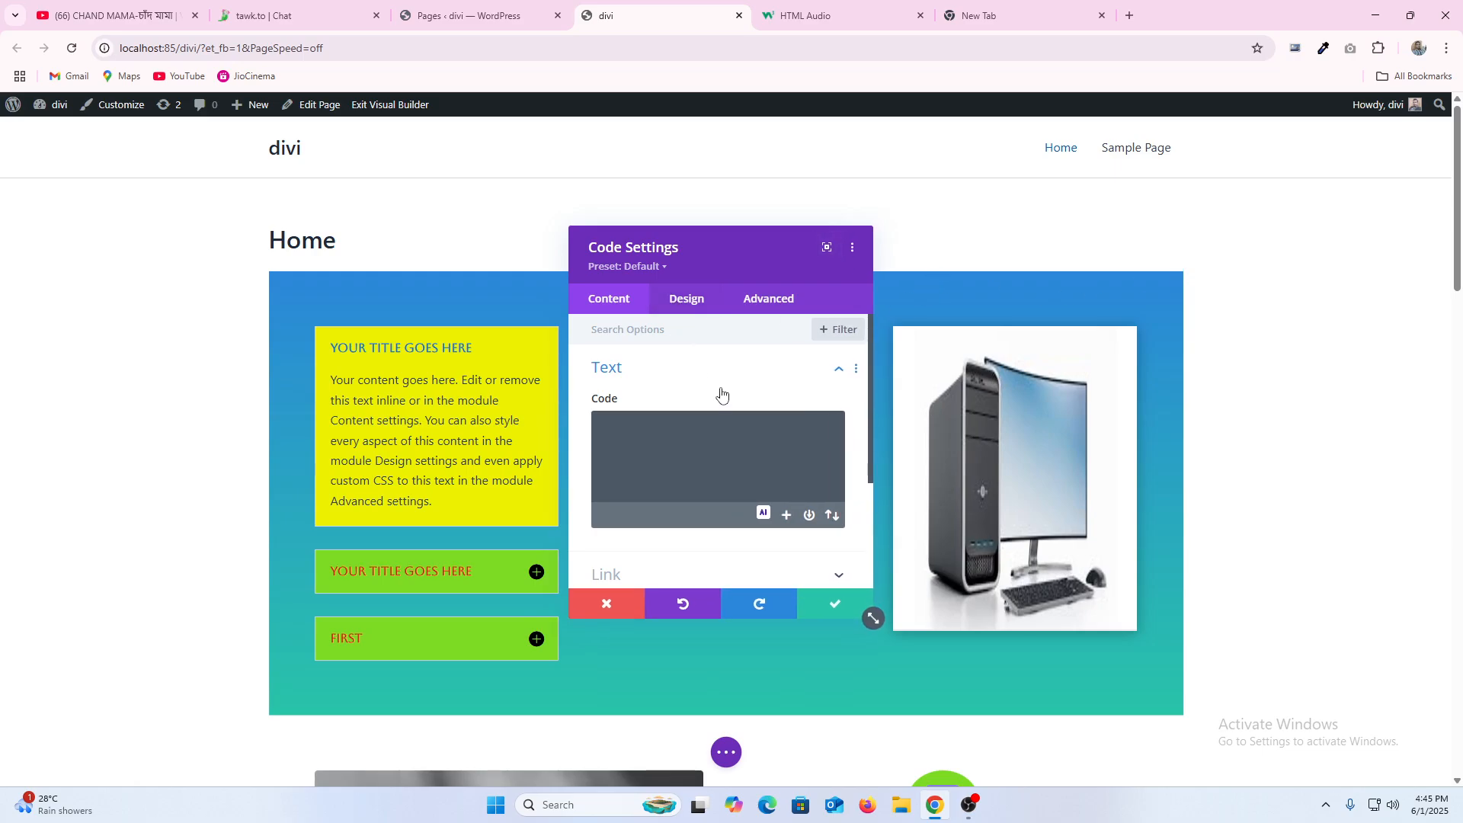
{"action": "left_click", "coordinate": [649, 447]}
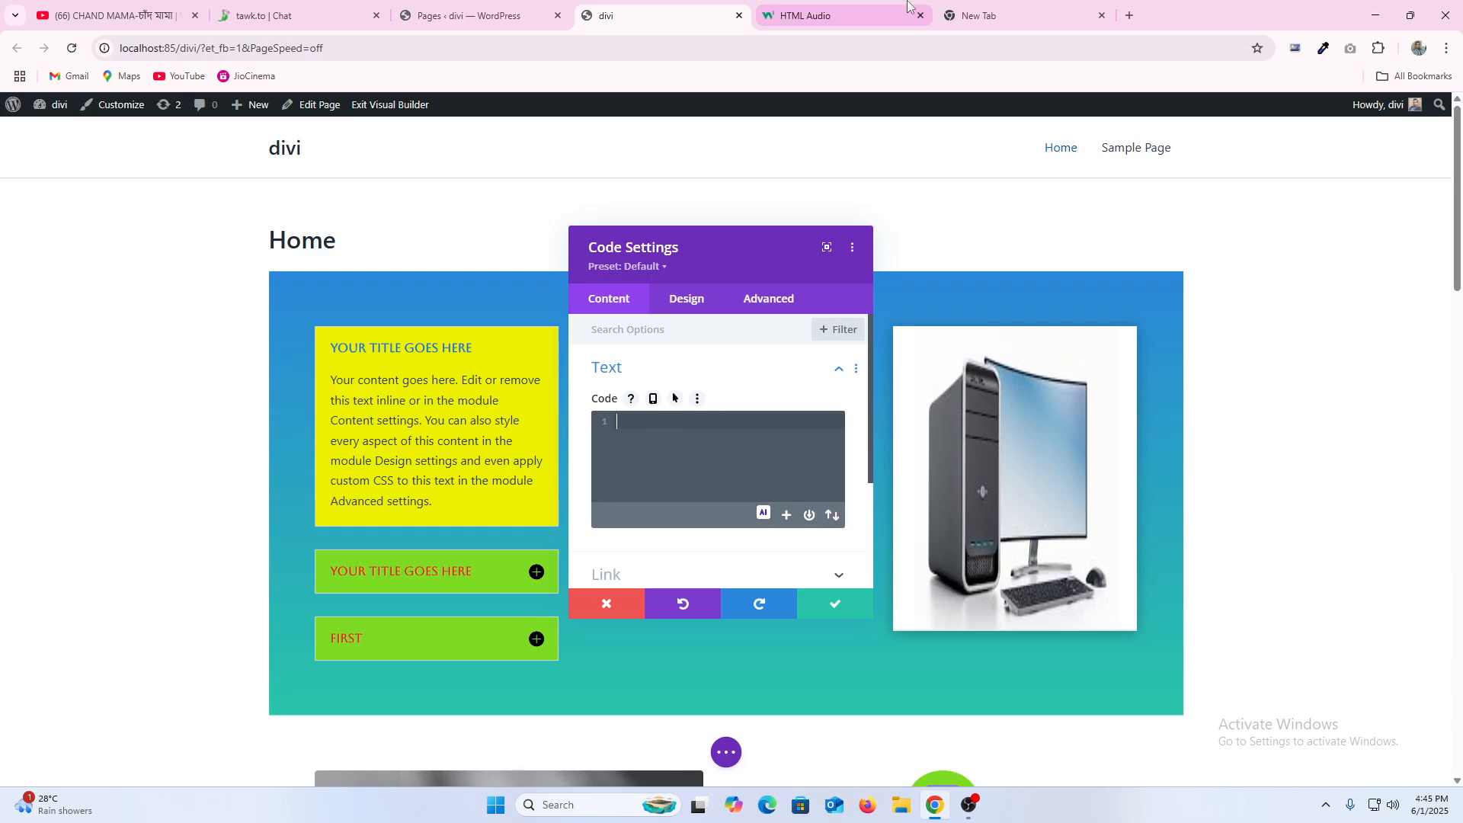
Step: Switch to the W3Schools HTML Audio page and copy the complete <audio controls> example code
{"action": "left_click", "coordinate": [815, 13]}
{"action": "scroll", "coordinate": [686, 239], "scroll_direction": "up", "scroll_amount": 2}
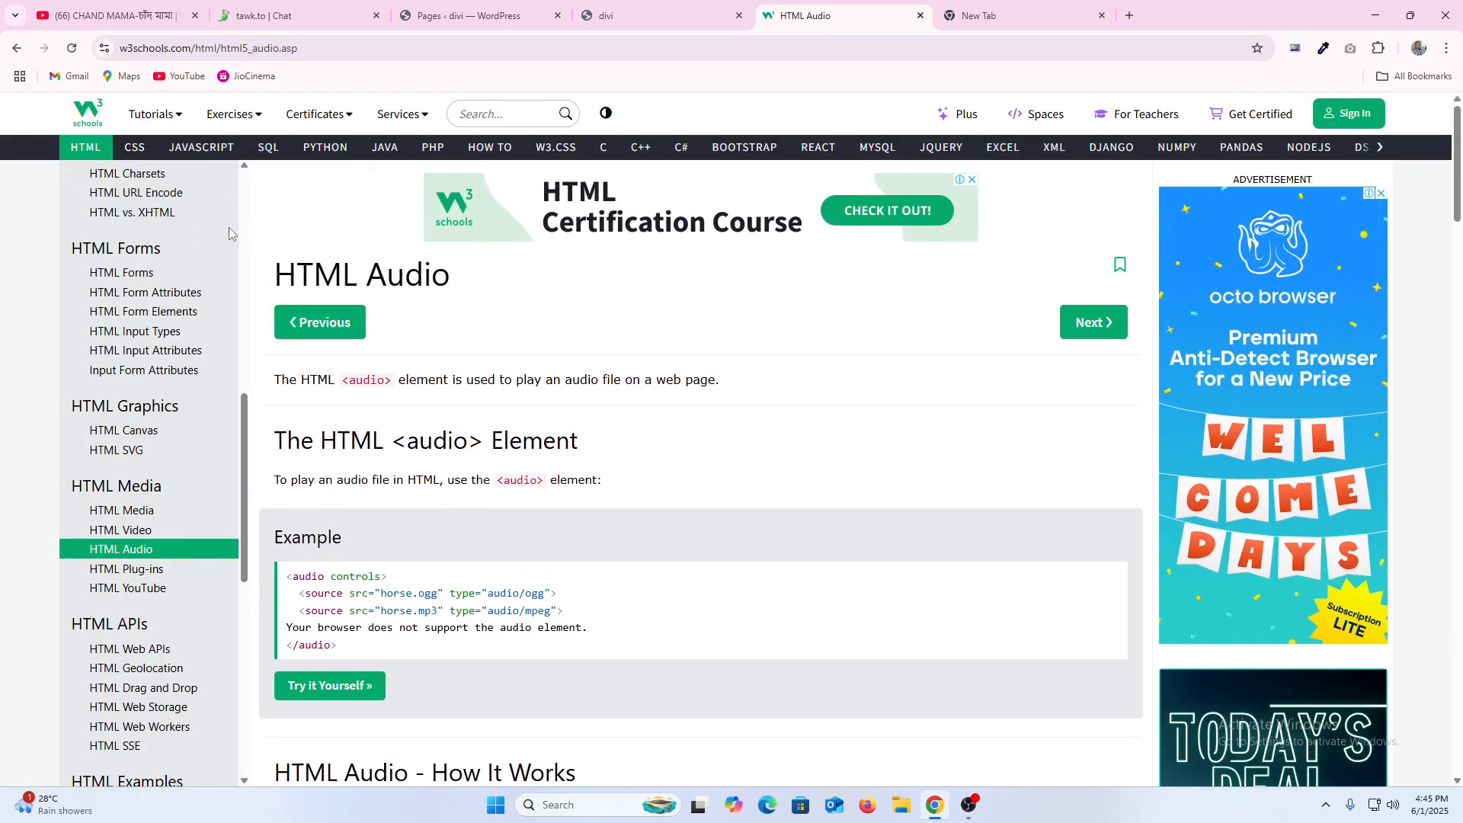
{"action": "scroll", "coordinate": [171, 221], "scroll_direction": "up", "scroll_amount": 8}
{"action": "scroll", "coordinate": [170, 222], "scroll_direction": "up", "scroll_amount": 2}
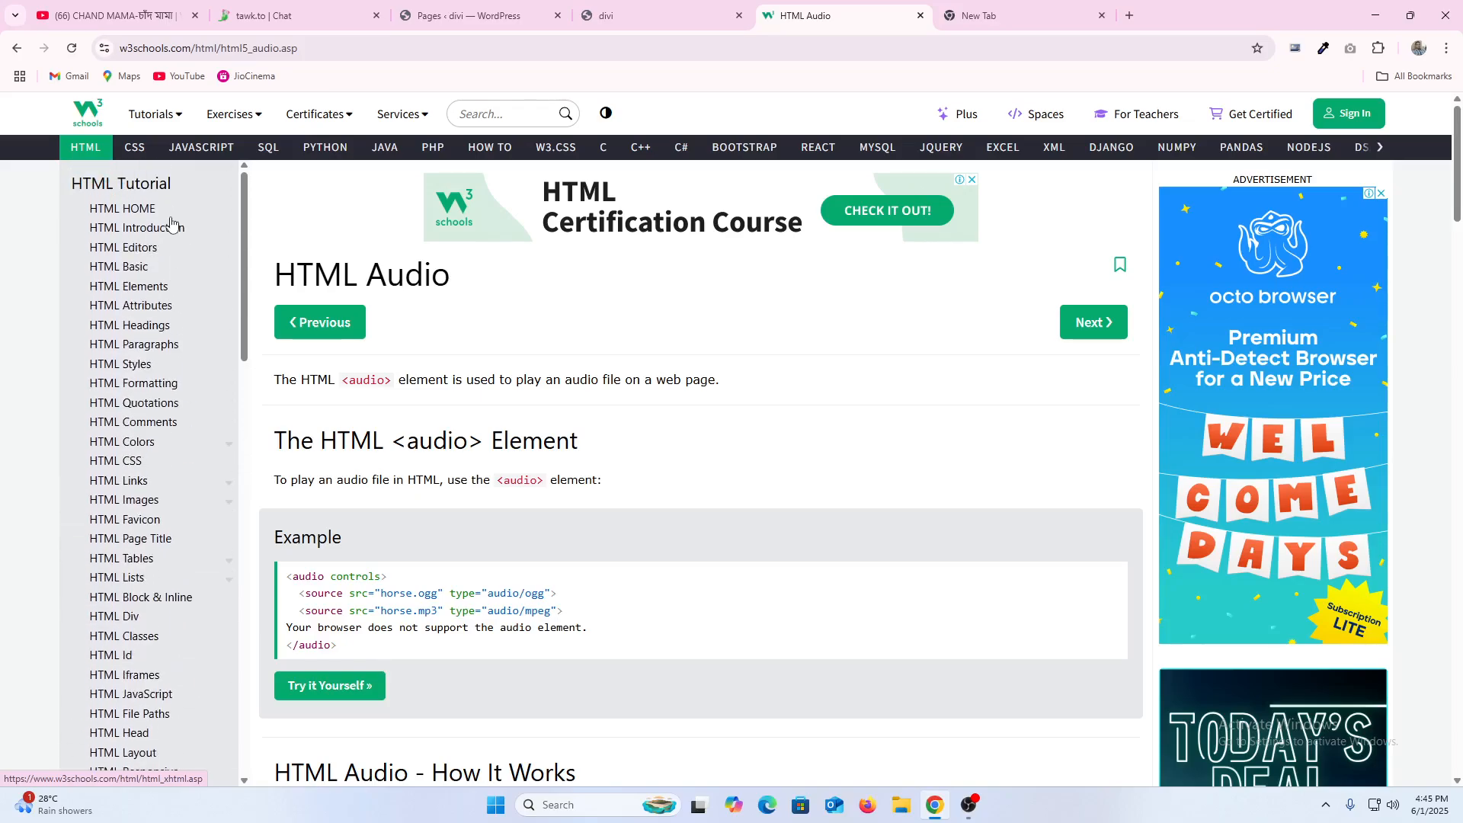
{"action": "scroll", "coordinate": [171, 223], "scroll_direction": "down", "scroll_amount": 20}
{"action": "scroll", "coordinate": [130, 290], "scroll_direction": "up", "scroll_amount": 20}
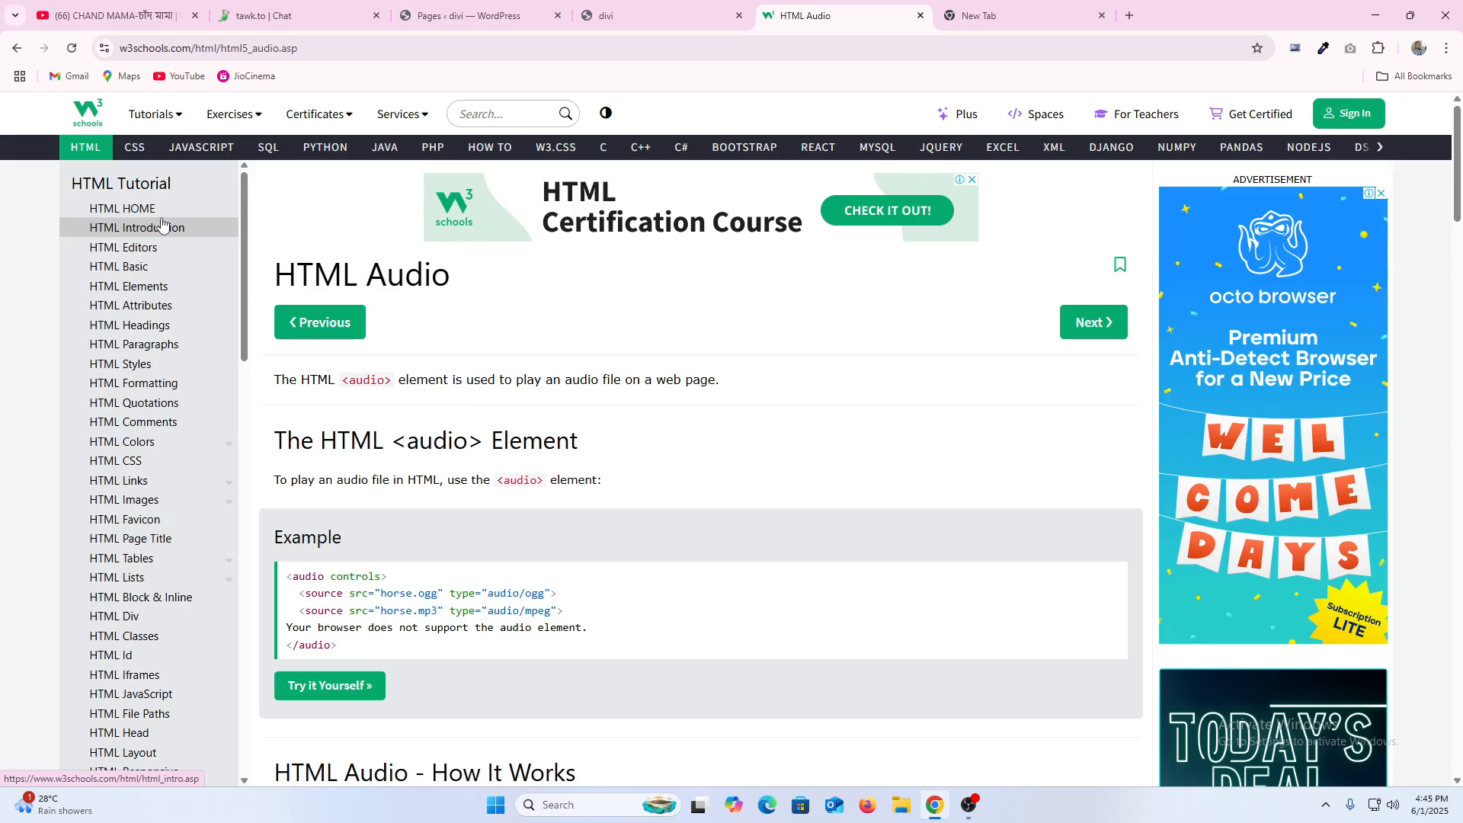
{"action": "scroll", "coordinate": [162, 223], "scroll_direction": "down", "scroll_amount": 14}
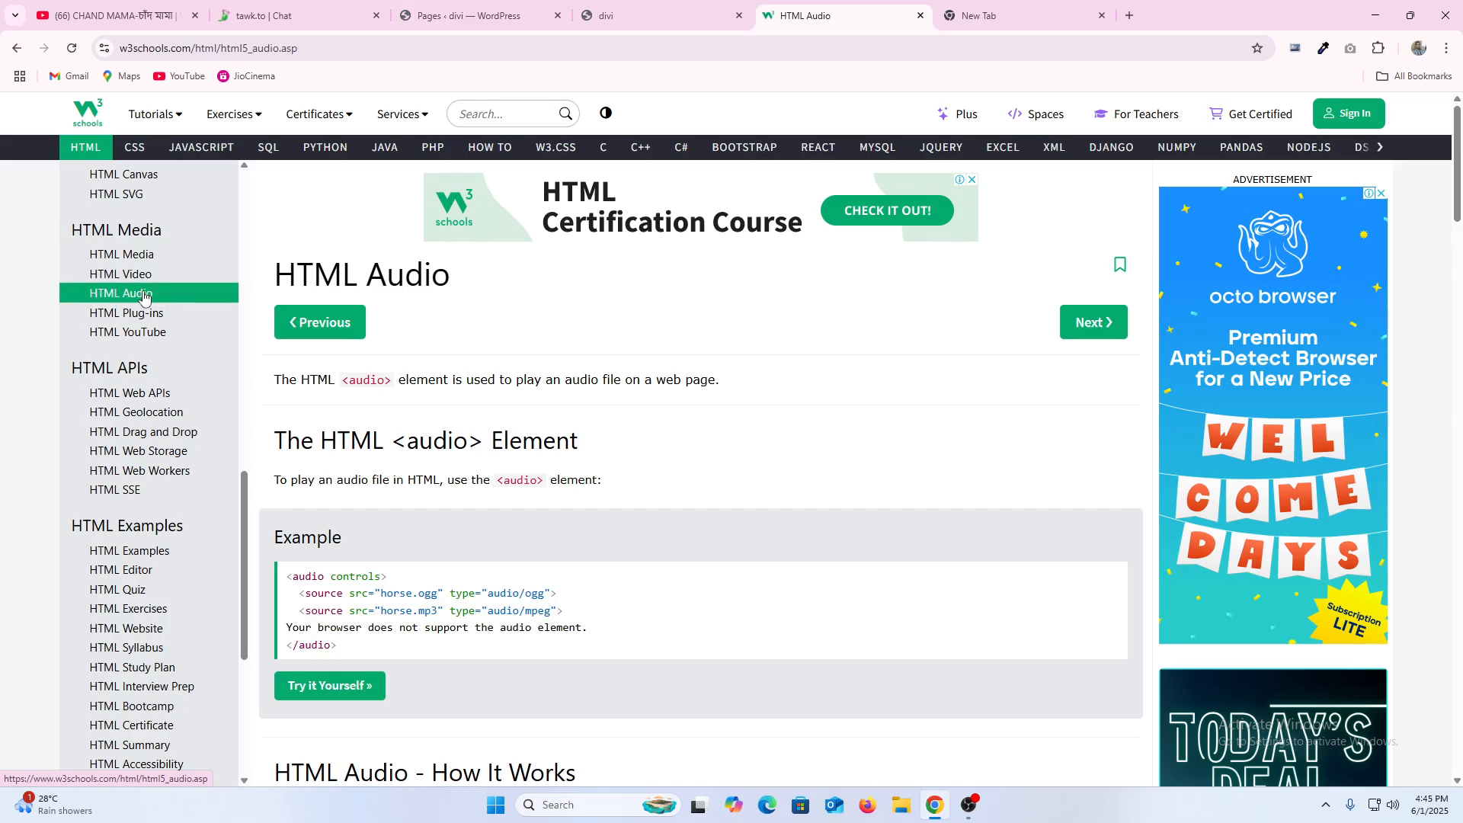
{"action": "scroll", "coordinate": [457, 526], "scroll_direction": "down", "scroll_amount": 1}
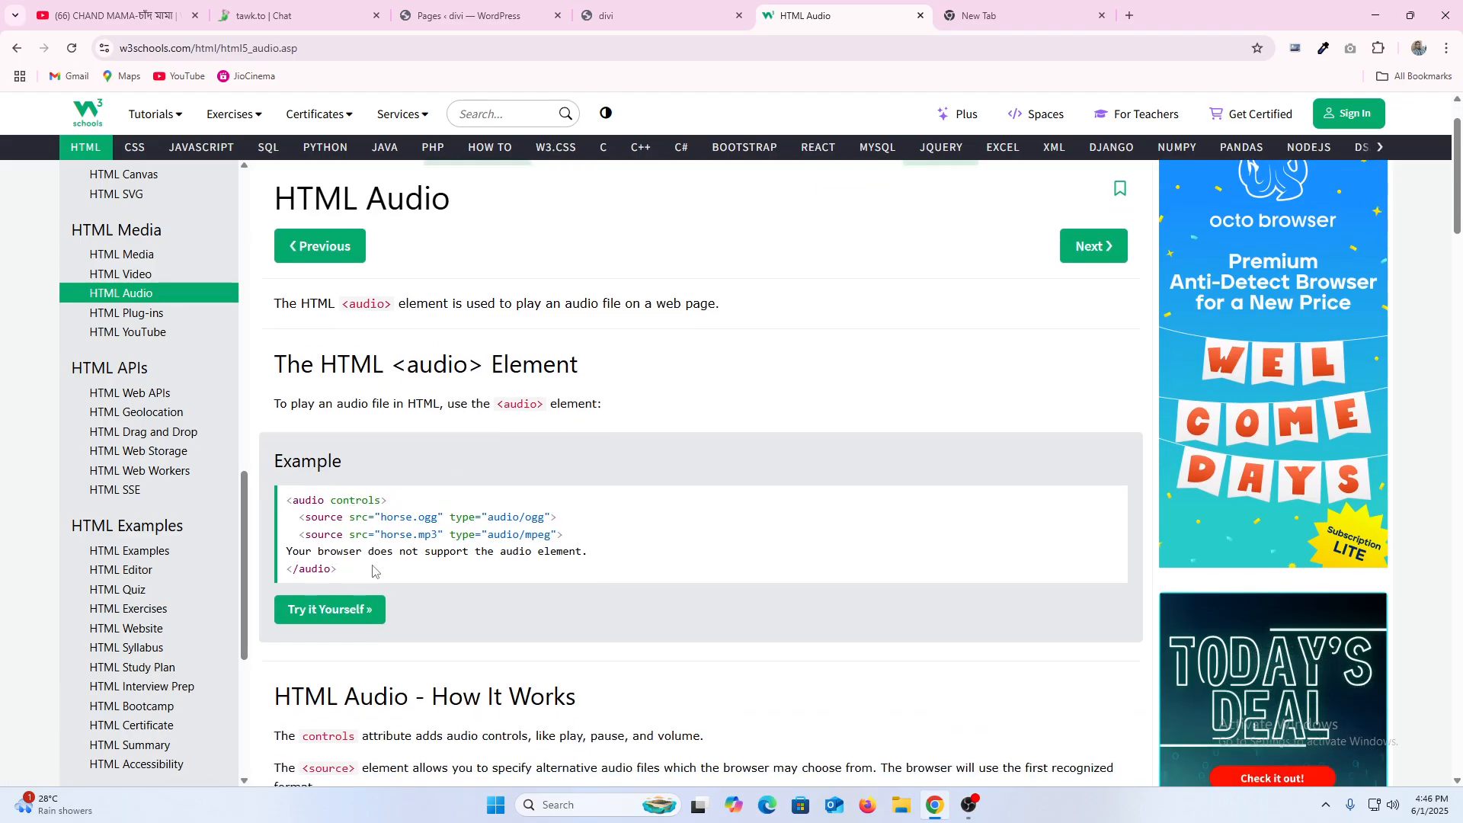
{"action": "left_click_drag", "start_coordinate": [349, 572], "coordinate": [285, 496]}
{"action": "key", "text": "ctrl+c"}
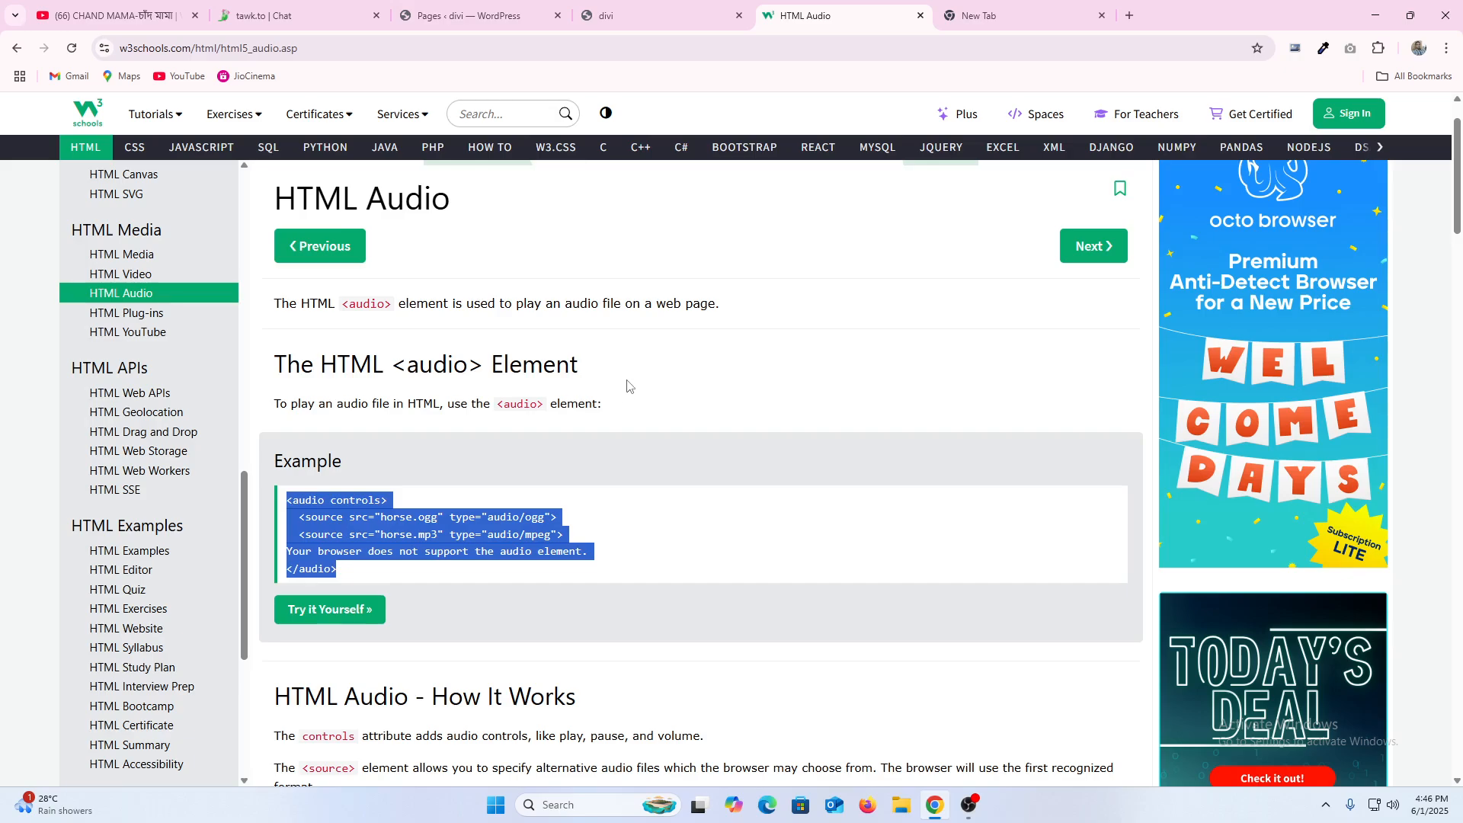
Step: Return to the Divi page, paste the audio code into the Code module, and move the settings window off the middle column
{"action": "left_click", "coordinate": [671, 22]}
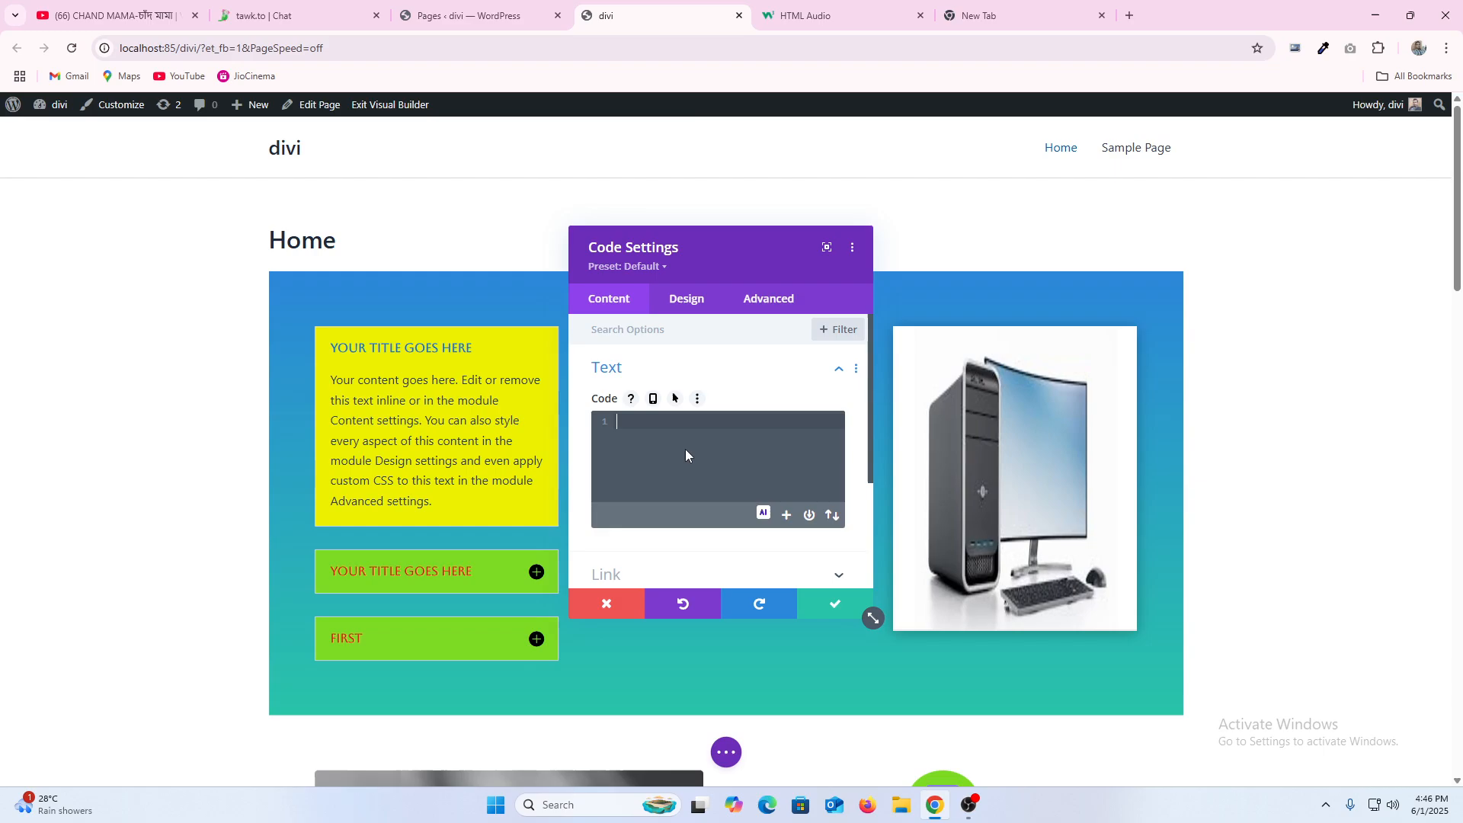
{"action": "key", "text": "ctrl+v"}
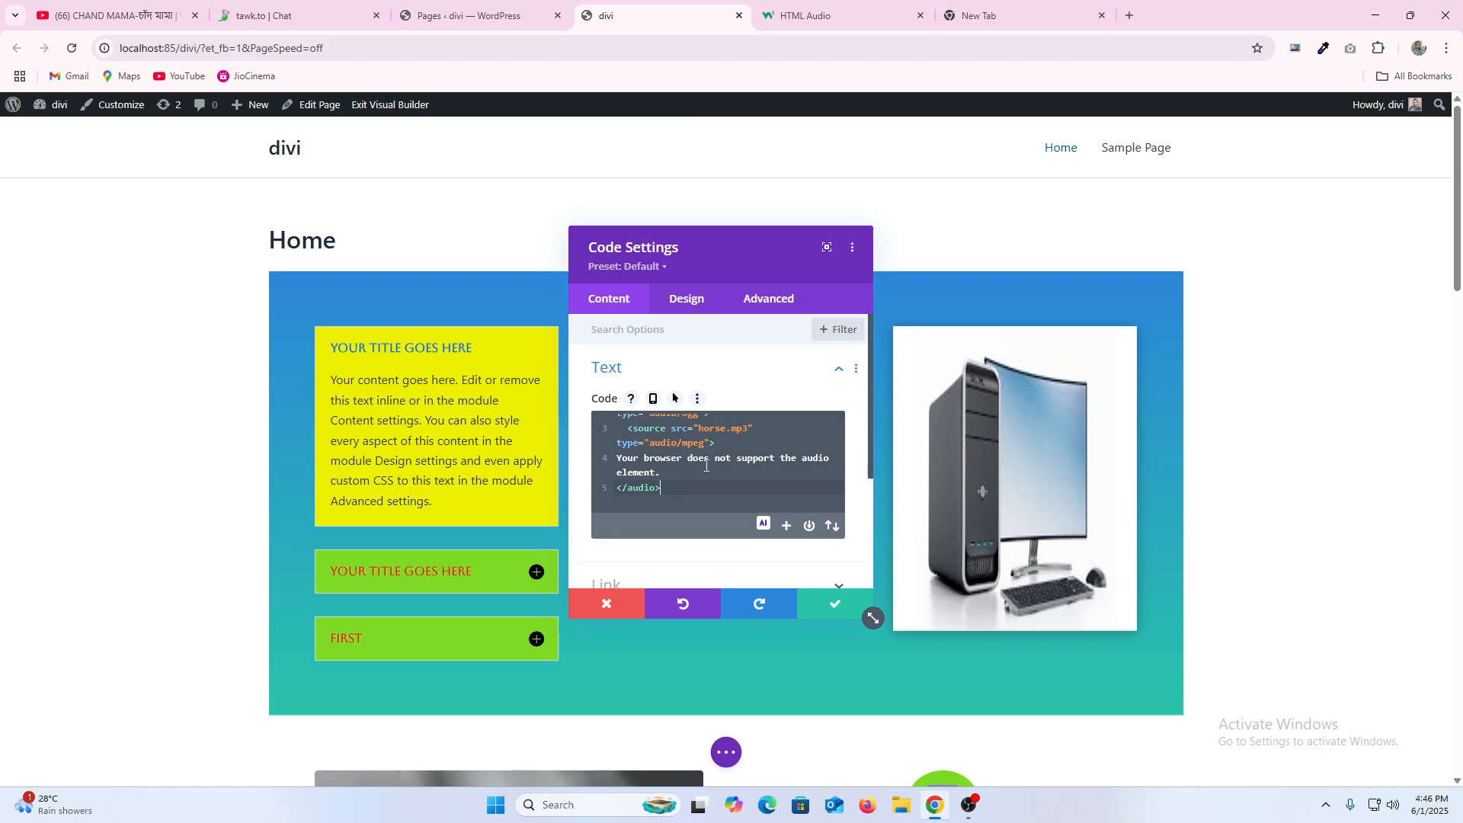
{"action": "scroll", "coordinate": [707, 453], "scroll_direction": "down", "scroll_amount": 2}
{"action": "scroll", "coordinate": [707, 452], "scroll_direction": "up", "scroll_amount": 2}
{"action": "left_click_drag", "start_coordinate": [774, 251], "coordinate": [1073, 227]}
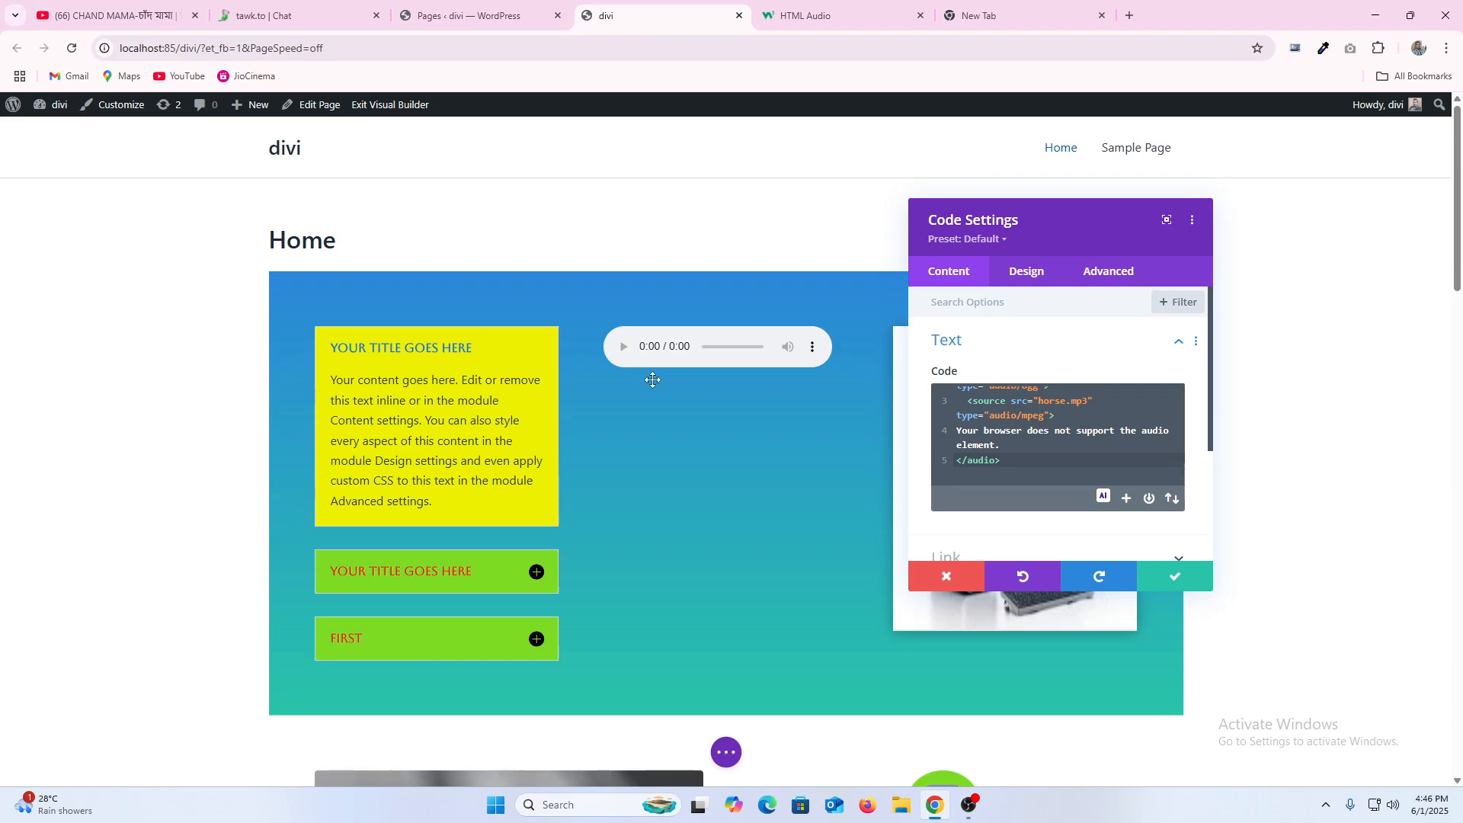
Step: In the WordPress media library, copy the file URL of Motherland-Ryan-Stasik-Kanika-Moore-1.mp3
{"action": "left_click", "coordinate": [477, 16]}
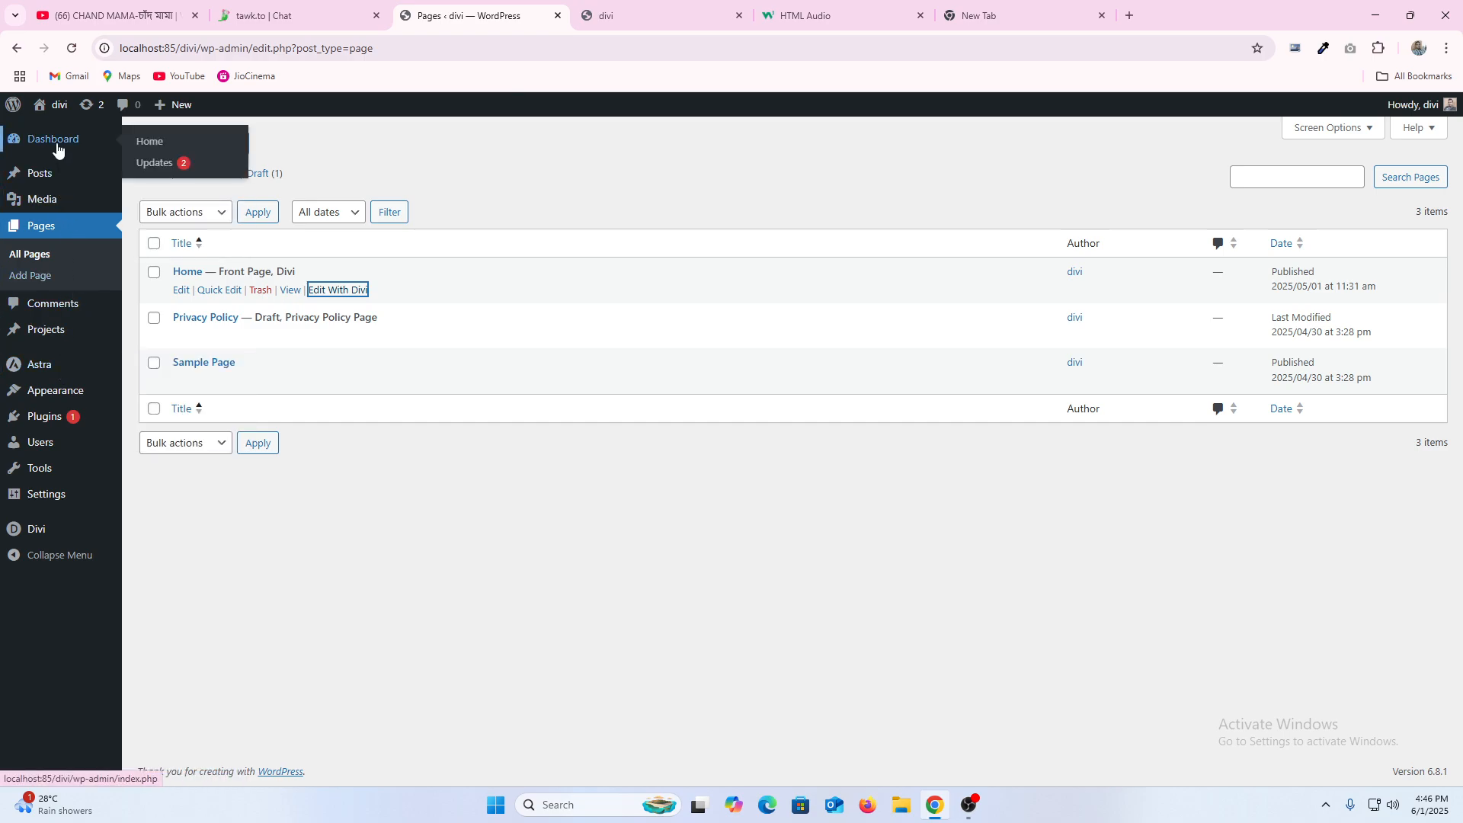
{"action": "left_click", "coordinate": [43, 200]}
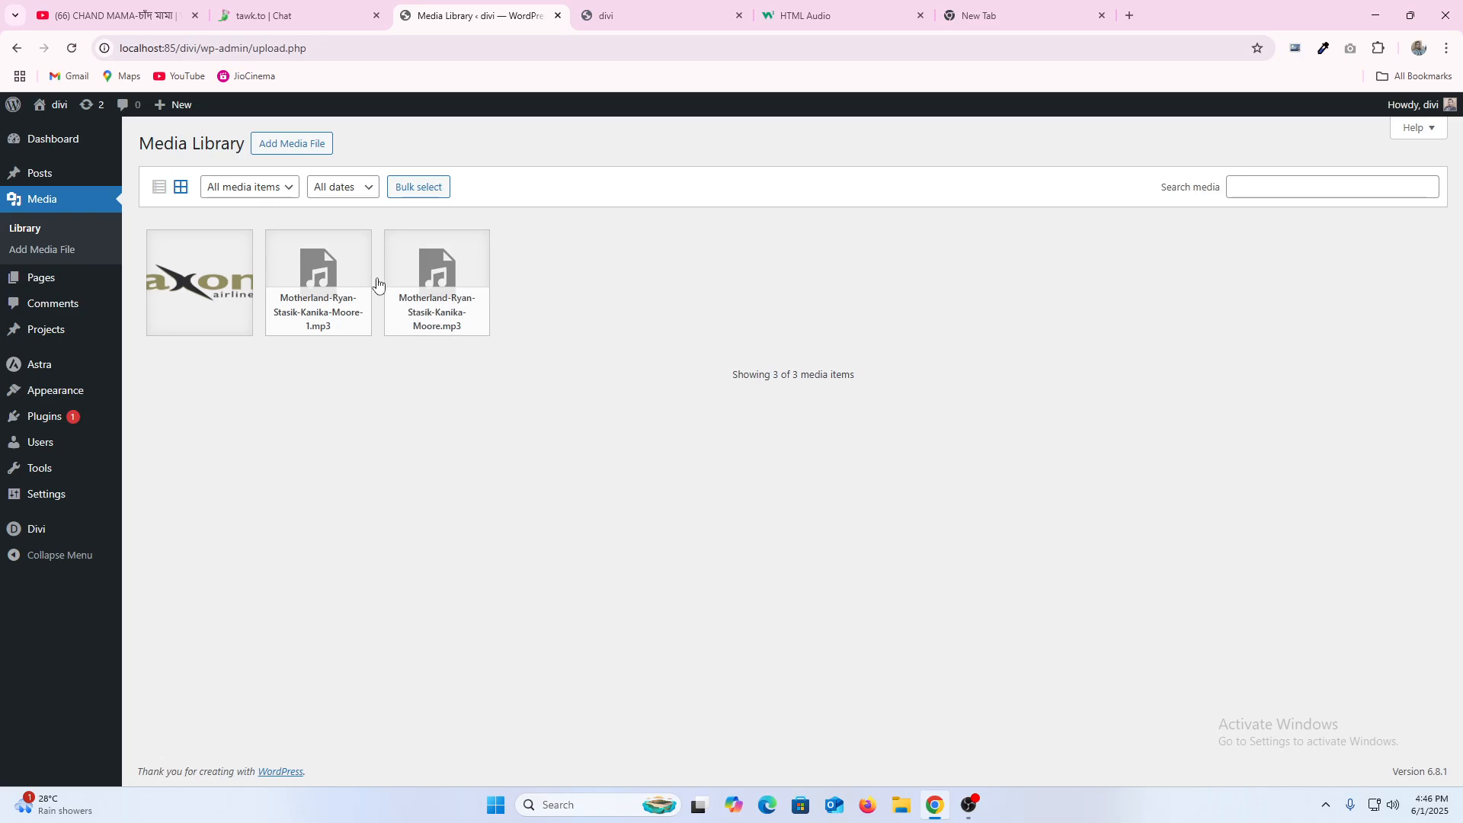
{"action": "left_click", "coordinate": [339, 283]}
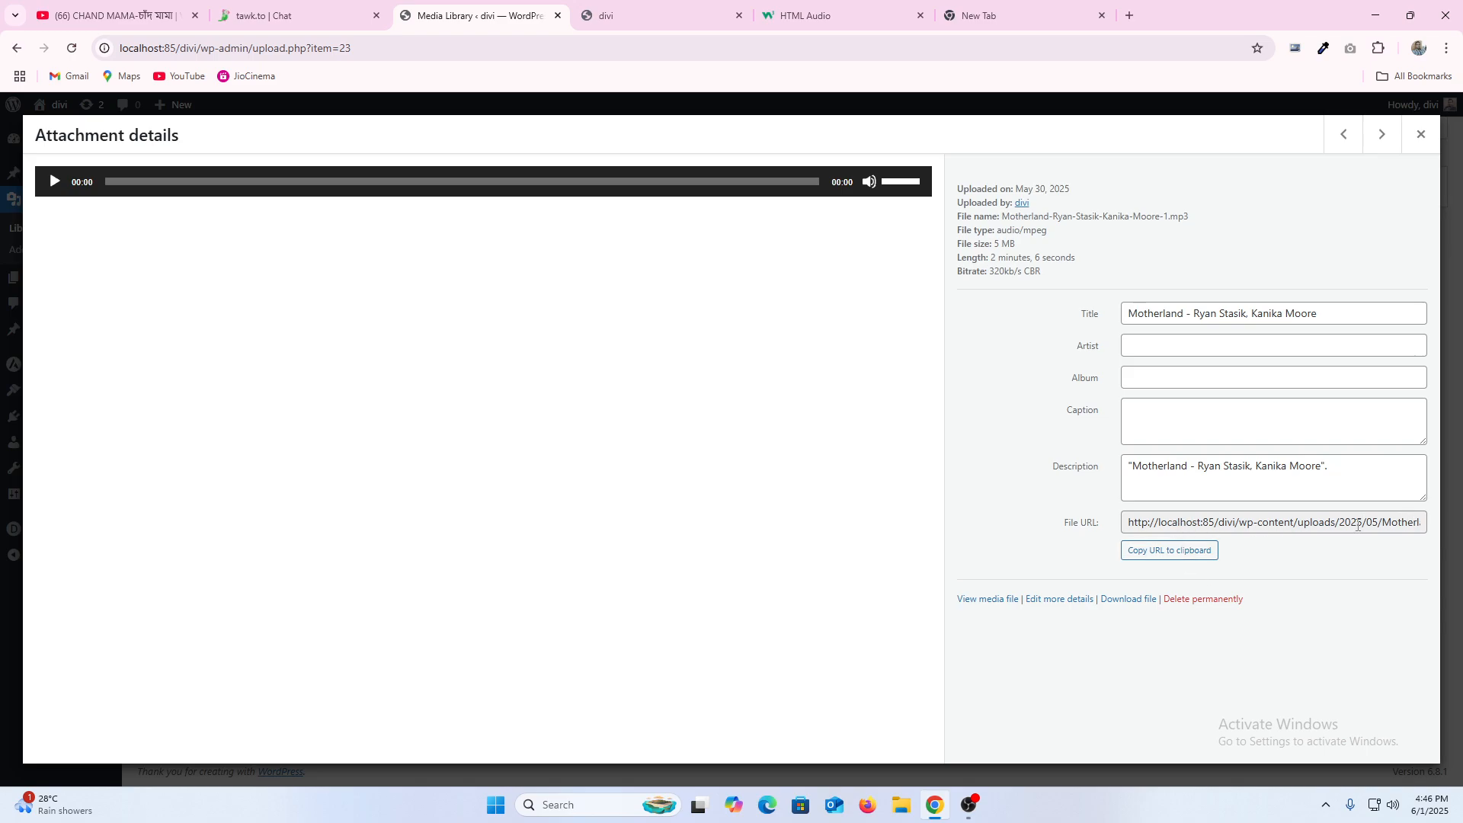
{"action": "left_click", "coordinate": [1177, 556]}
Step: Back in the Divi page's Code module, delete the horse.ogg source tag from the audio code
{"action": "left_click", "coordinate": [690, 12]}
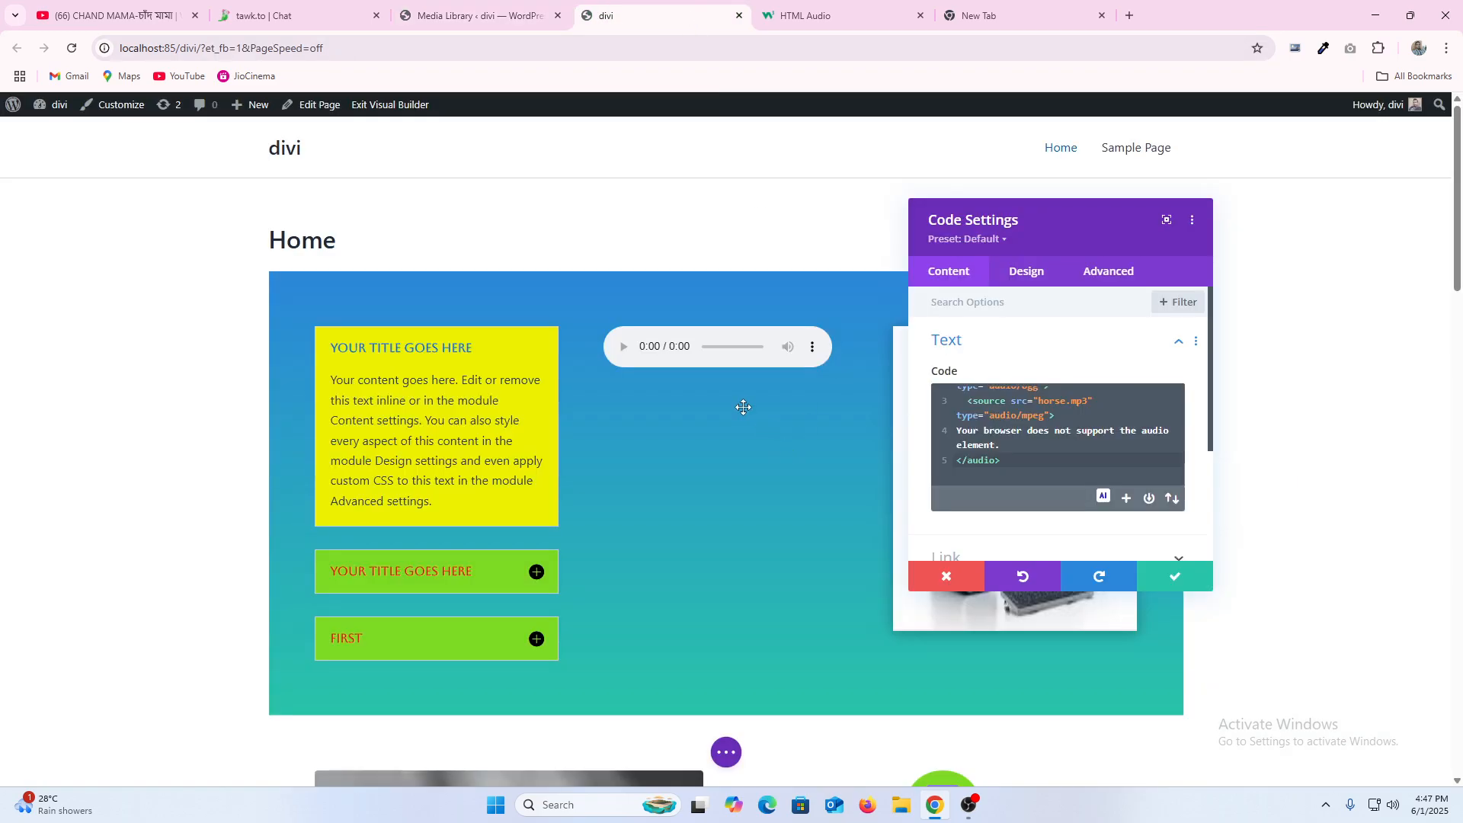
{"action": "left_click", "coordinate": [1082, 415]}
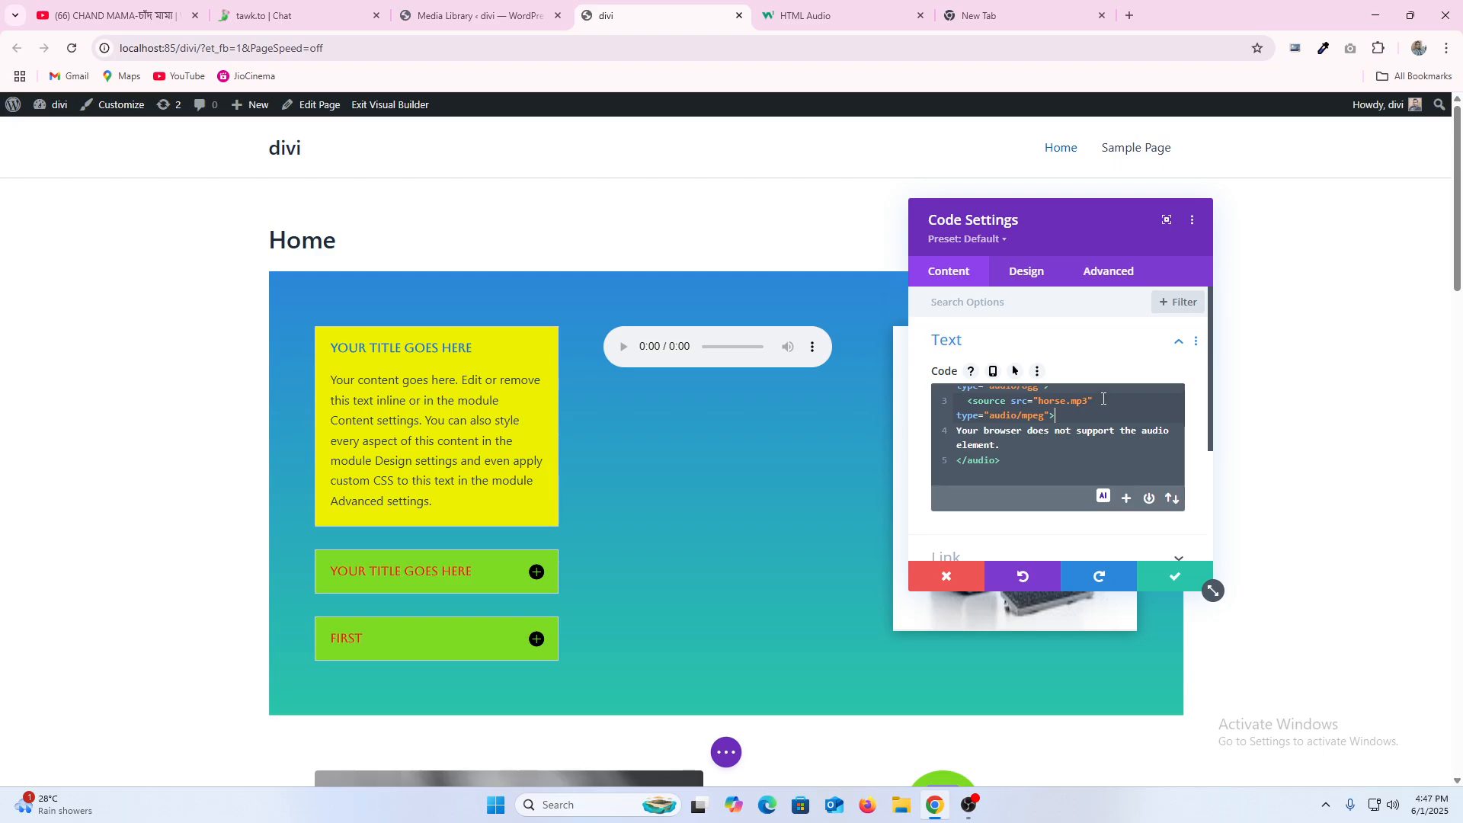
{"action": "triple_click", "coordinate": [1103, 399]}
{"action": "scroll", "coordinate": [1103, 399], "scroll_direction": "up", "scroll_amount": 1}
{"action": "triple_click", "coordinate": [1103, 398]}
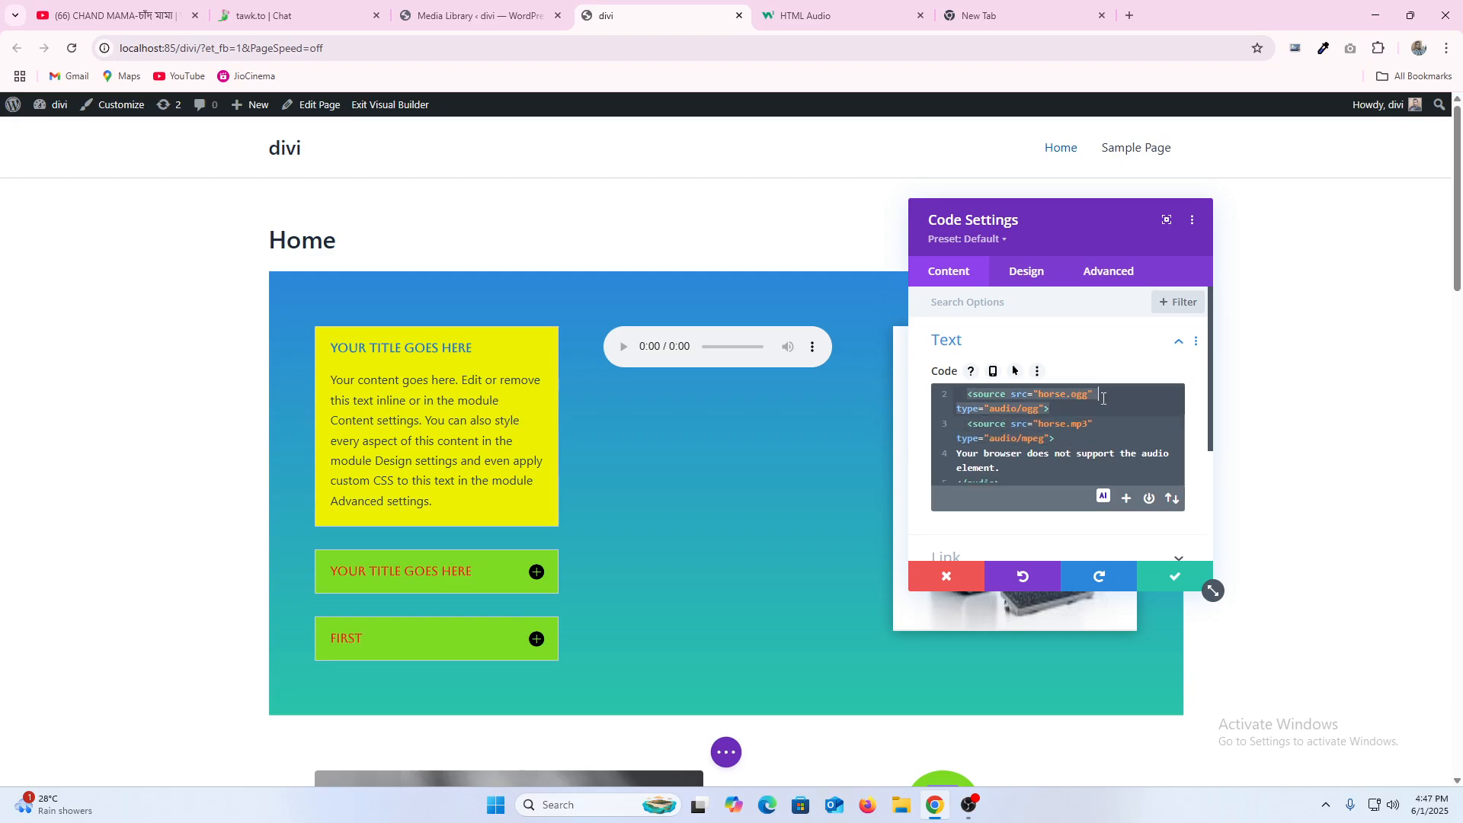
{"action": "scroll", "coordinate": [1104, 398], "scroll_direction": "up", "scroll_amount": 1}
{"action": "left_click", "coordinate": [1103, 398]}
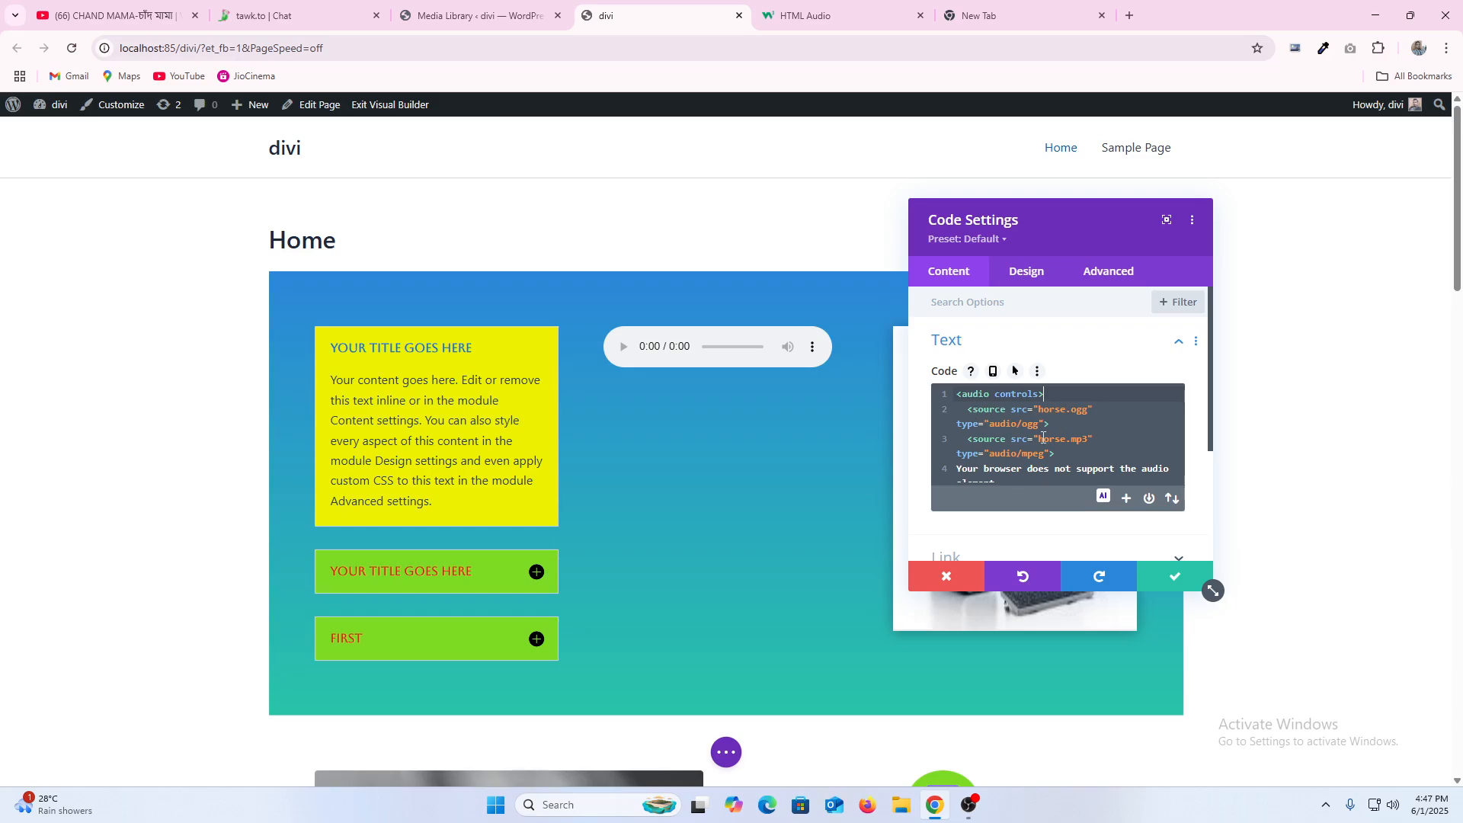
{"action": "left_click_drag", "start_coordinate": [1051, 428], "coordinate": [1037, 423]}
{"action": "left_click_drag", "start_coordinate": [970, 422], "coordinate": [957, 412]}
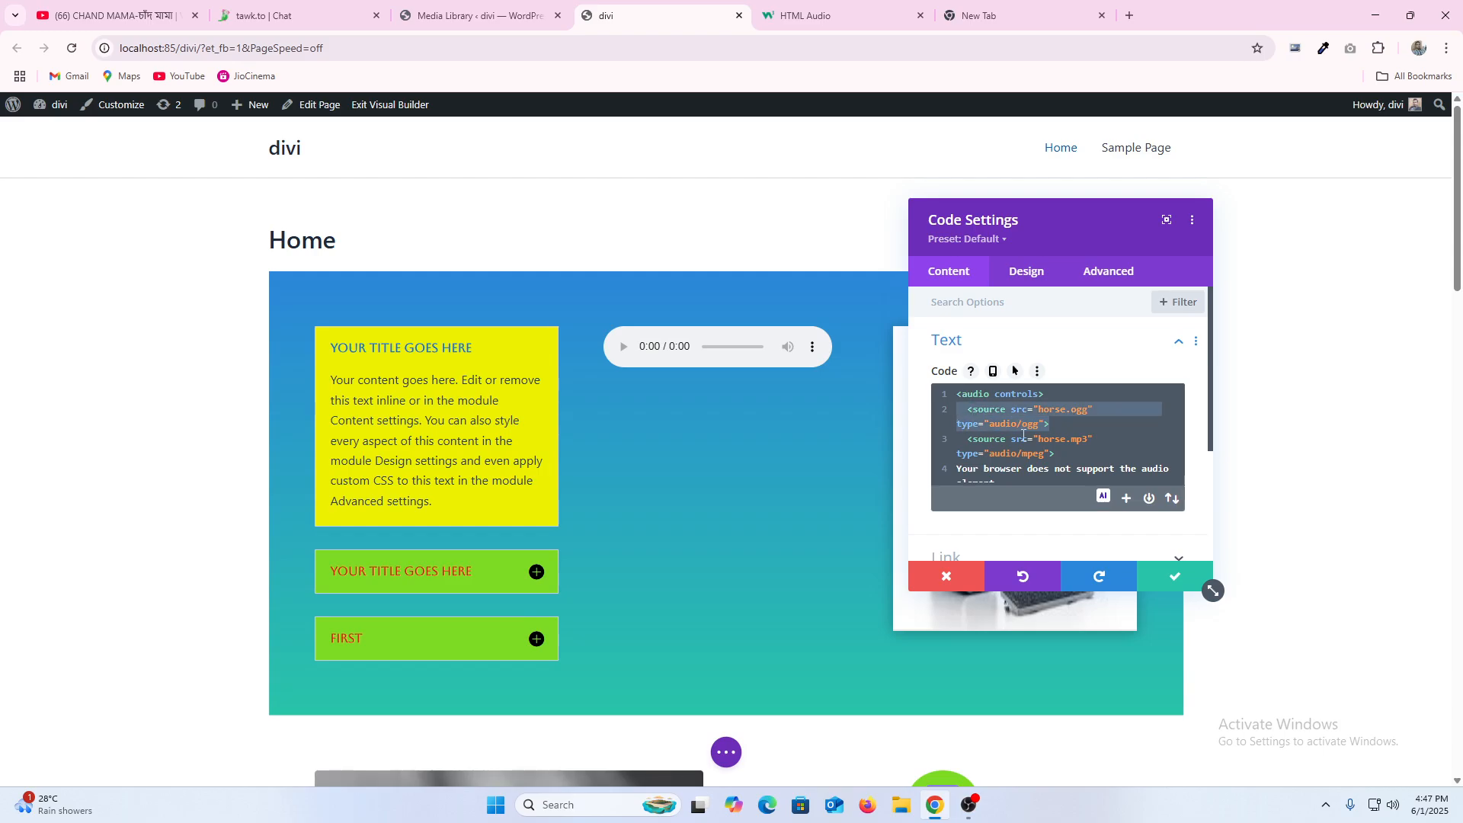
{"action": "key", "text": "BackSpace"}
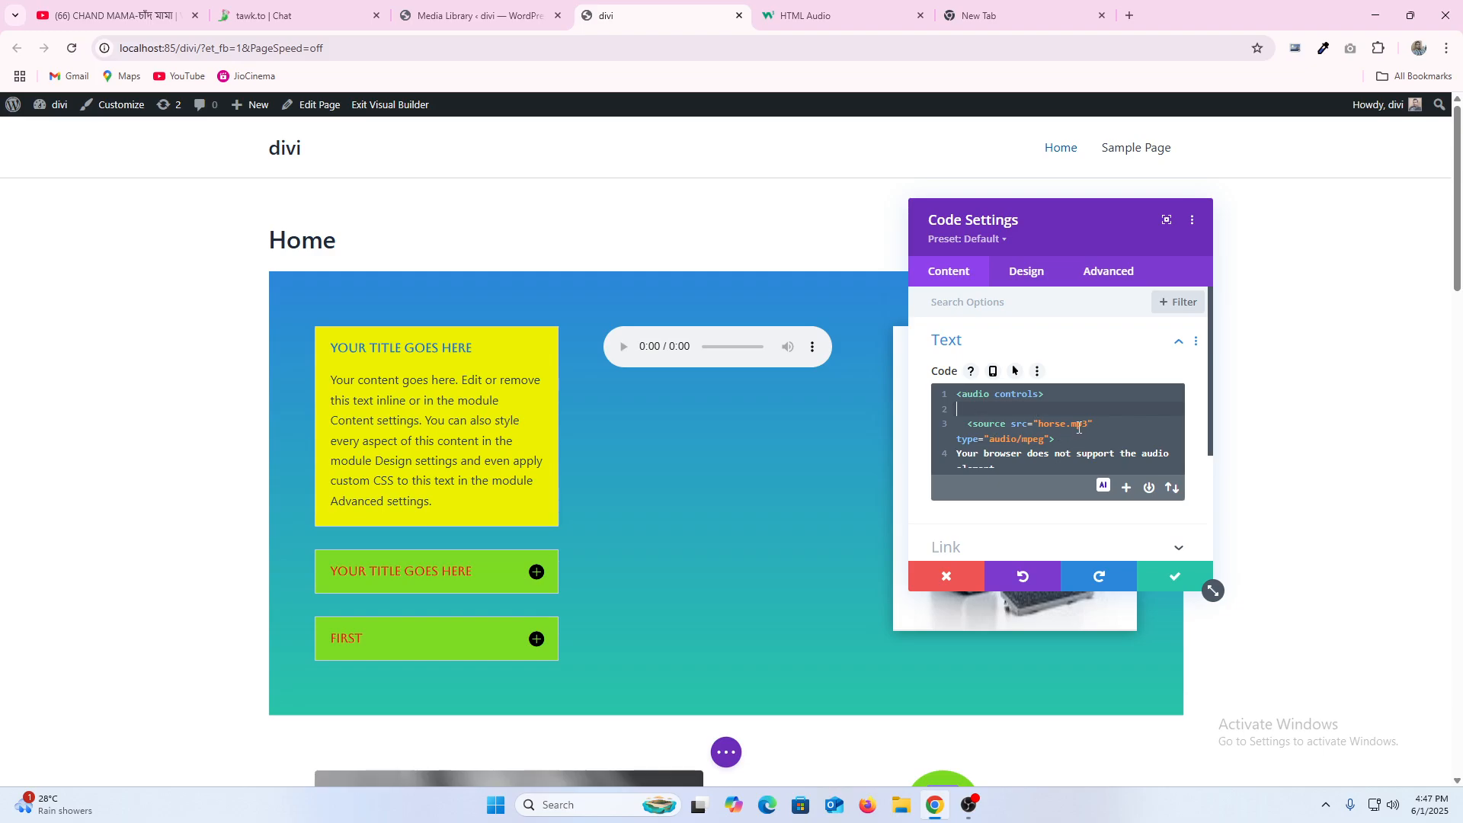
{"action": "left_click_drag", "start_coordinate": [1086, 423], "coordinate": [1041, 424]}
{"action": "key", "text": "BackSpace"}
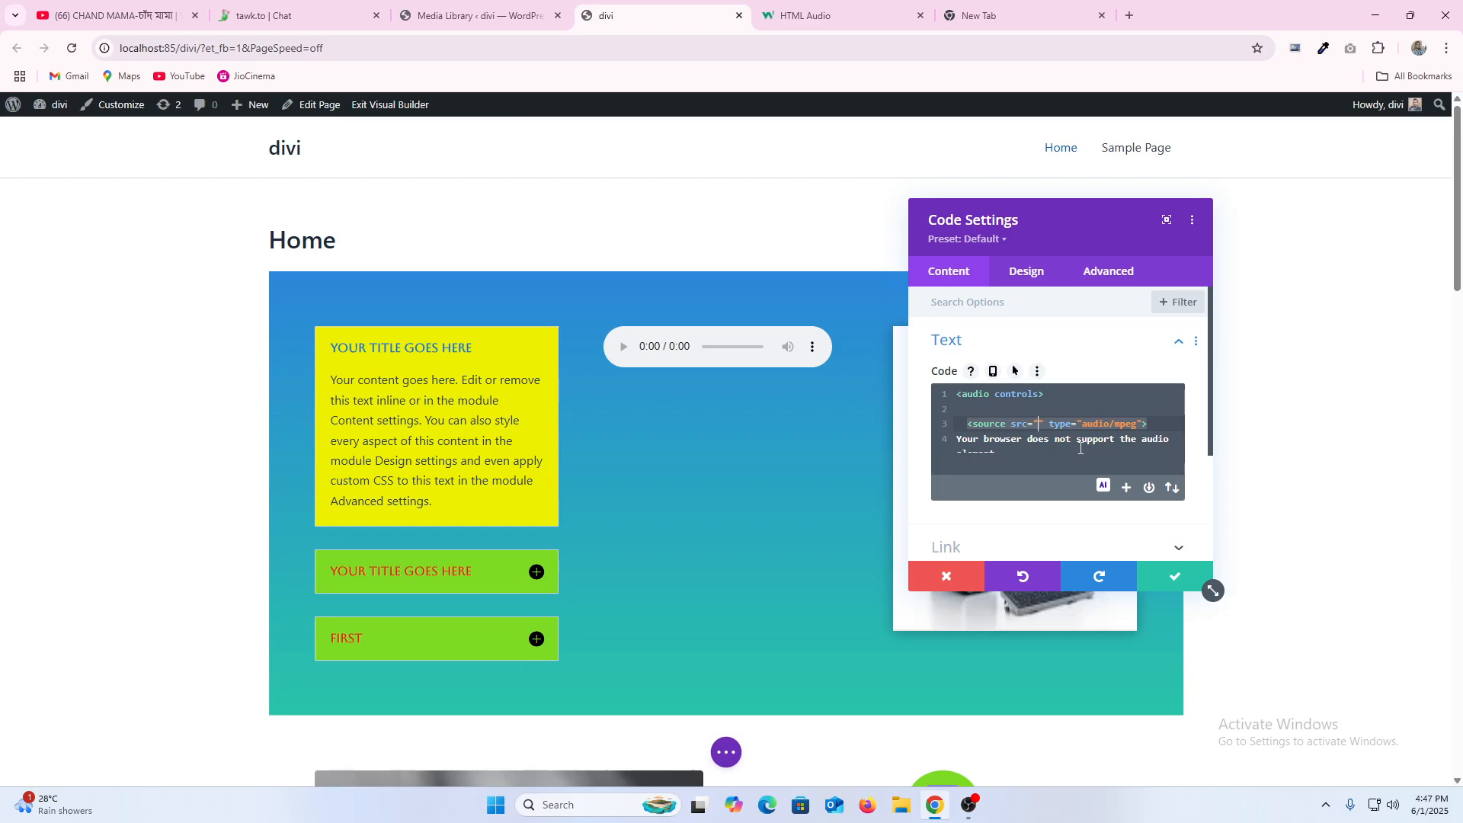
{"action": "type", "text": "http://localhost:85/divi/wp-content/uploads/2025/05/Motherland-Ryan-Stasik-Kanika-Moore-1.mp3"}
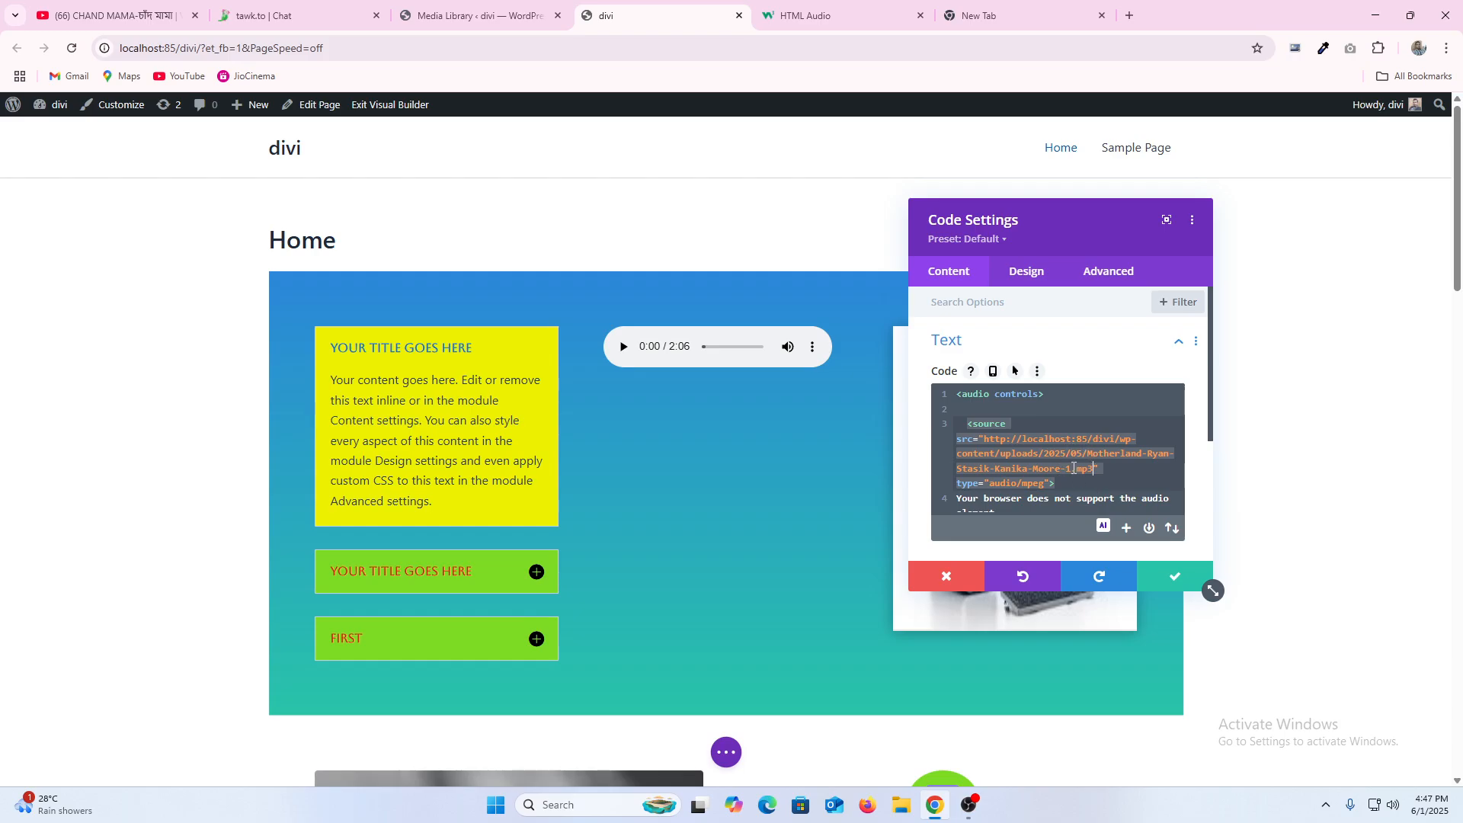
{"action": "scroll", "coordinate": [1042, 463], "scroll_direction": "down", "scroll_amount": 1}
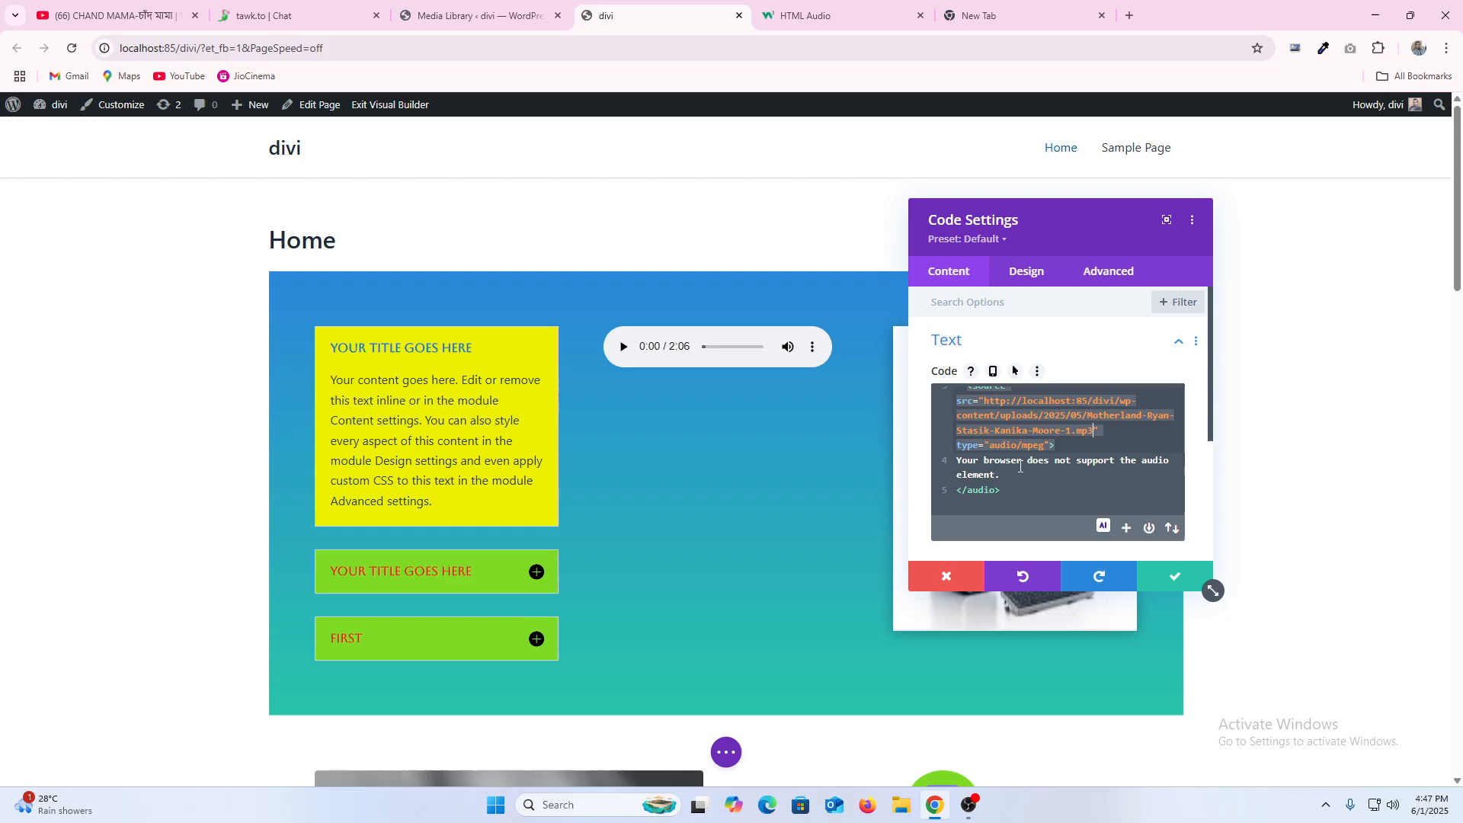
{"action": "scroll", "coordinate": [1038, 454], "scroll_direction": "down", "scroll_amount": 2}
{"action": "scroll", "coordinate": [1038, 453], "scroll_direction": "up", "scroll_amount": 2}
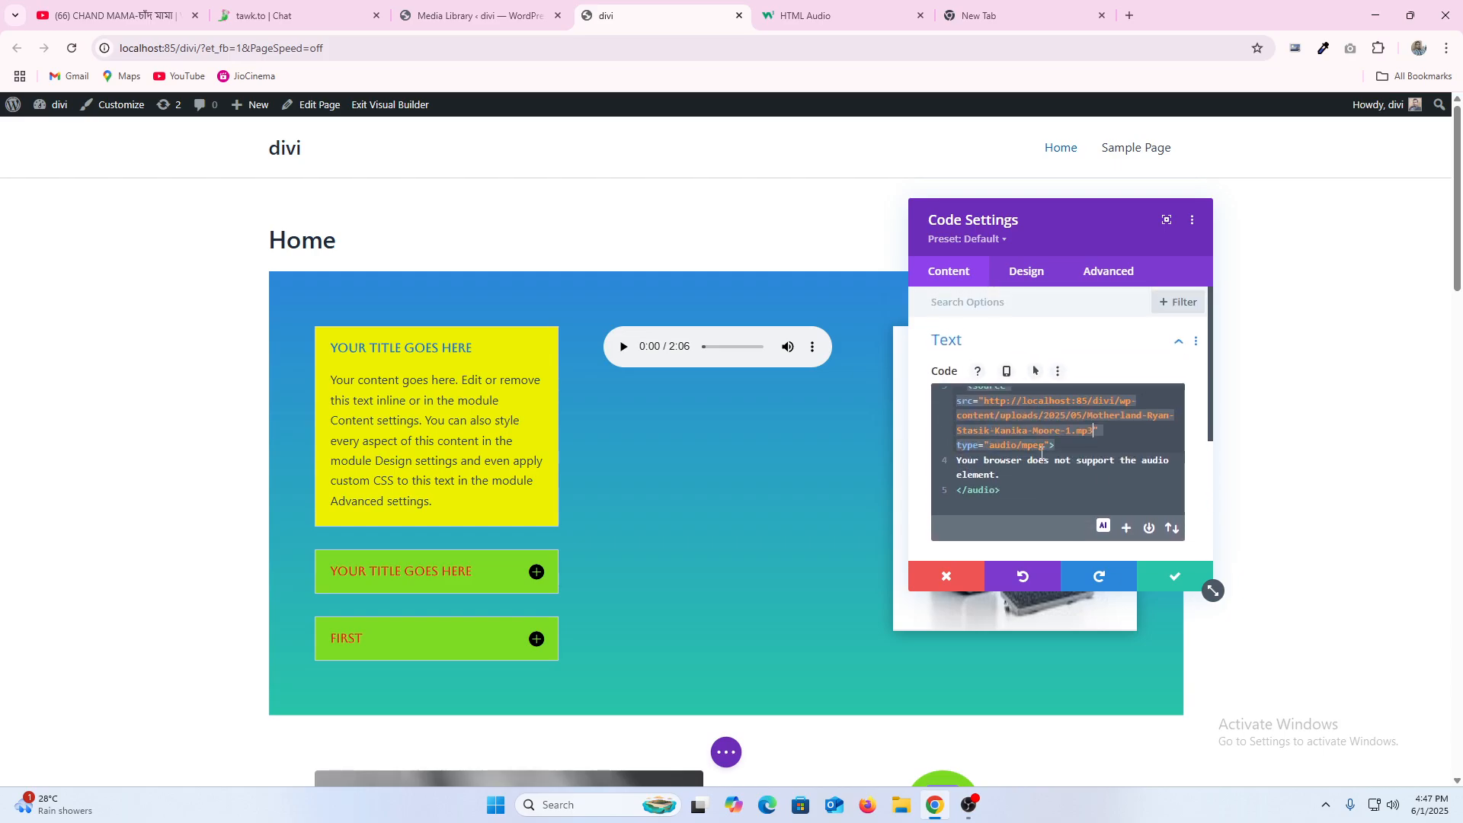
Step: Save the Code module's settings, then play and pause the audio player to test the MP3
{"action": "left_click", "coordinate": [1176, 581]}
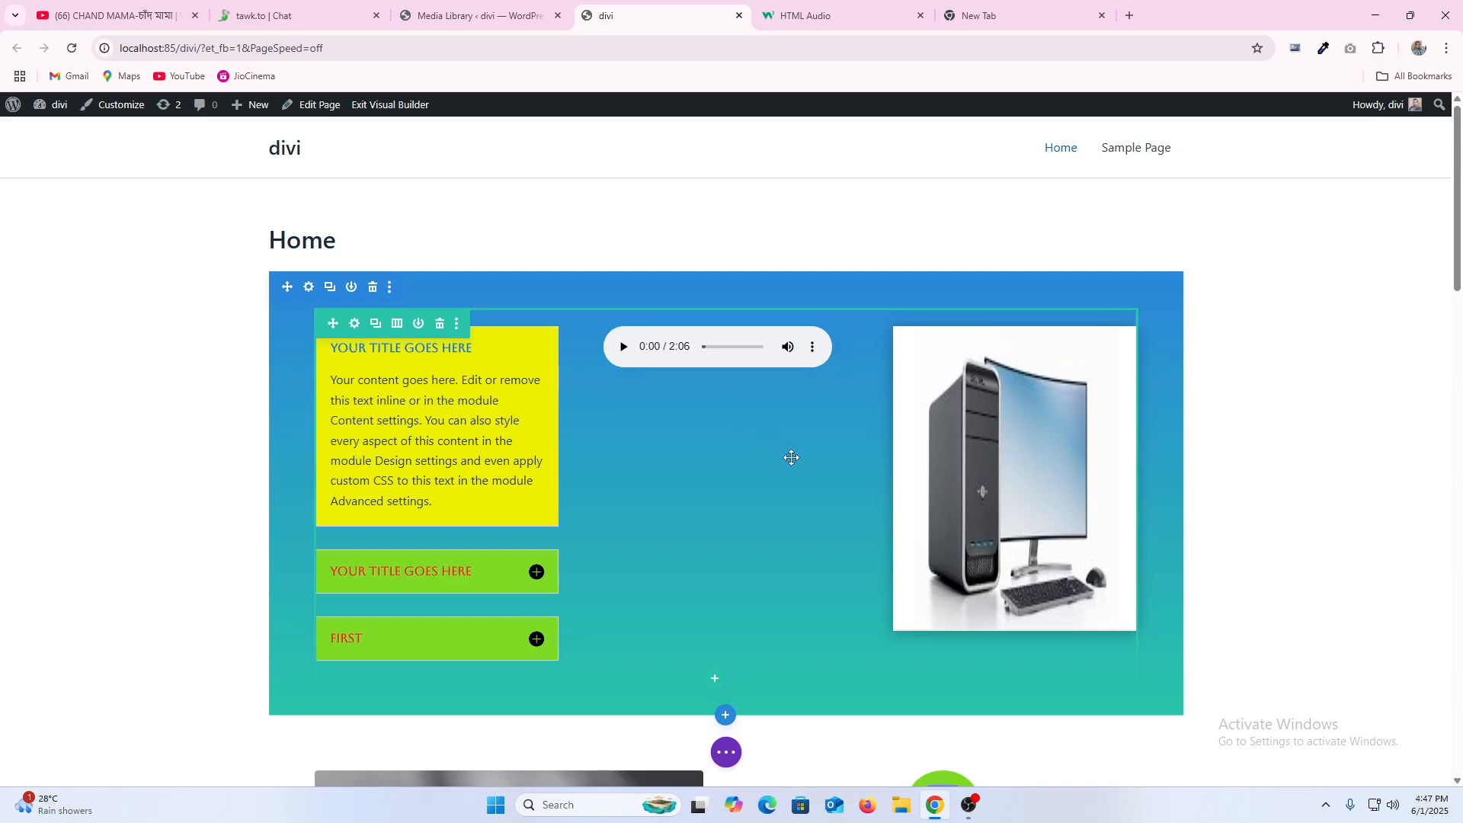
{"action": "left_click", "coordinate": [623, 349]}
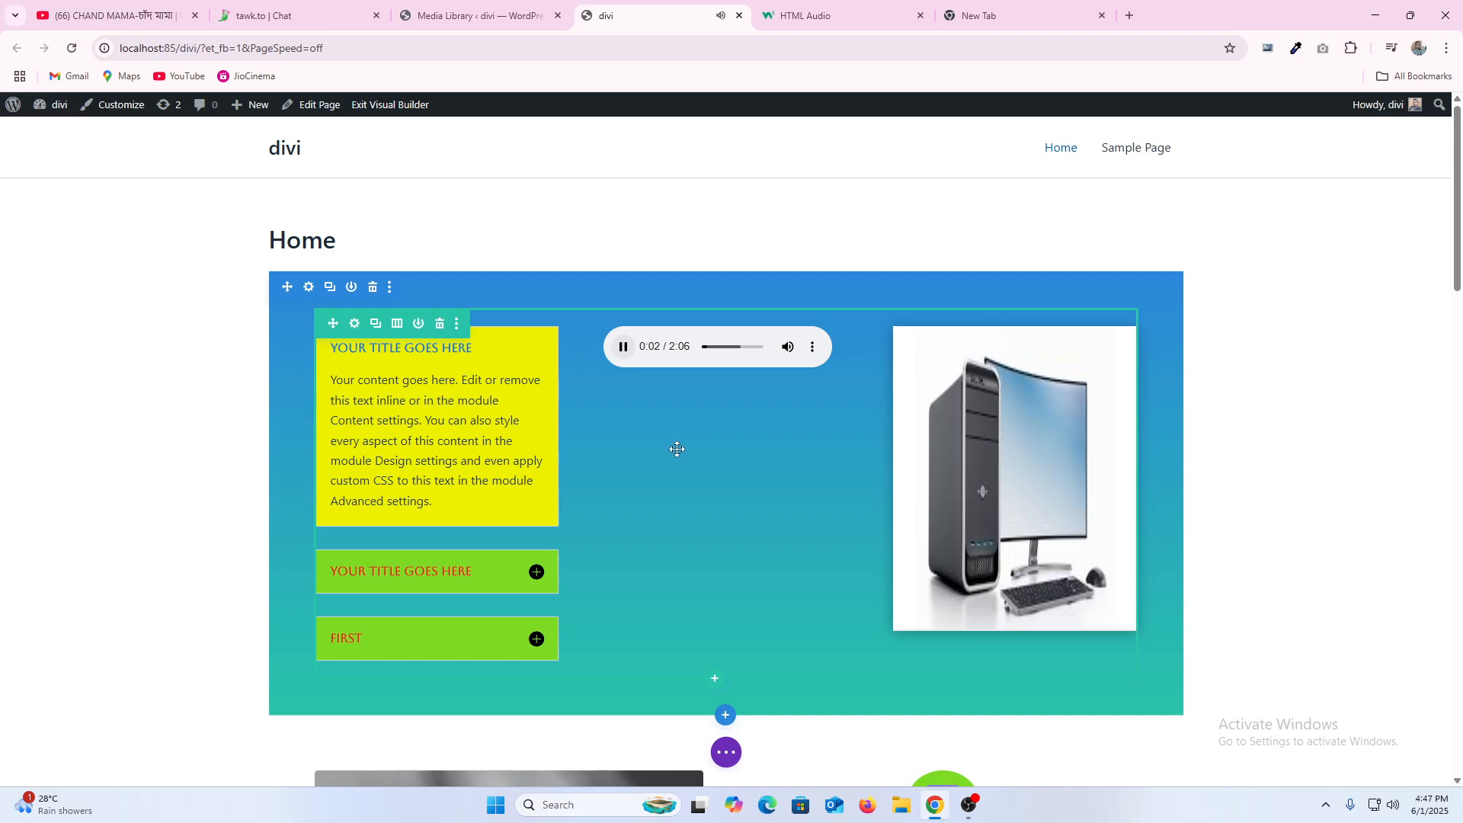
{"action": "left_click", "coordinate": [623, 349]}
Step: Cancel the unsaved page reload, save the Home page, and reload it in the visual builder
{"action": "left_click", "coordinate": [72, 48]}
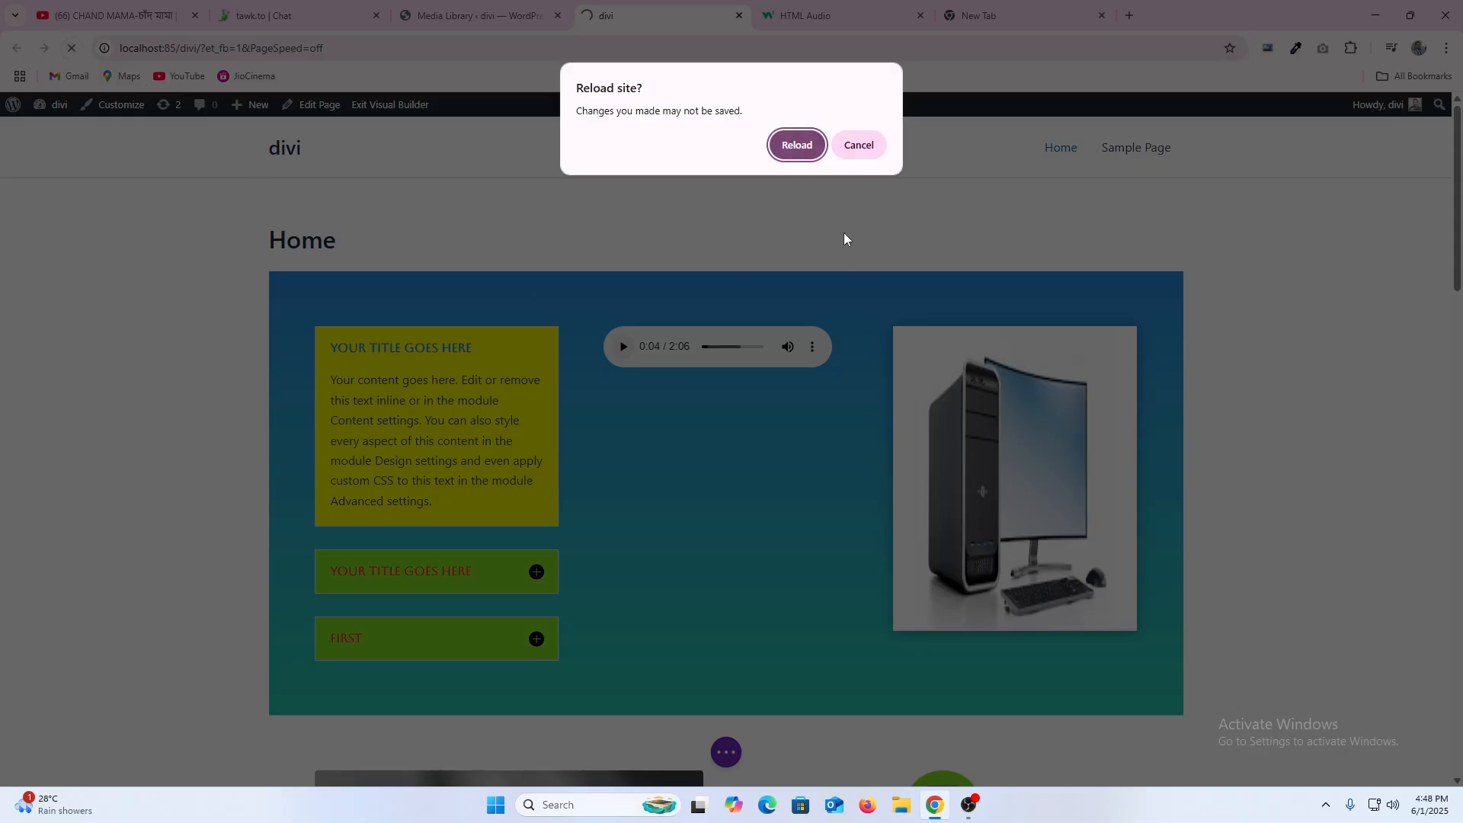
{"action": "left_click", "coordinate": [858, 144]}
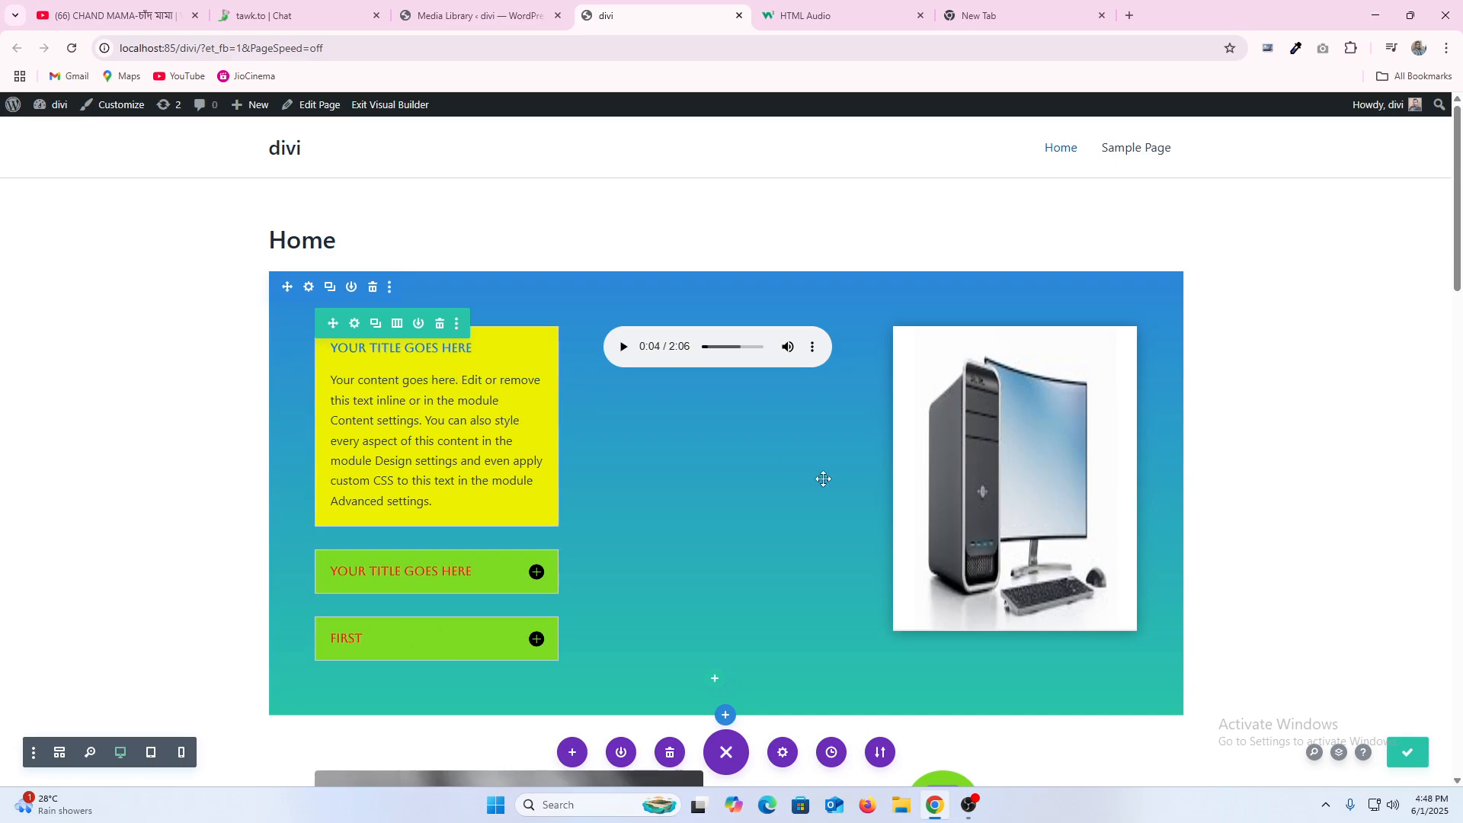
{"action": "left_click", "coordinate": [71, 48]}
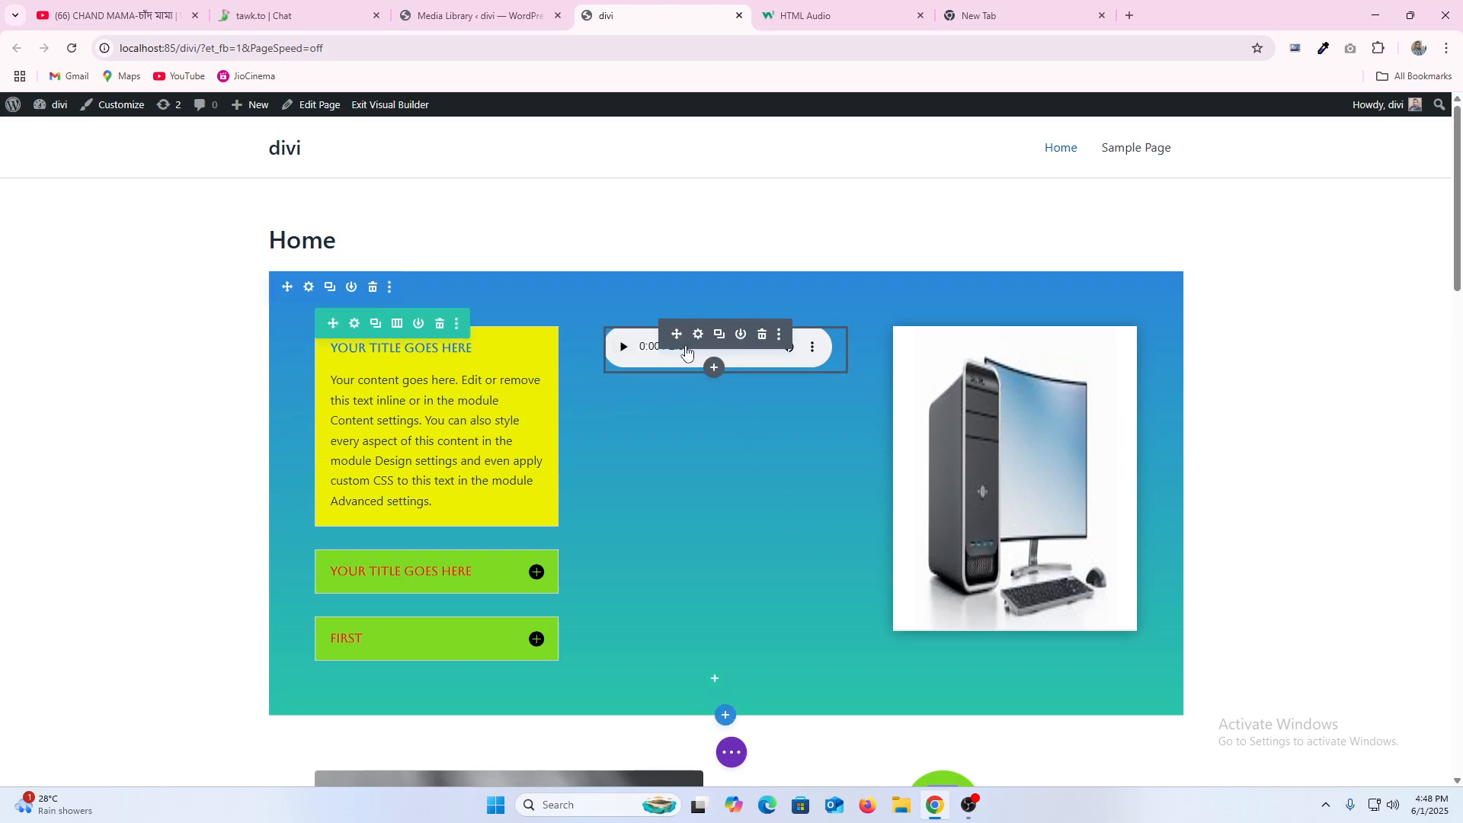
Step: Add the autoplay attribute after controls in the Code module's opening audio tag, save the module, and pause playback
{"action": "left_click", "coordinate": [698, 335]}
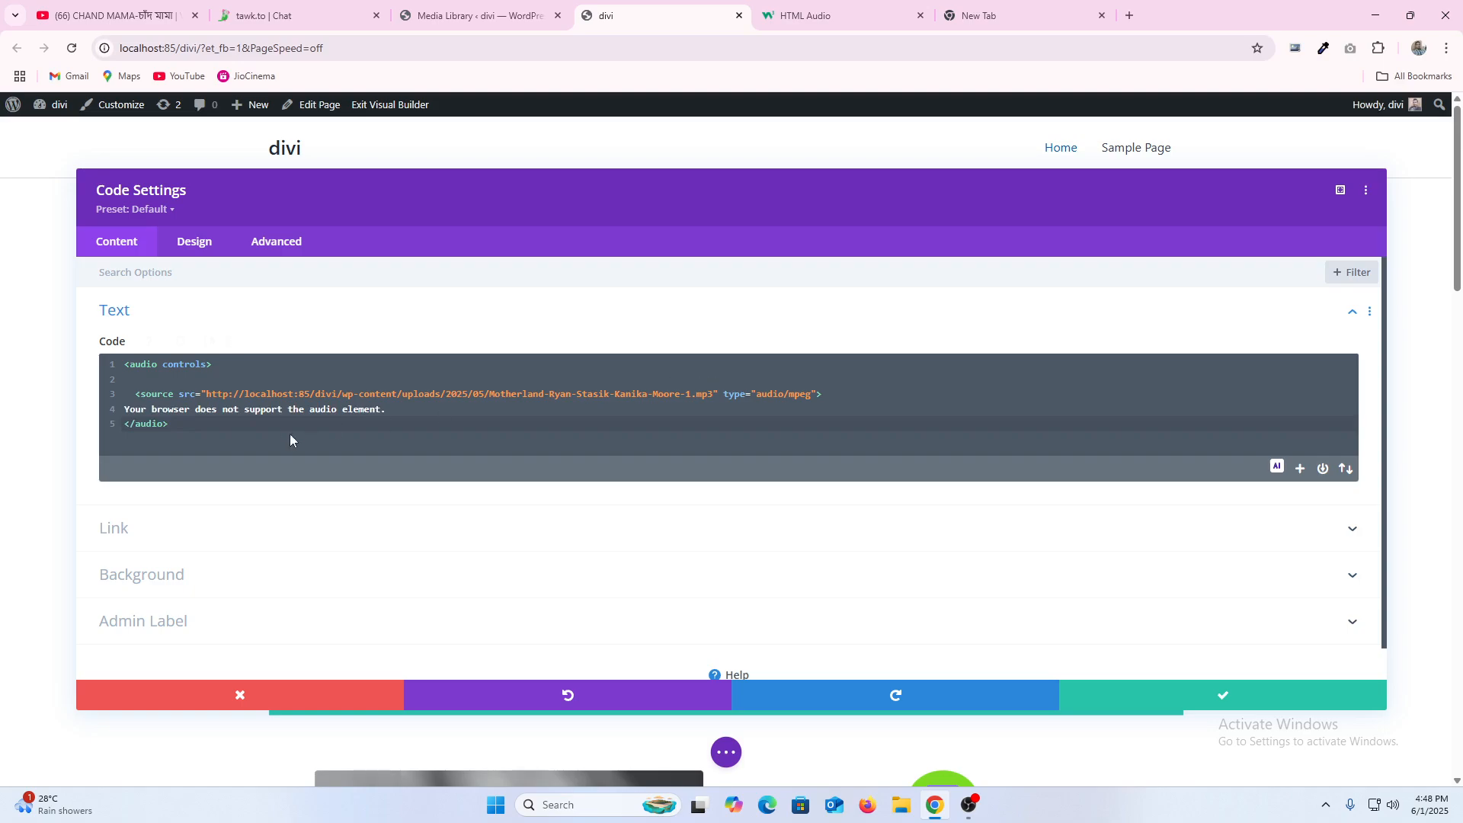
{"action": "left_click", "coordinate": [206, 365]}
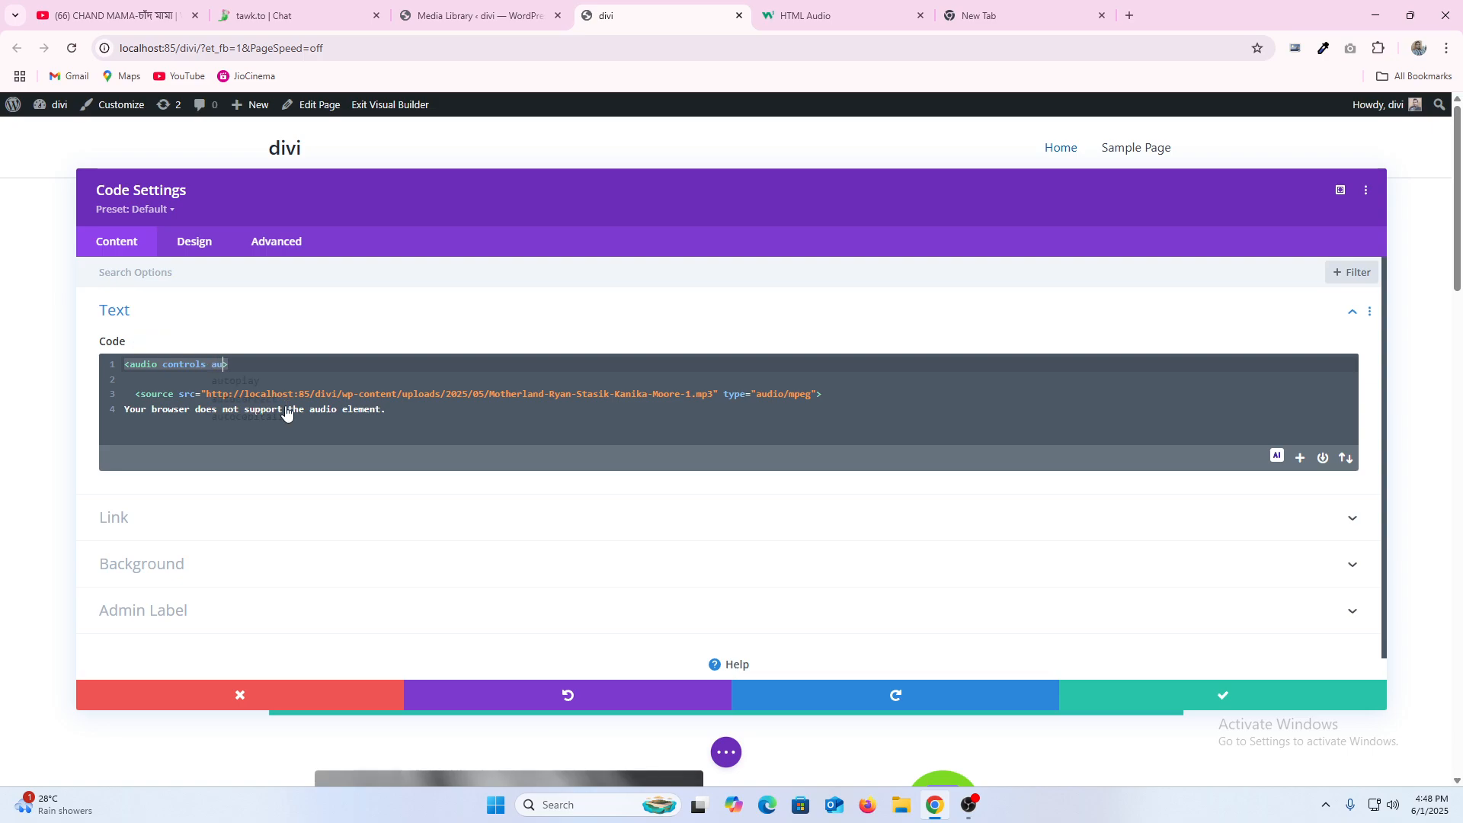
{"action": "type", "text": "autoplay"}
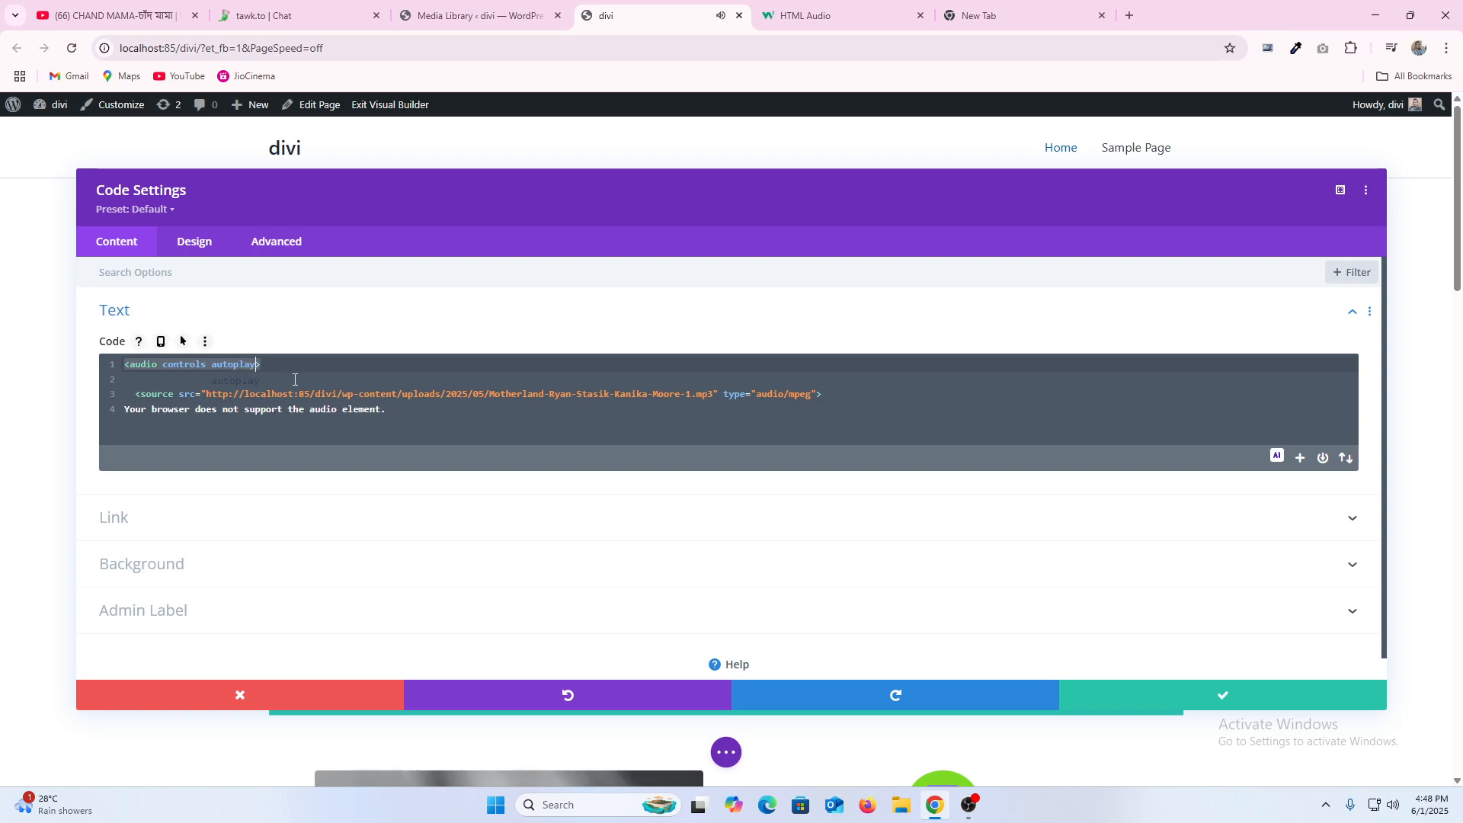
{"action": "left_click", "coordinate": [282, 368]}
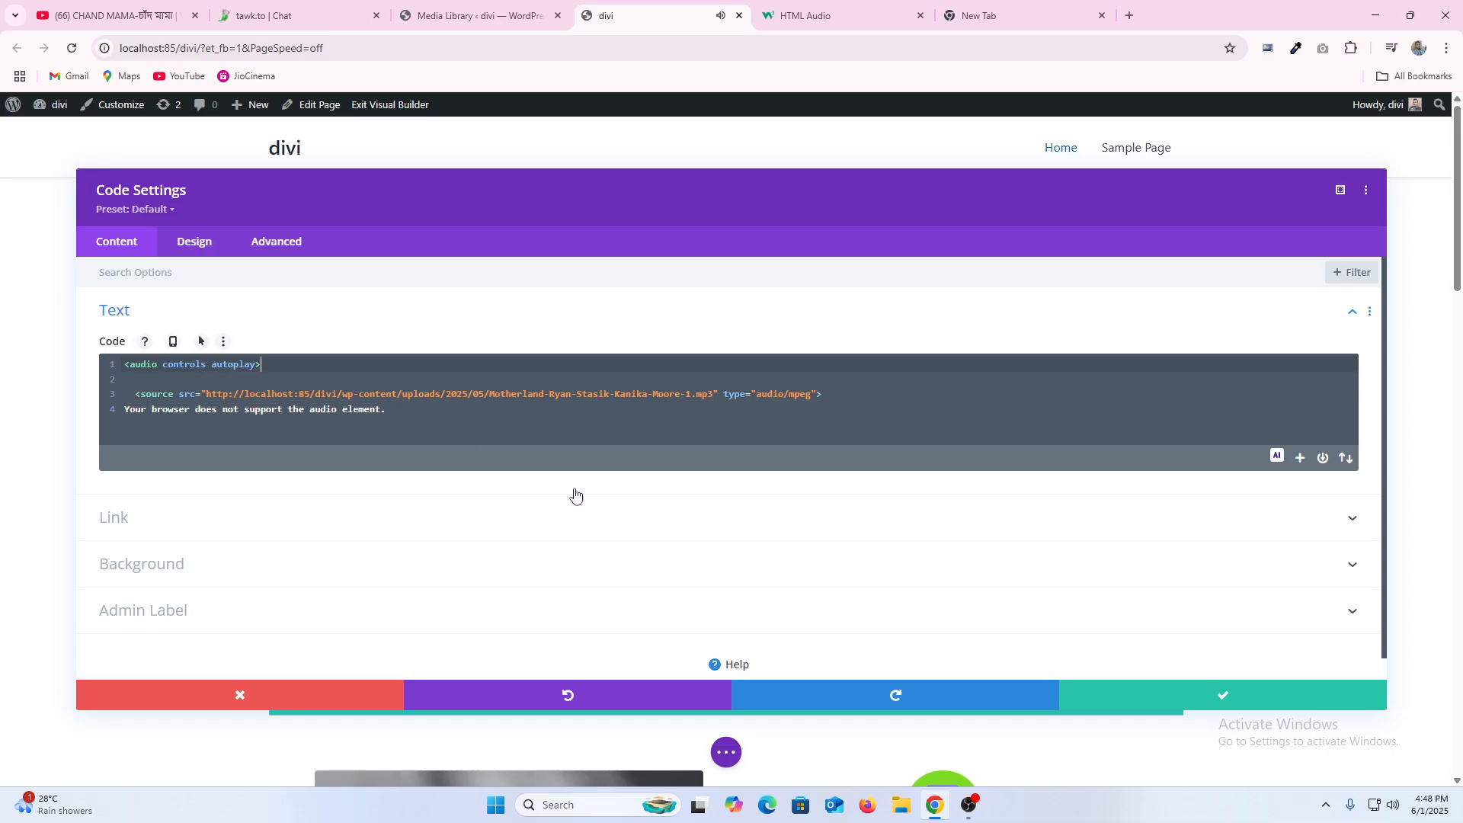
{"action": "left_click", "coordinate": [1272, 707]}
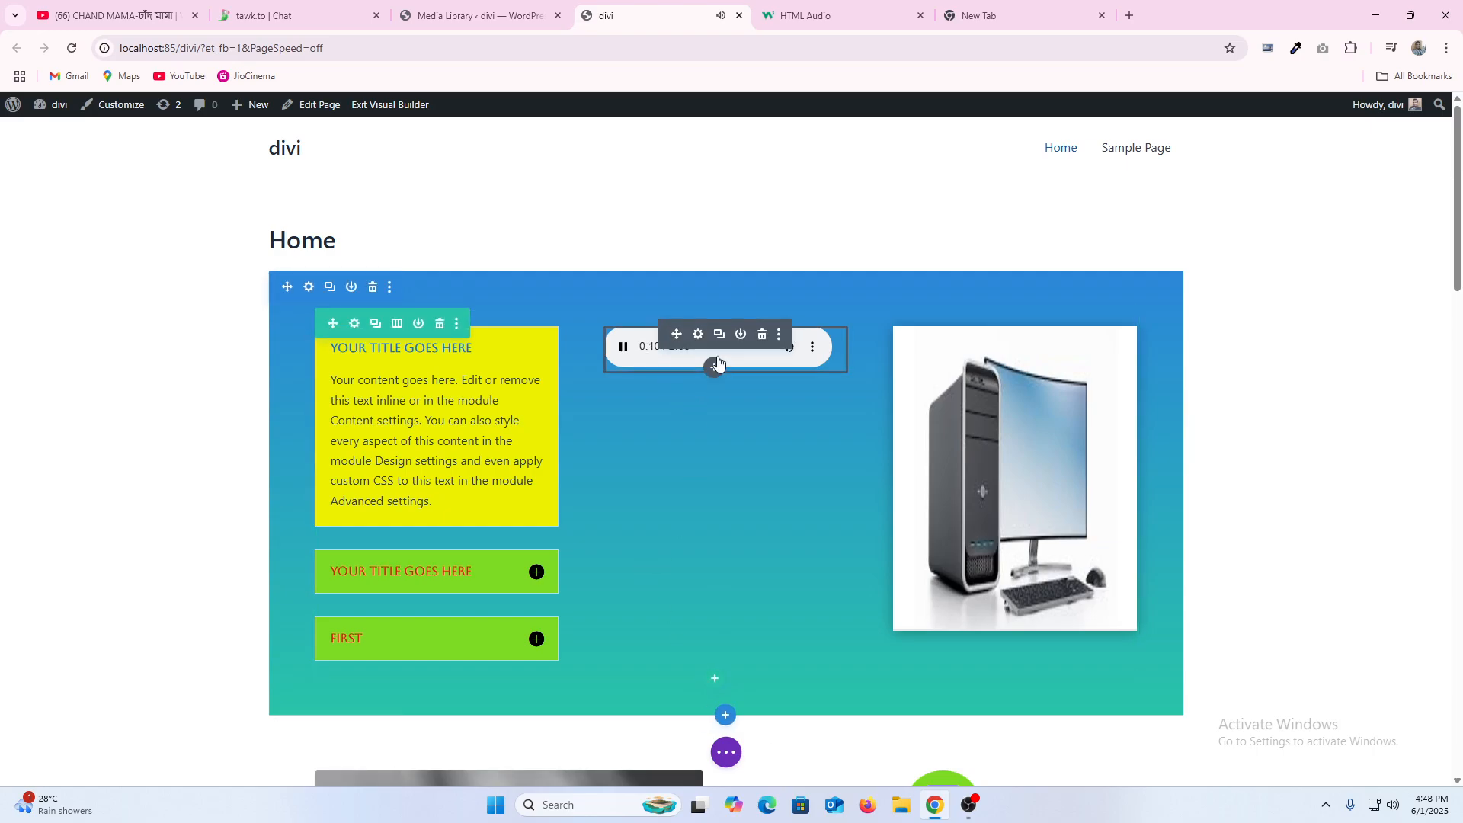
{"action": "left_click", "coordinate": [624, 349]}
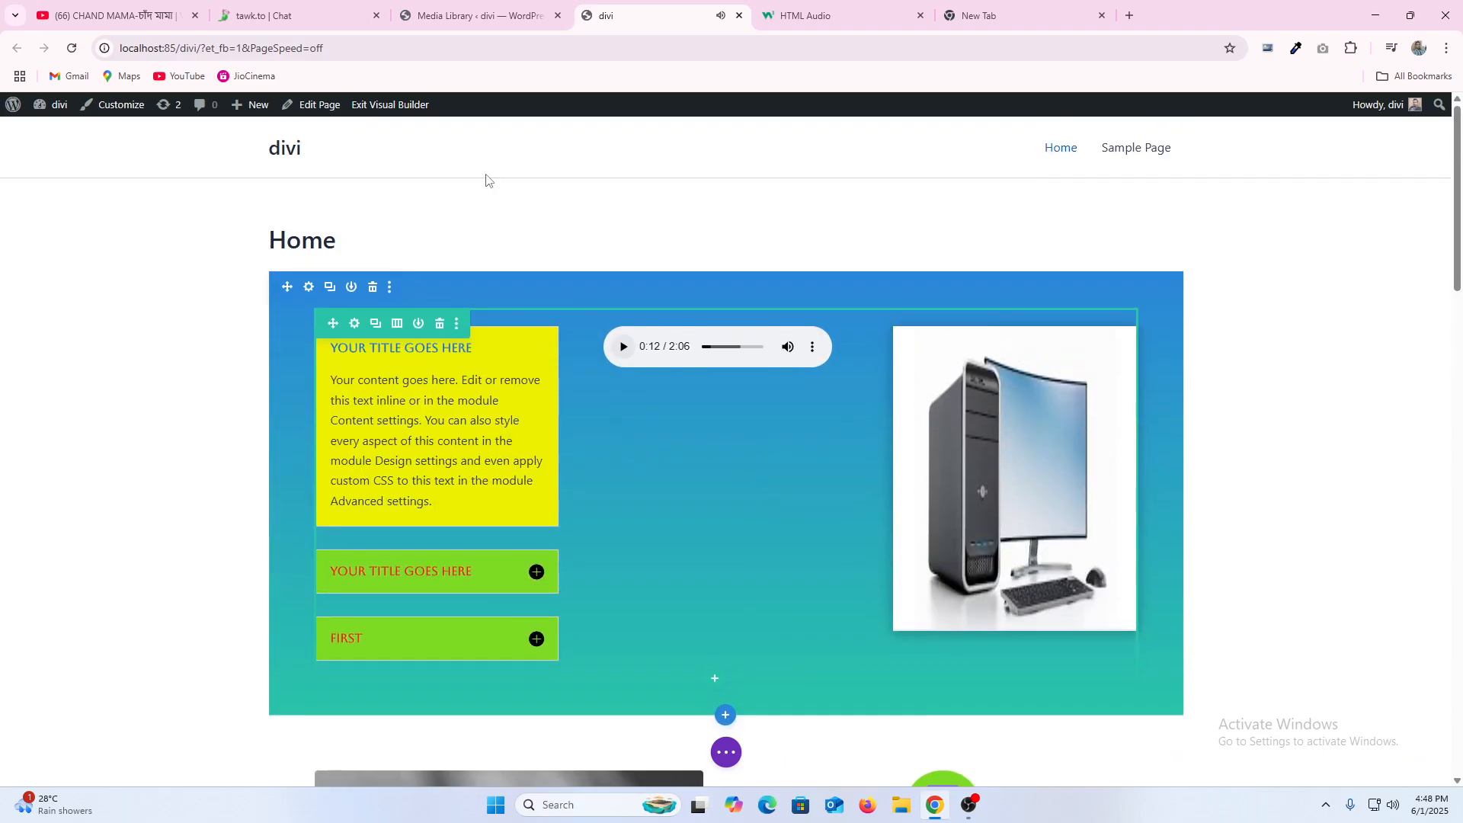
Step: Close the MP3's attachment details, go to the WordPress dashboard, and open the live site in a new tab
{"action": "left_click", "coordinate": [472, 15]}
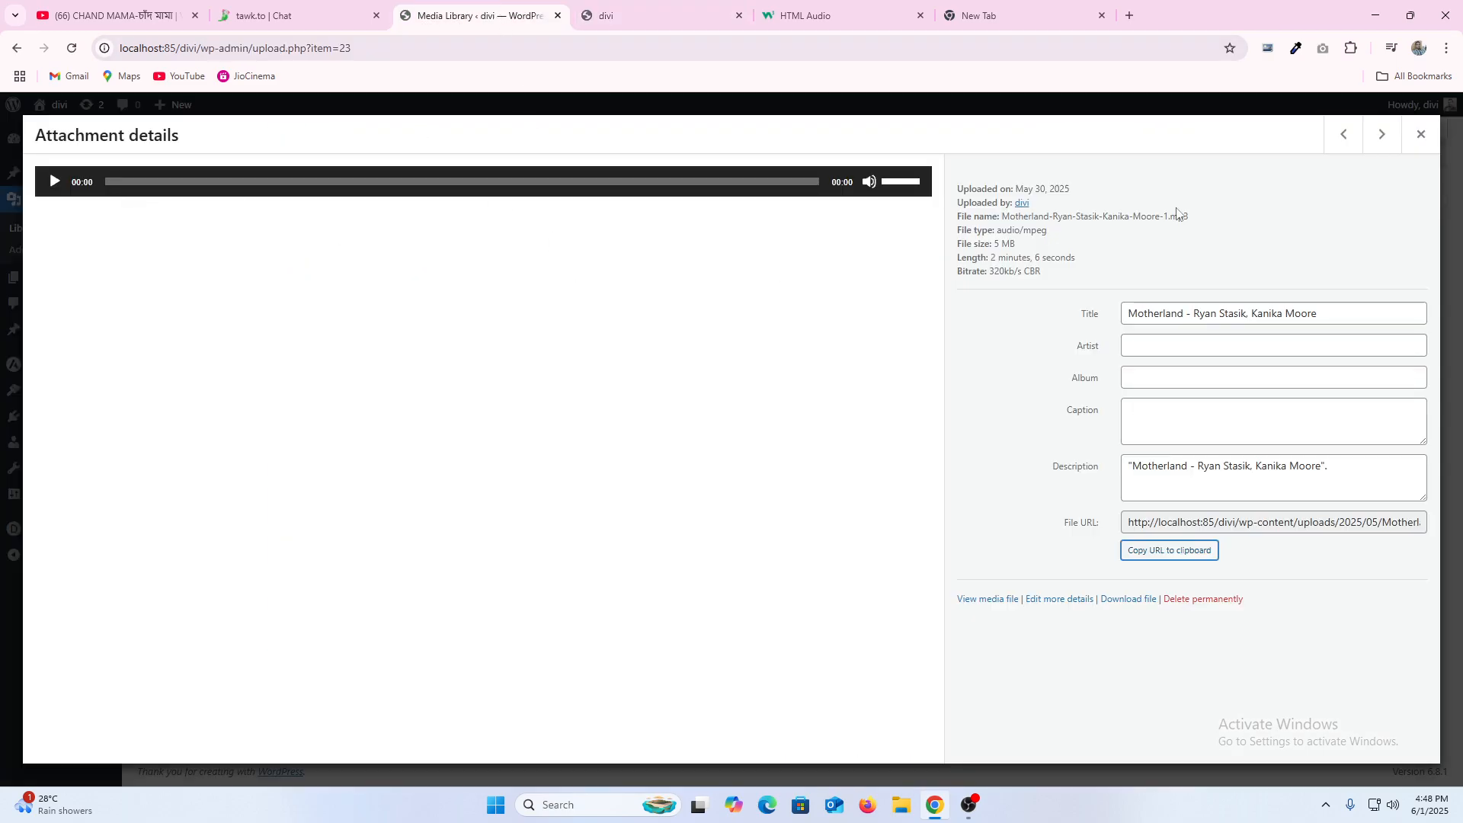
{"action": "left_click", "coordinate": [1420, 134]}
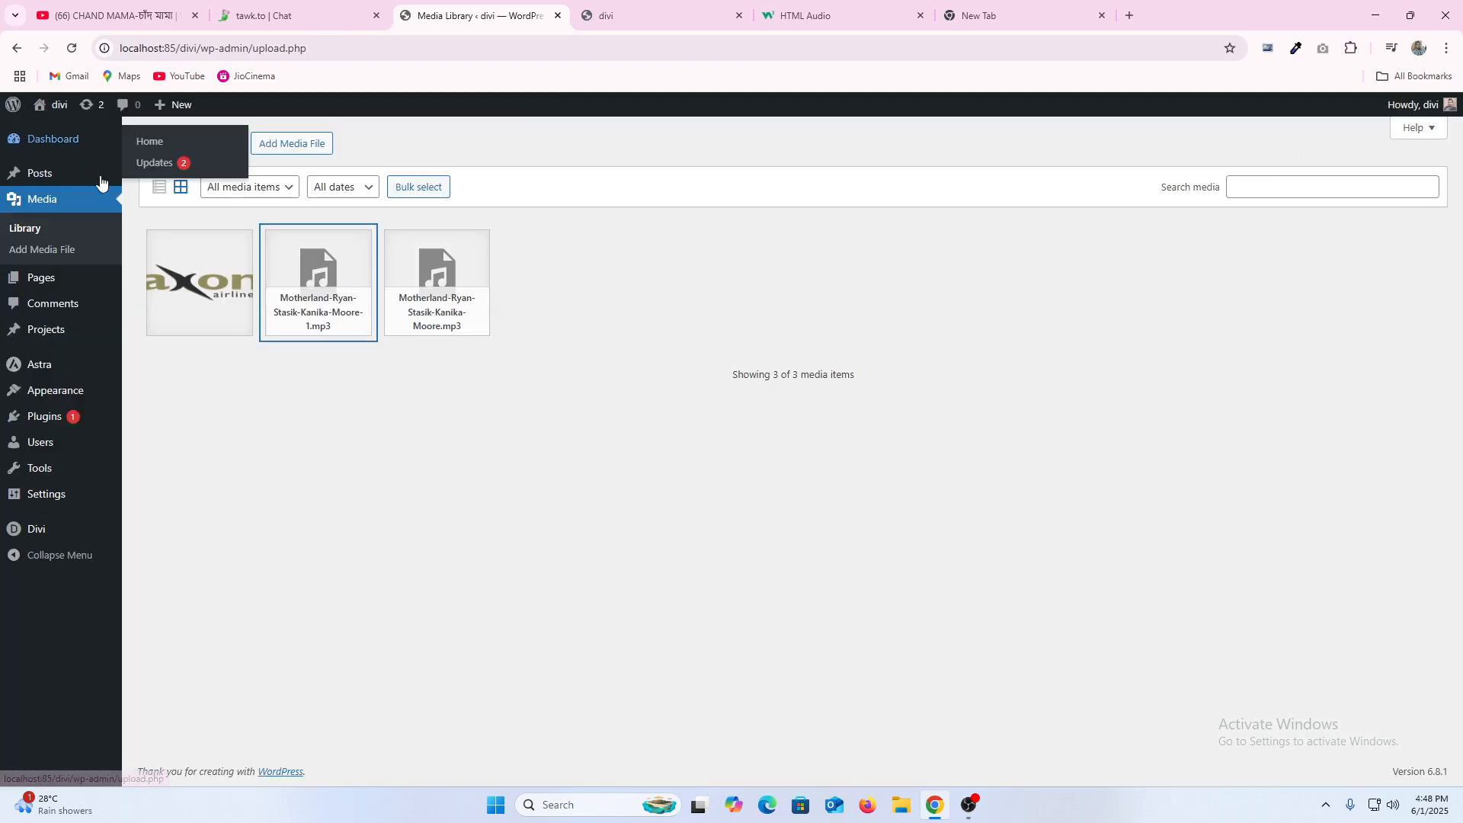
{"action": "left_click", "coordinate": [72, 49]}
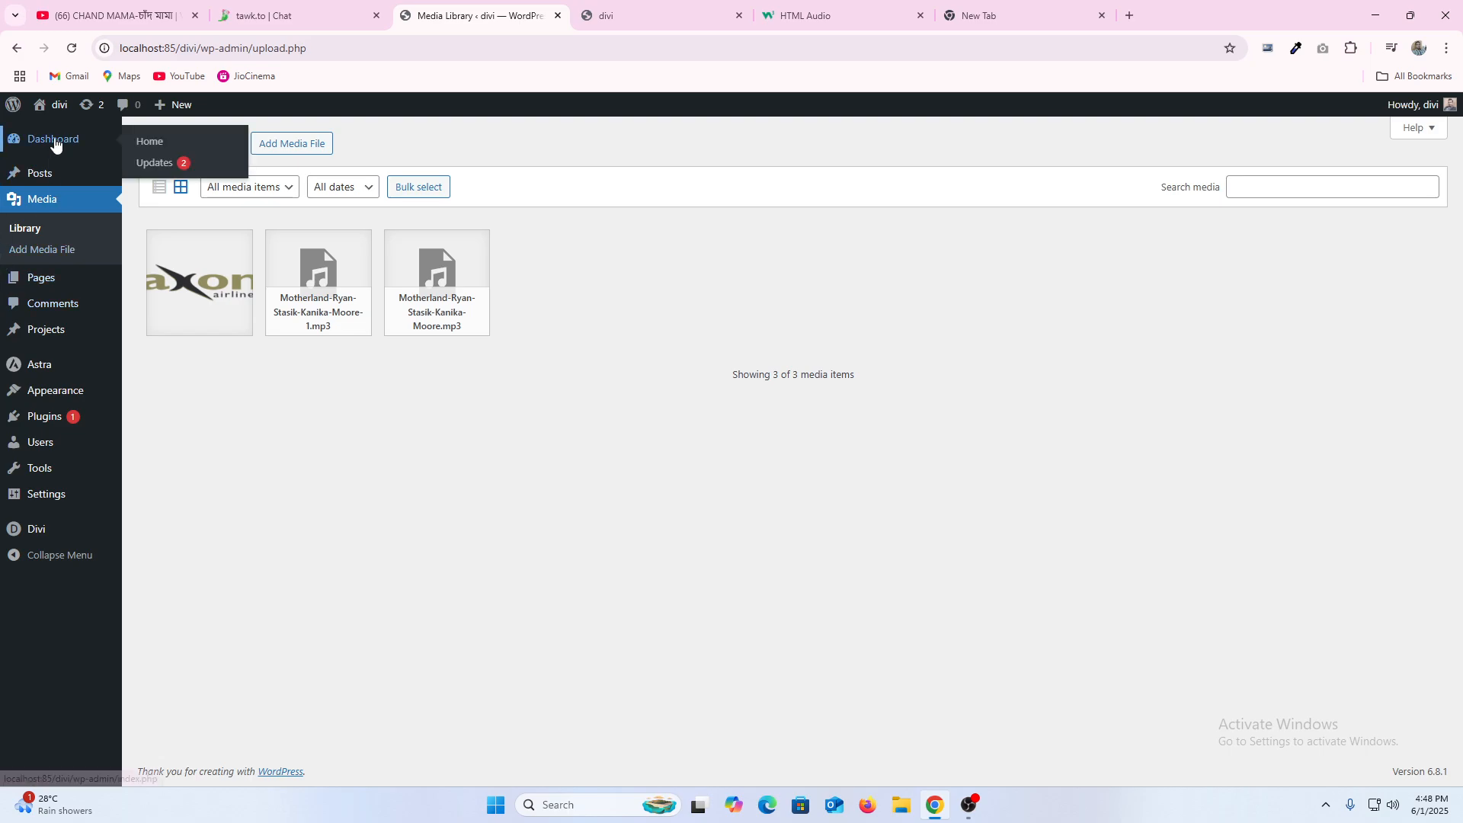
{"action": "left_click", "coordinate": [60, 141]}
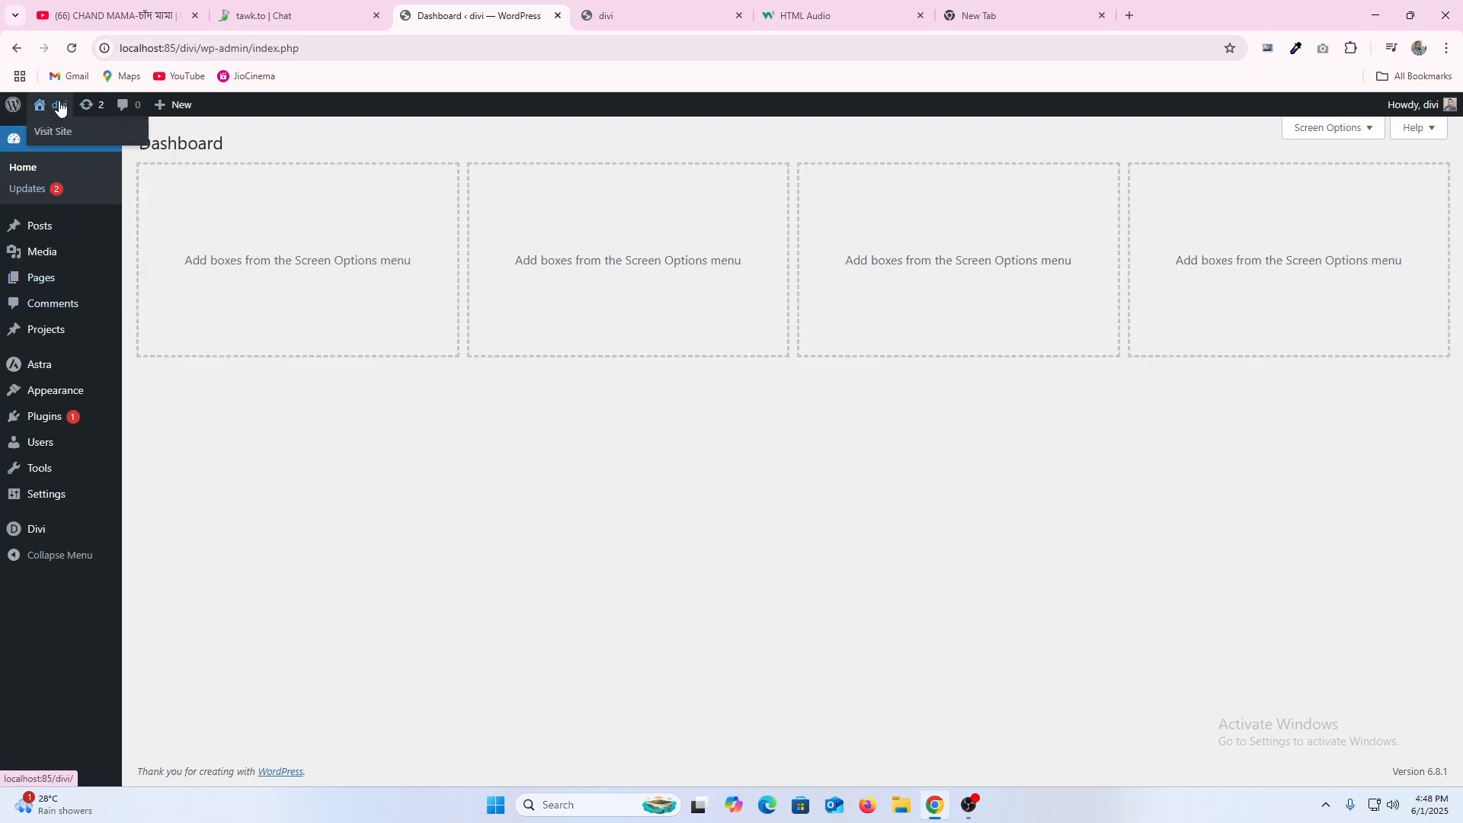
{"action": "right_click", "coordinate": [57, 112]}
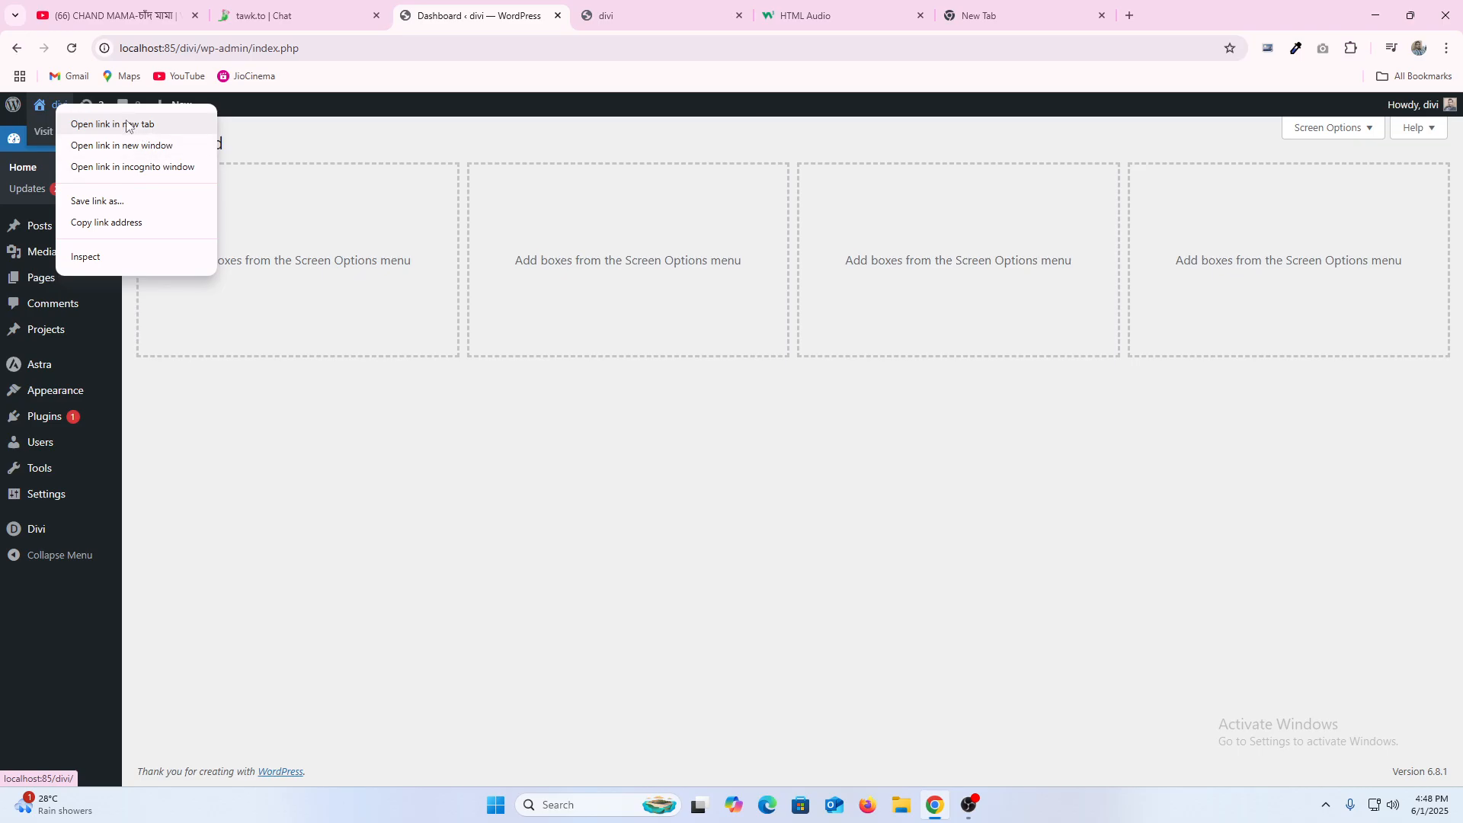
{"action": "left_click", "coordinate": [99, 122]}
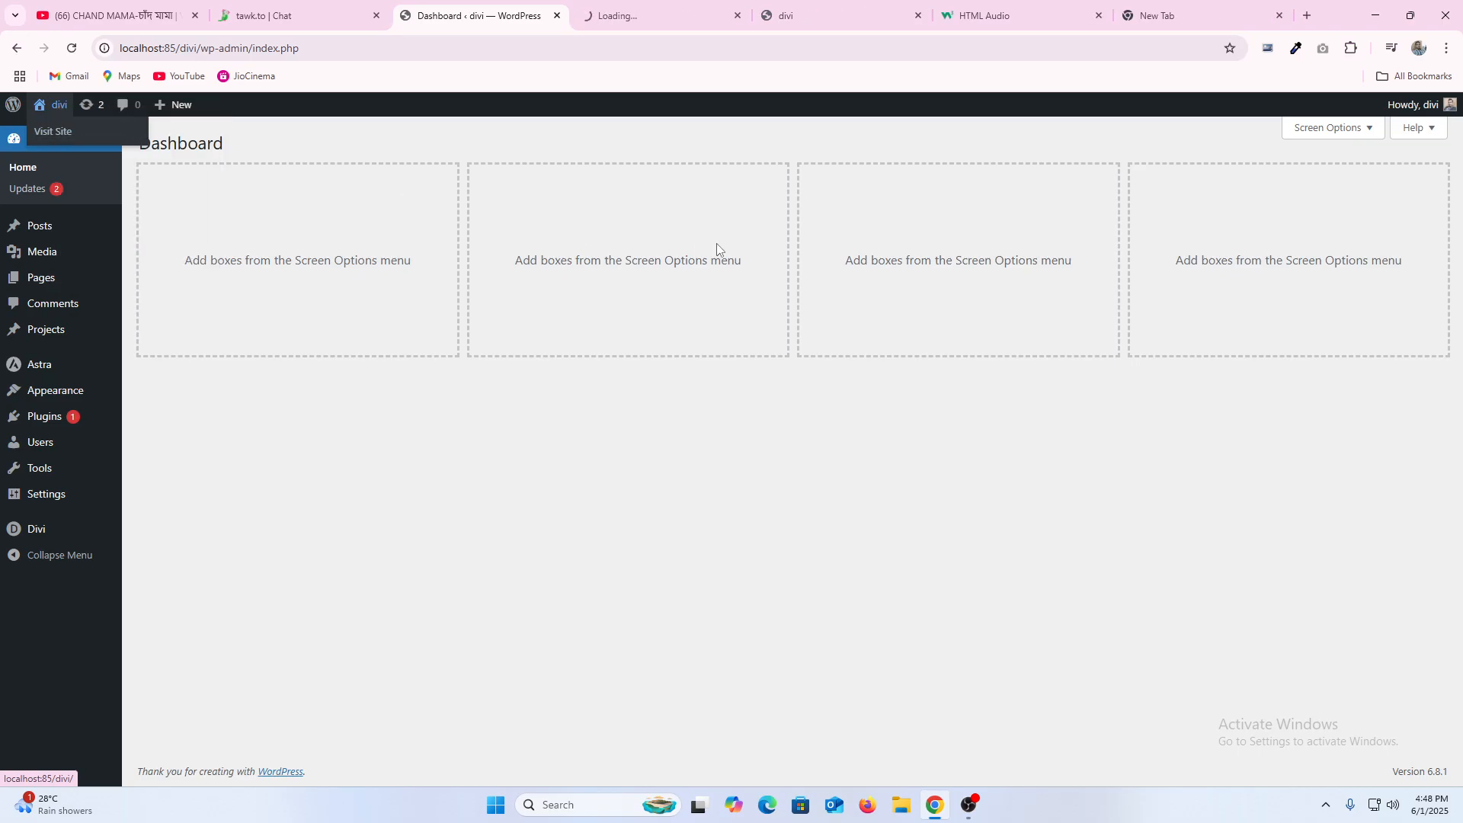
{"action": "left_click", "coordinate": [644, 13]}
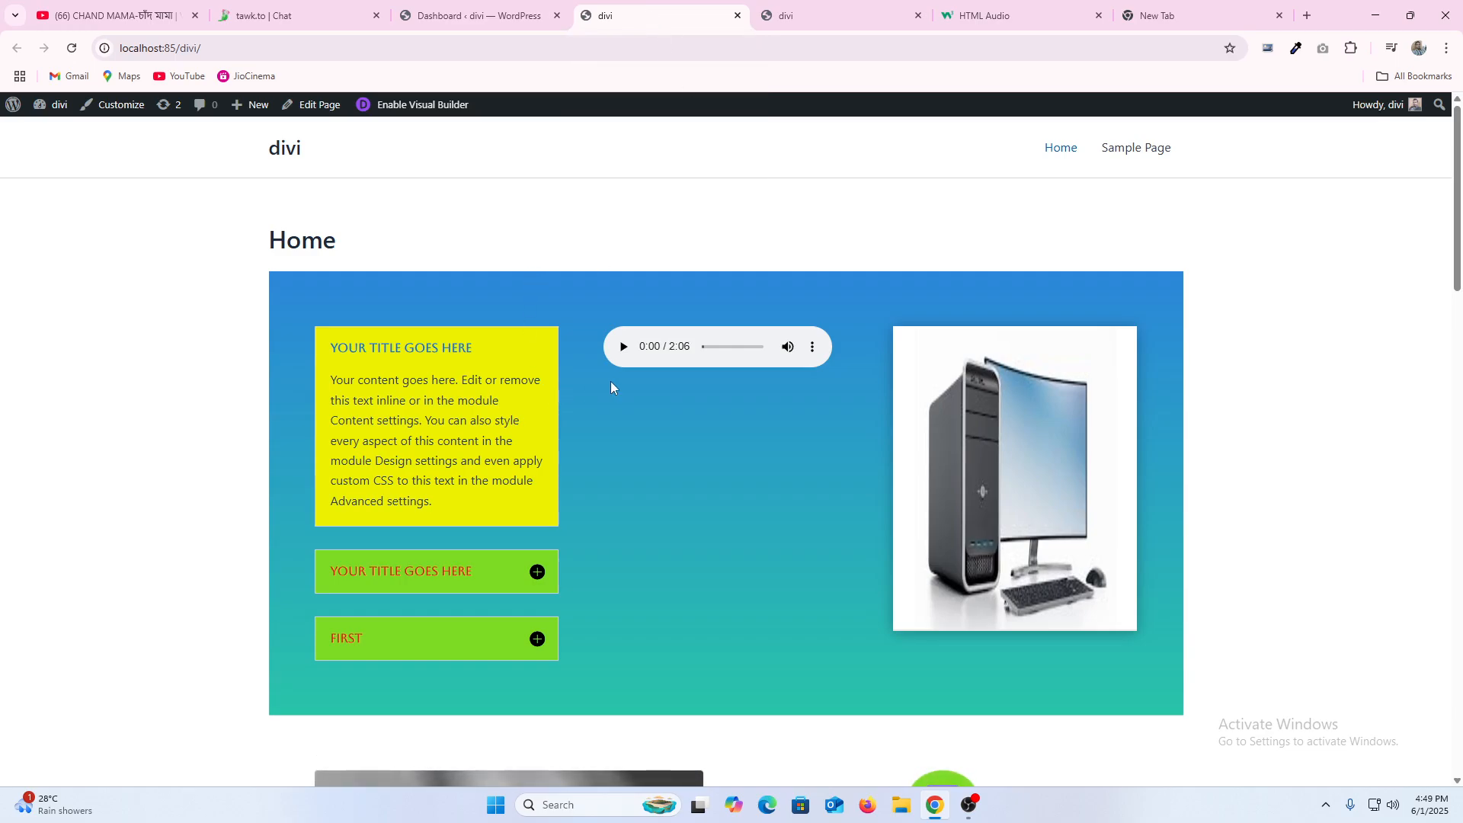
Step: Reload the live Home page and test whether the audio player starts on its own
{"action": "left_click", "coordinate": [71, 48]}
{"action": "left_click", "coordinate": [623, 348]}
{"action": "left_click", "coordinate": [73, 52]}
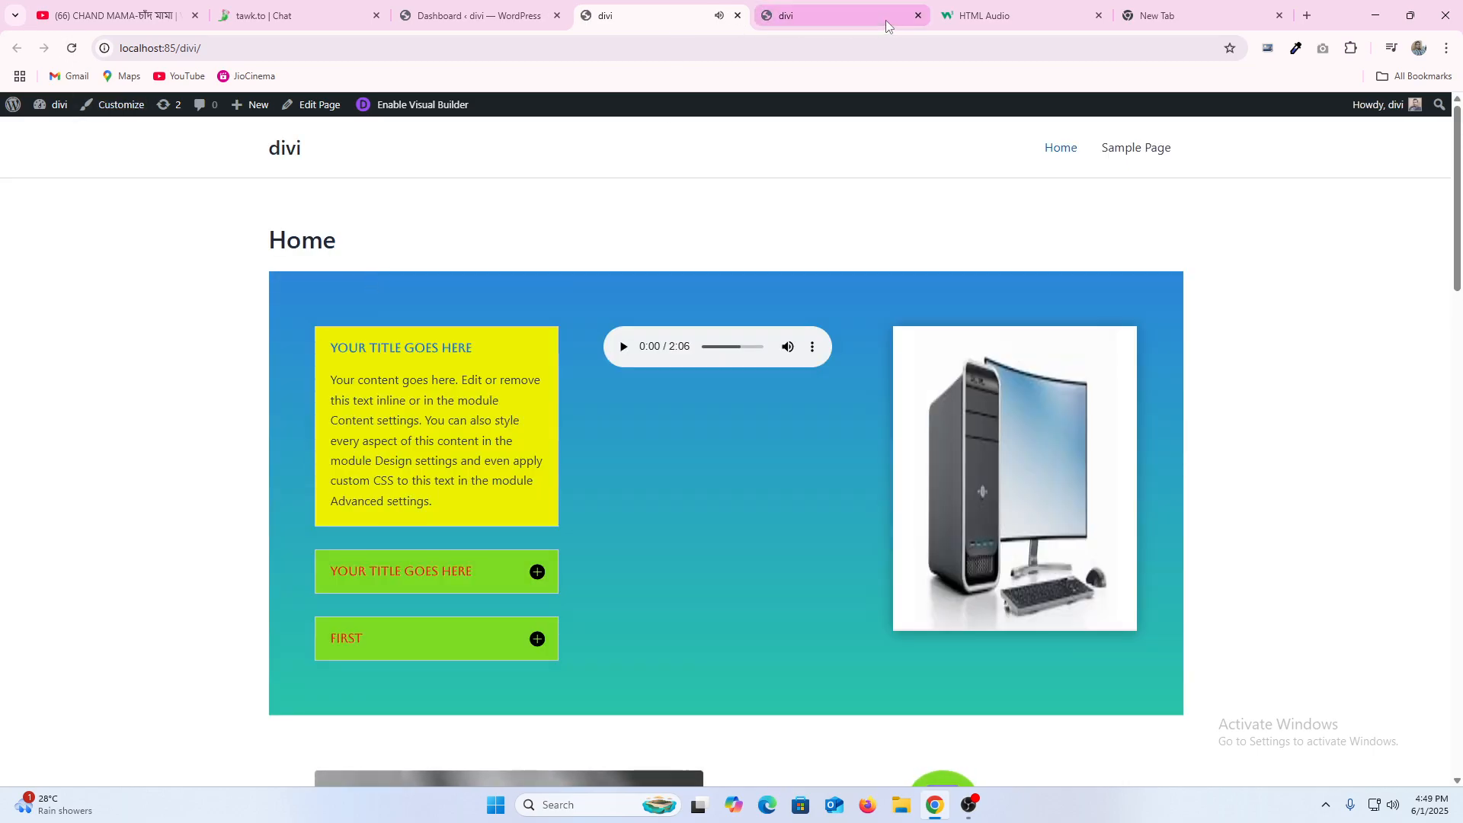
Step: Close the live preview, refresh the WordPress dashboard, and return to the Home page in the visual builder
{"action": "left_click", "coordinate": [918, 15]}
{"action": "left_click", "coordinate": [472, 16]}
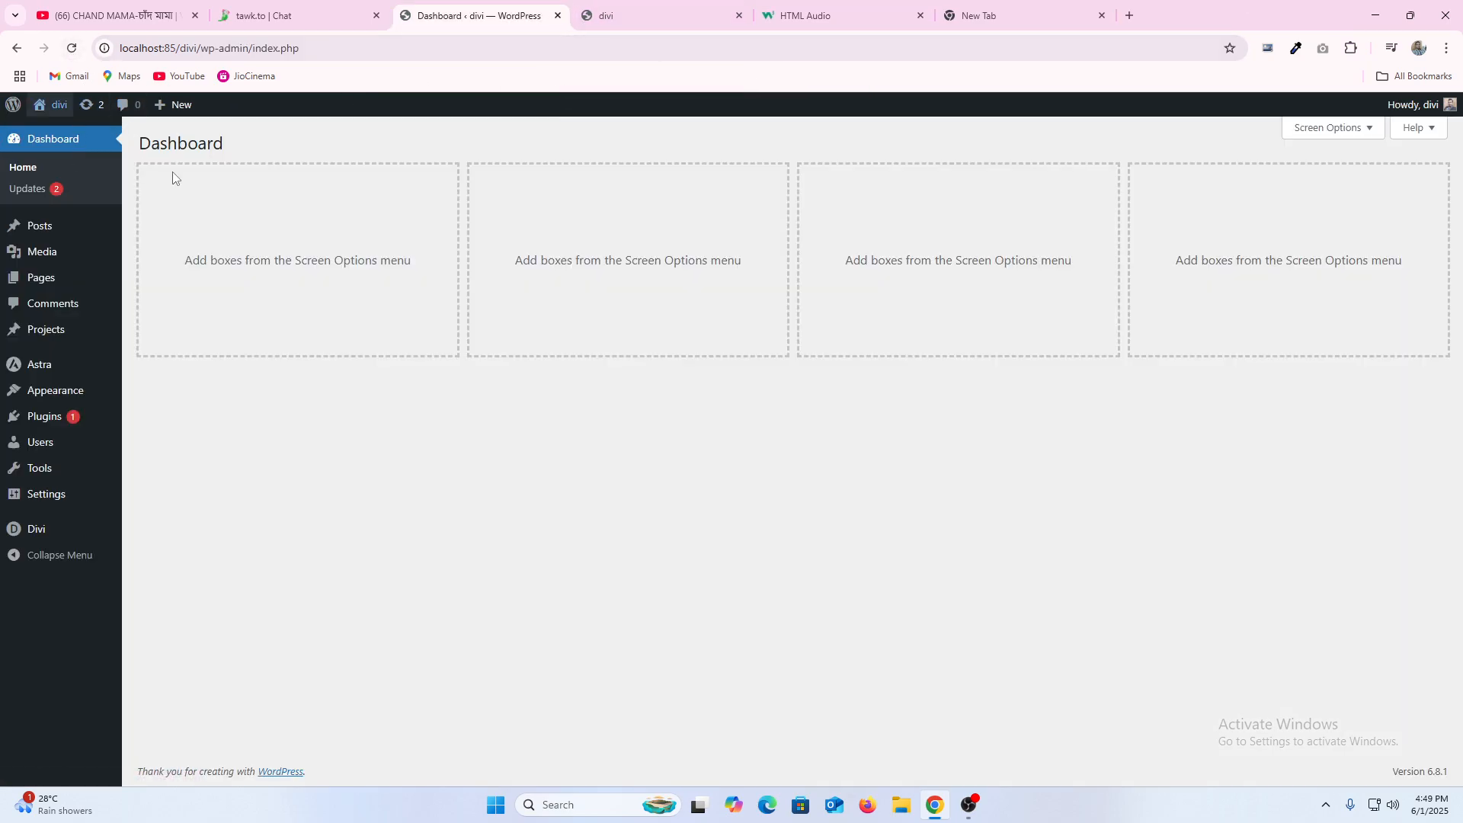
{"action": "left_click", "coordinate": [72, 48]}
{"action": "left_click", "coordinate": [680, 22]}
{"action": "scroll", "coordinate": [688, 636], "scroll_direction": "down", "scroll_amount": 2}
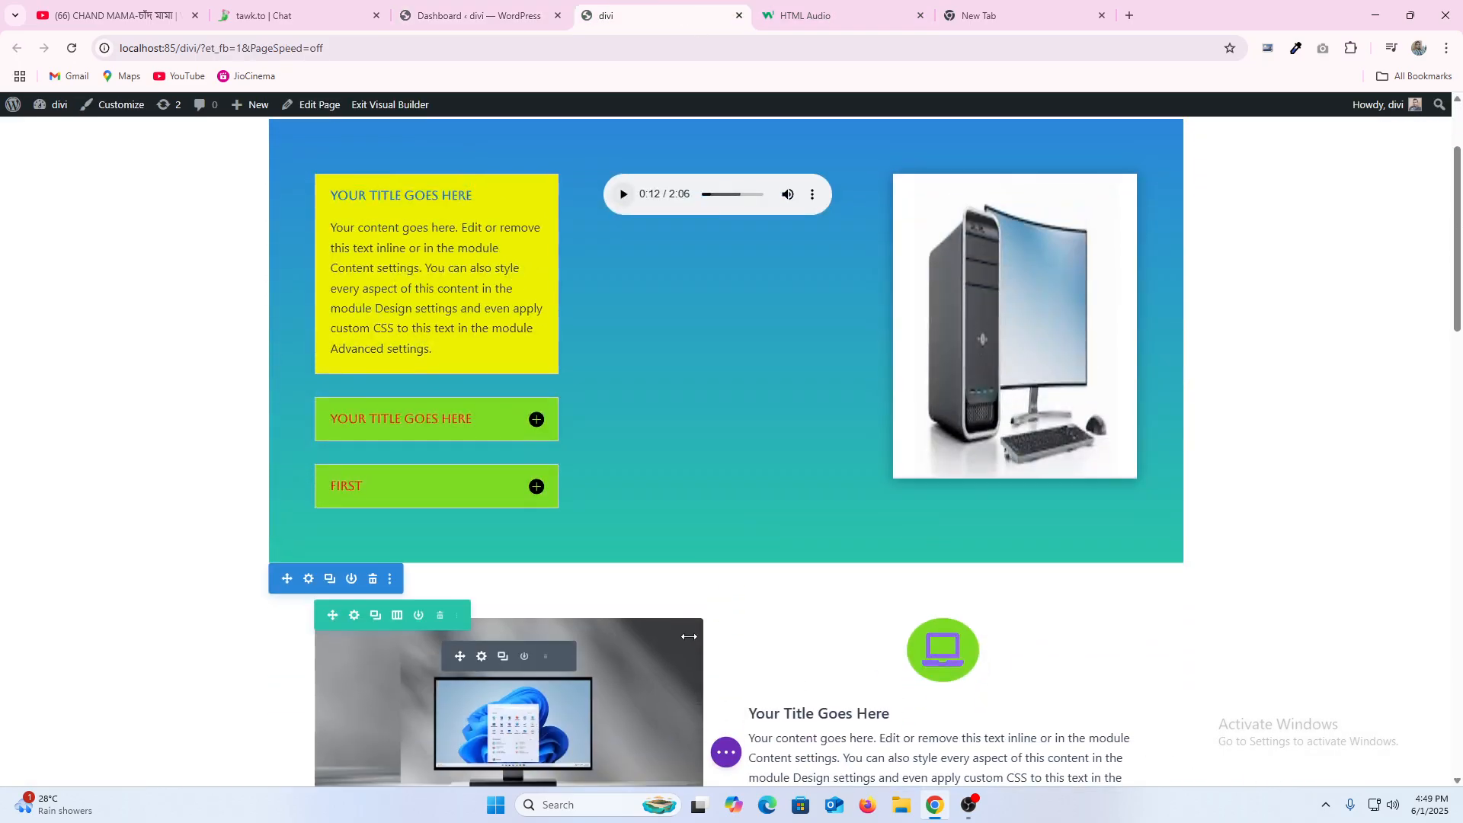
{"action": "scroll", "coordinate": [689, 636], "scroll_direction": "up", "scroll_amount": 2}
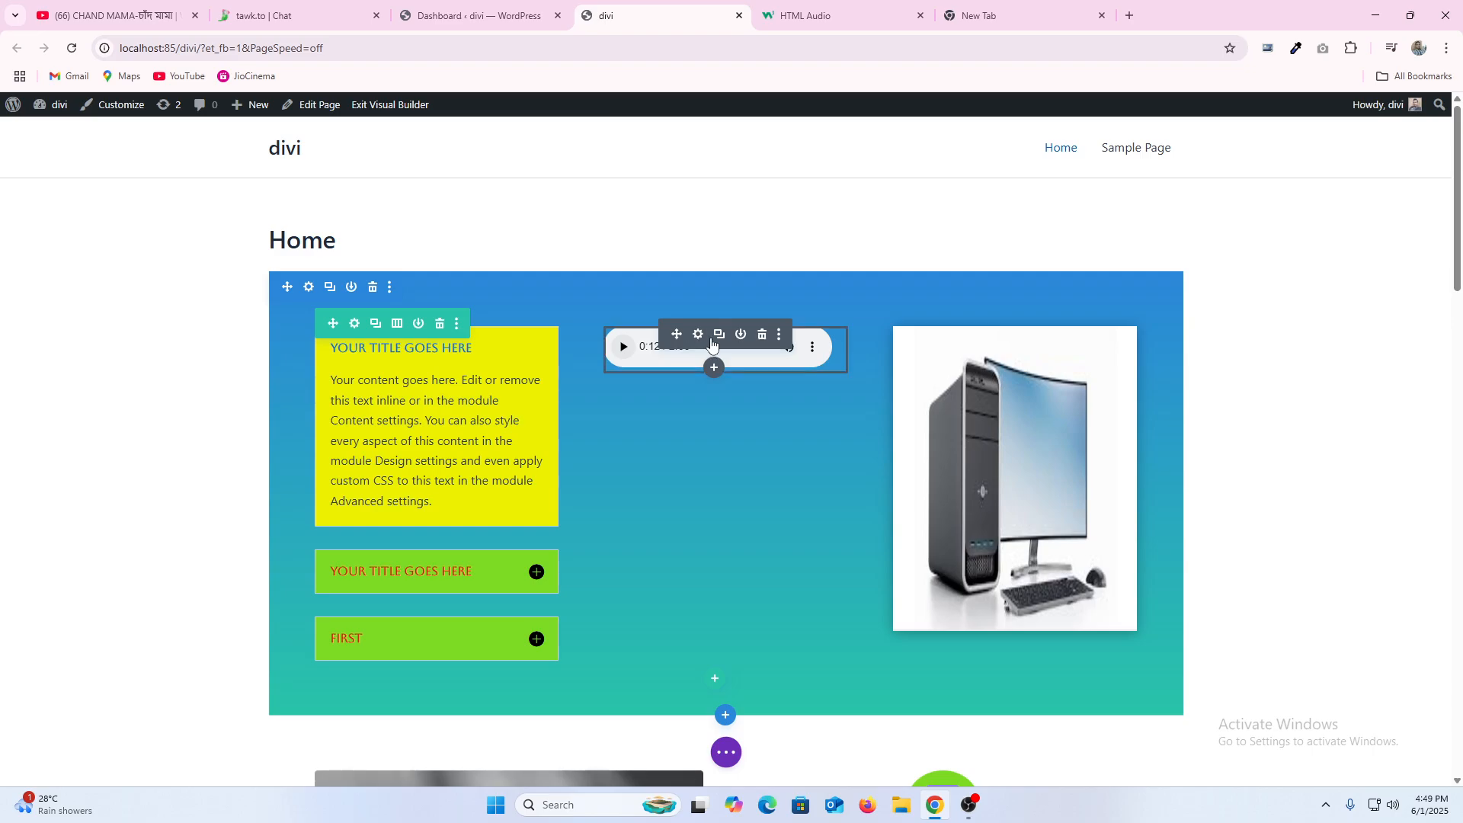
Step: Check the autoplay attribute in the Code module's settings, save the module, and save the Home page
{"action": "left_click", "coordinate": [698, 334]}
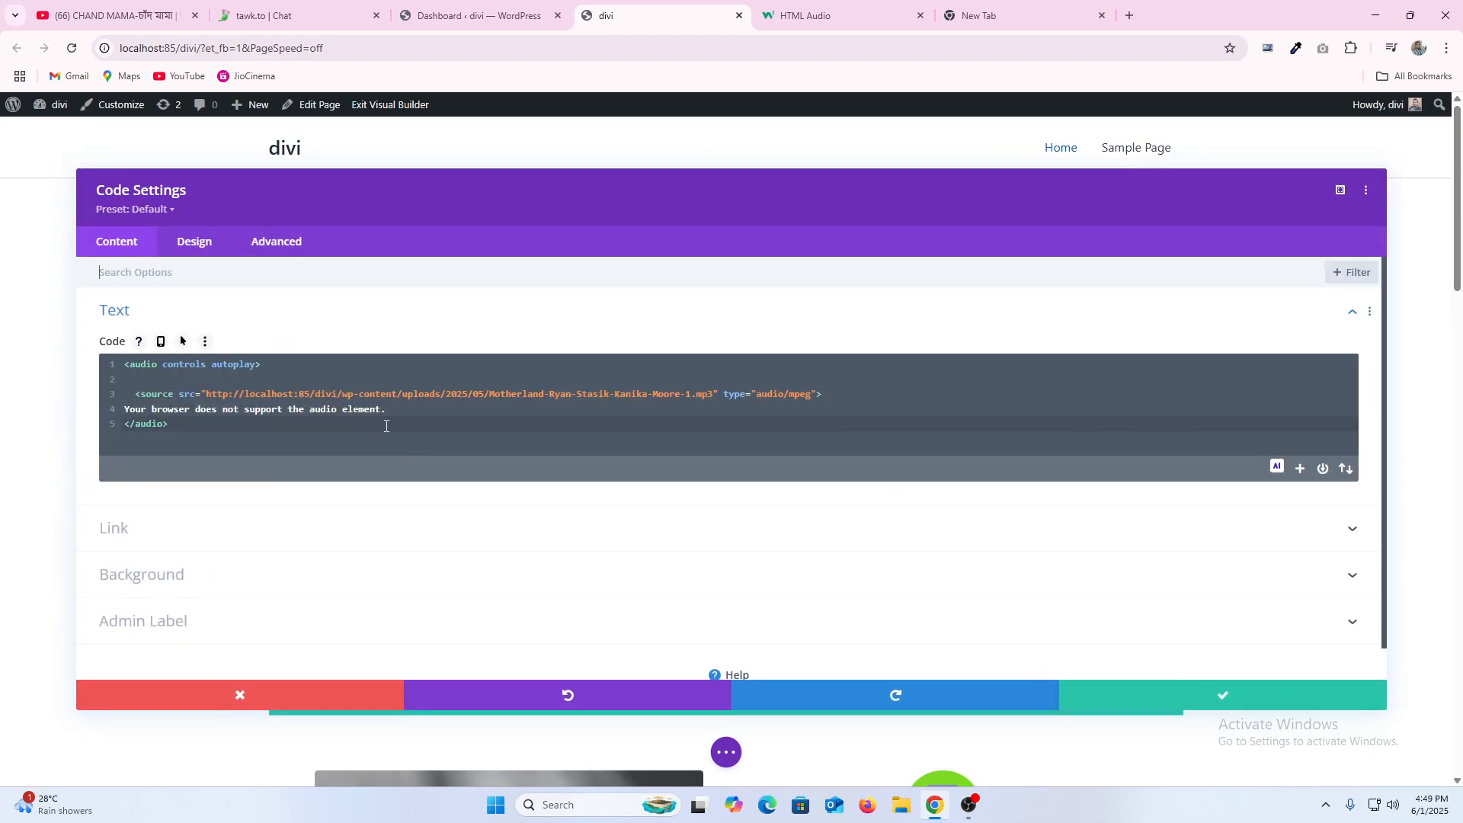
{"action": "left_click", "coordinate": [1340, 189]}
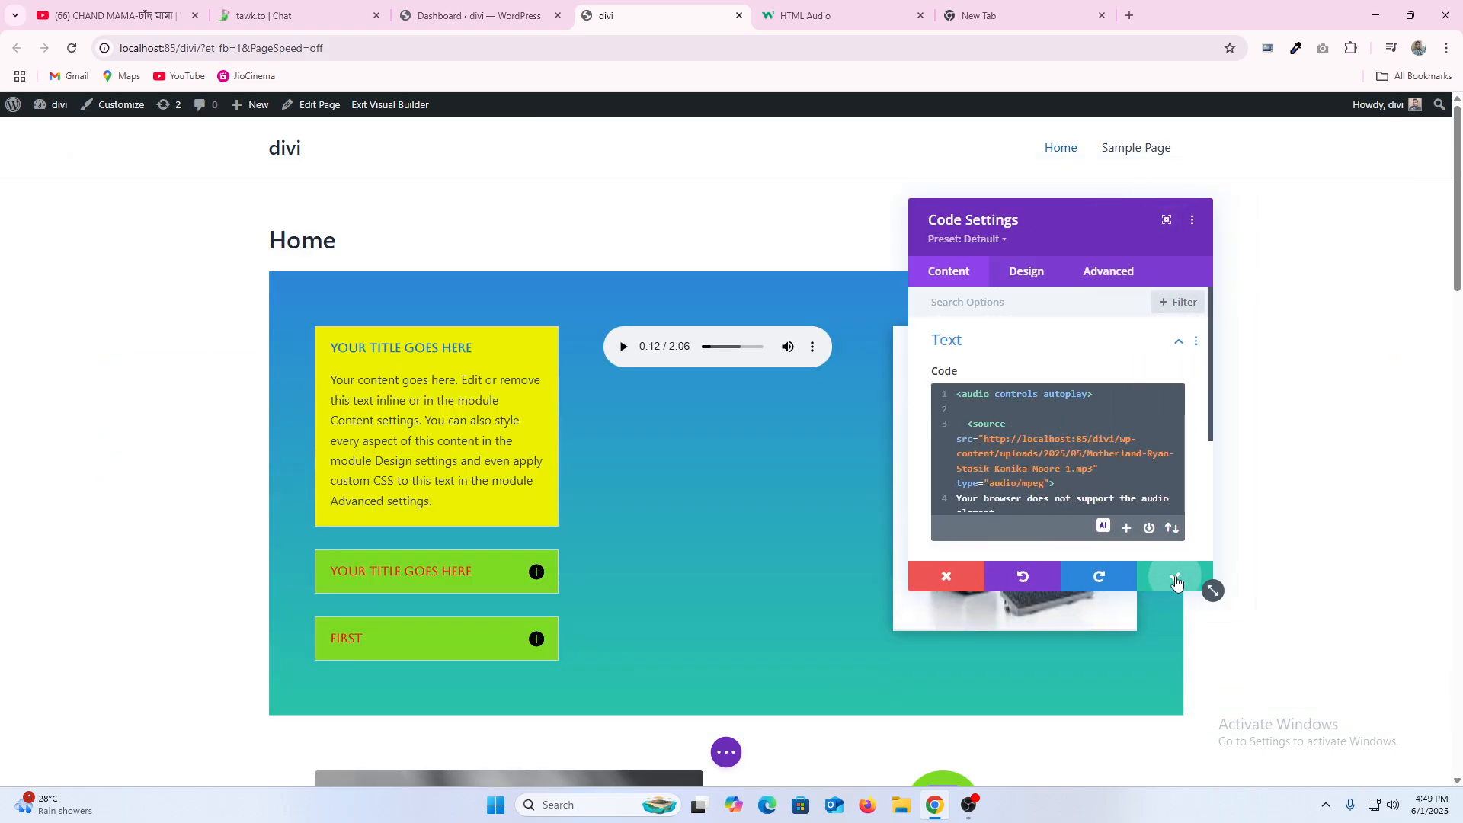
{"action": "left_click", "coordinate": [1175, 580]}
{"action": "scroll", "coordinate": [914, 632], "scroll_direction": "down", "scroll_amount": 2}
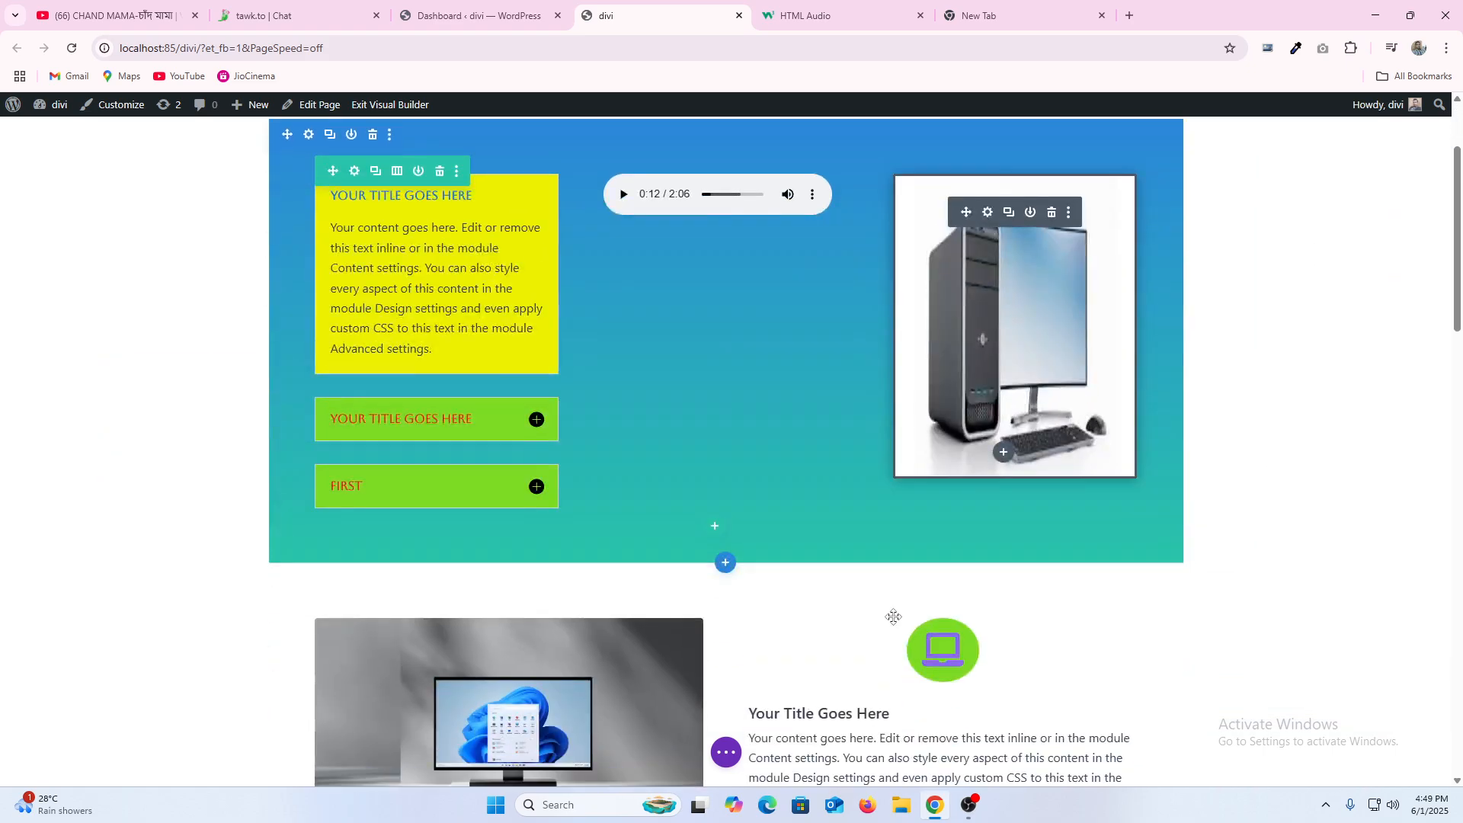
{"action": "left_click", "coordinate": [736, 755]}
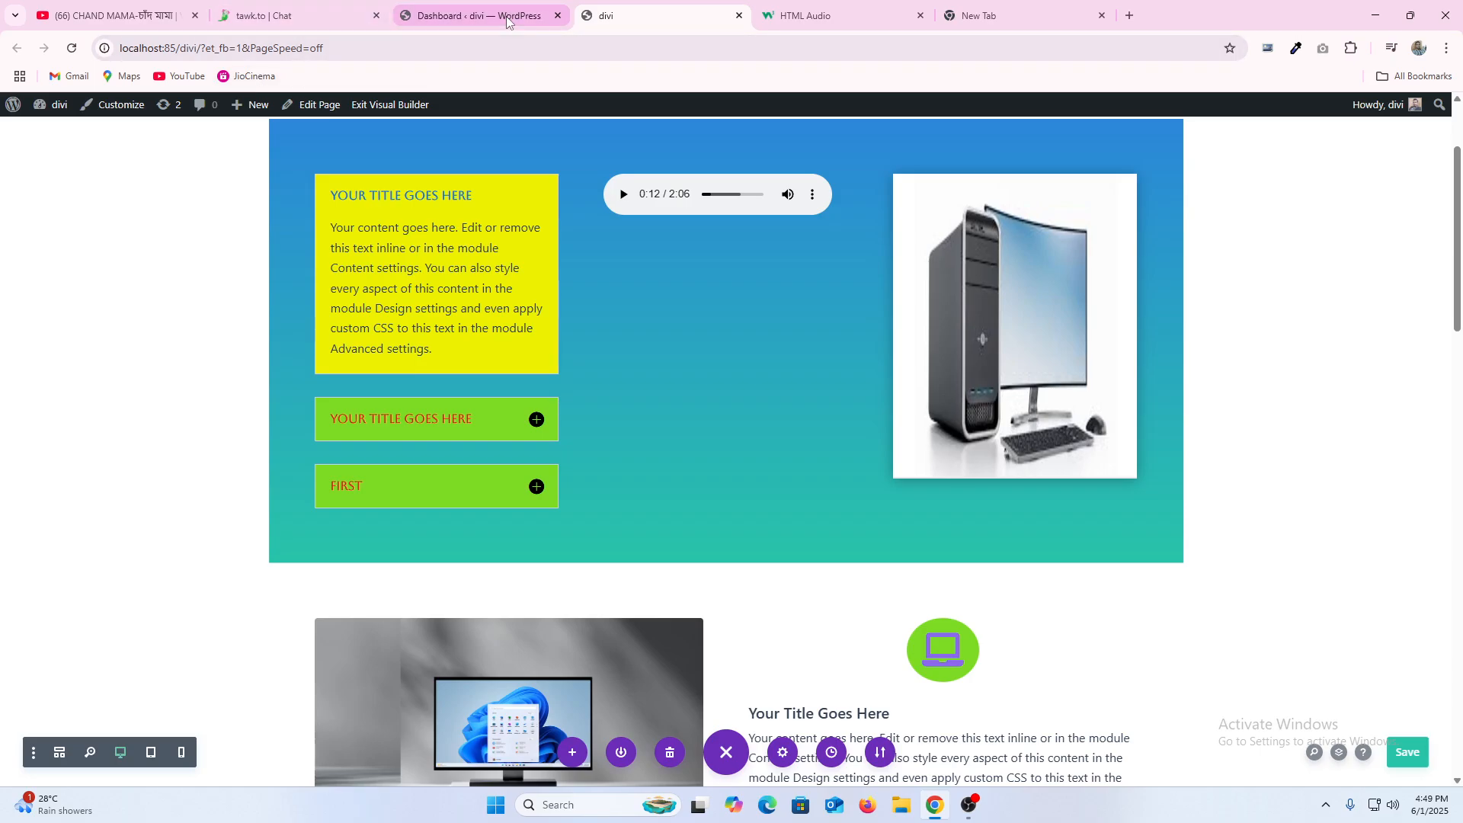
Step: Open the live site in a new tab from the dashboard and check the audio player while browsing the whole Home page
{"action": "left_click", "coordinate": [478, 15]}
{"action": "right_click", "coordinate": [51, 112]}
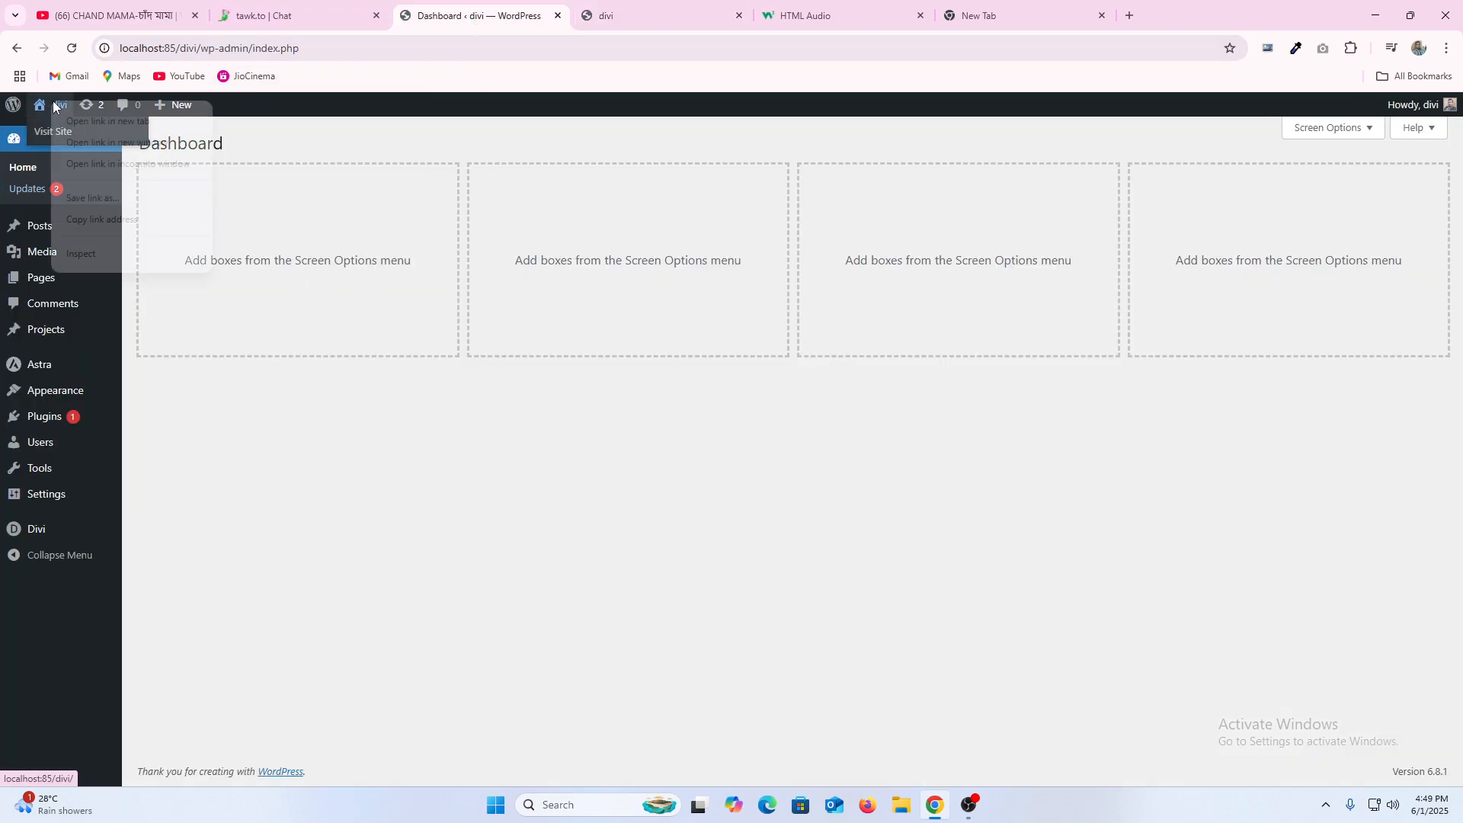
{"action": "left_click", "coordinate": [115, 118]}
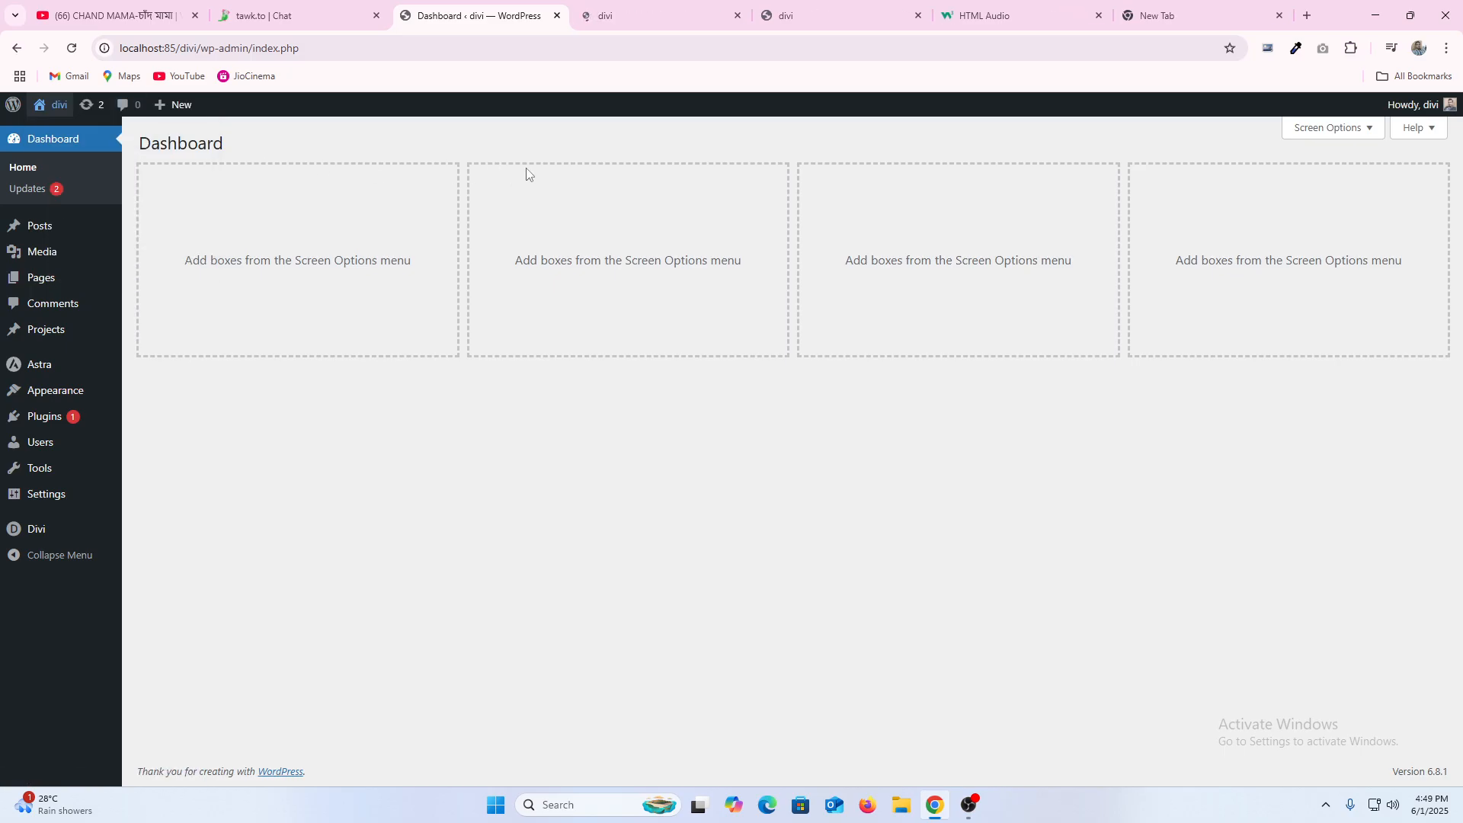
{"action": "left_click", "coordinate": [633, 17]}
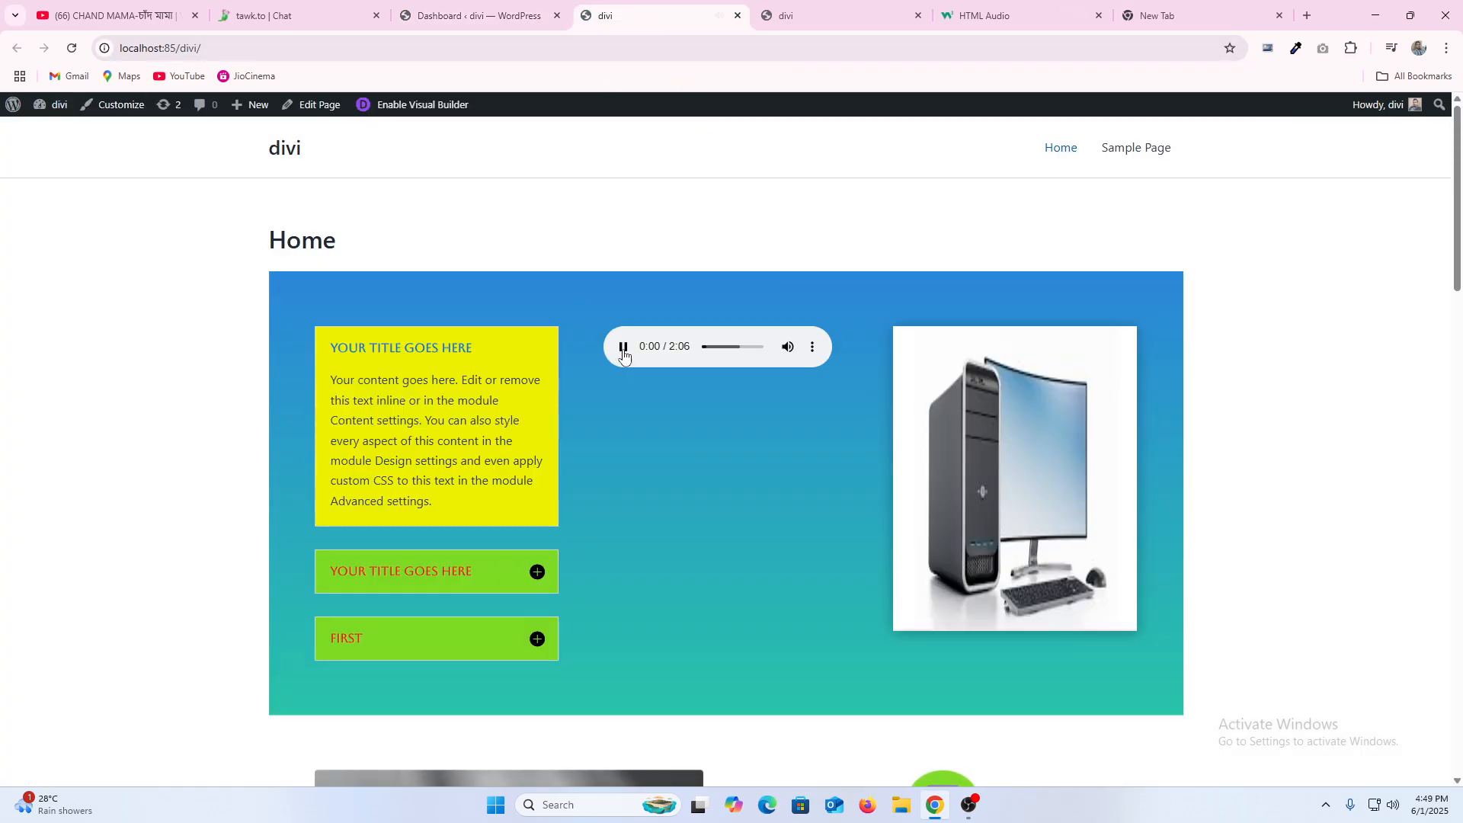
{"action": "scroll", "coordinate": [808, 436], "scroll_direction": "down", "scroll_amount": 4}
{"action": "scroll", "coordinate": [794, 430], "scroll_direction": "up", "scroll_amount": 4}
{"action": "scroll", "coordinate": [794, 431], "scroll_direction": "down", "scroll_amount": 9}
{"action": "scroll", "coordinate": [792, 432], "scroll_direction": "down", "scroll_amount": 15}
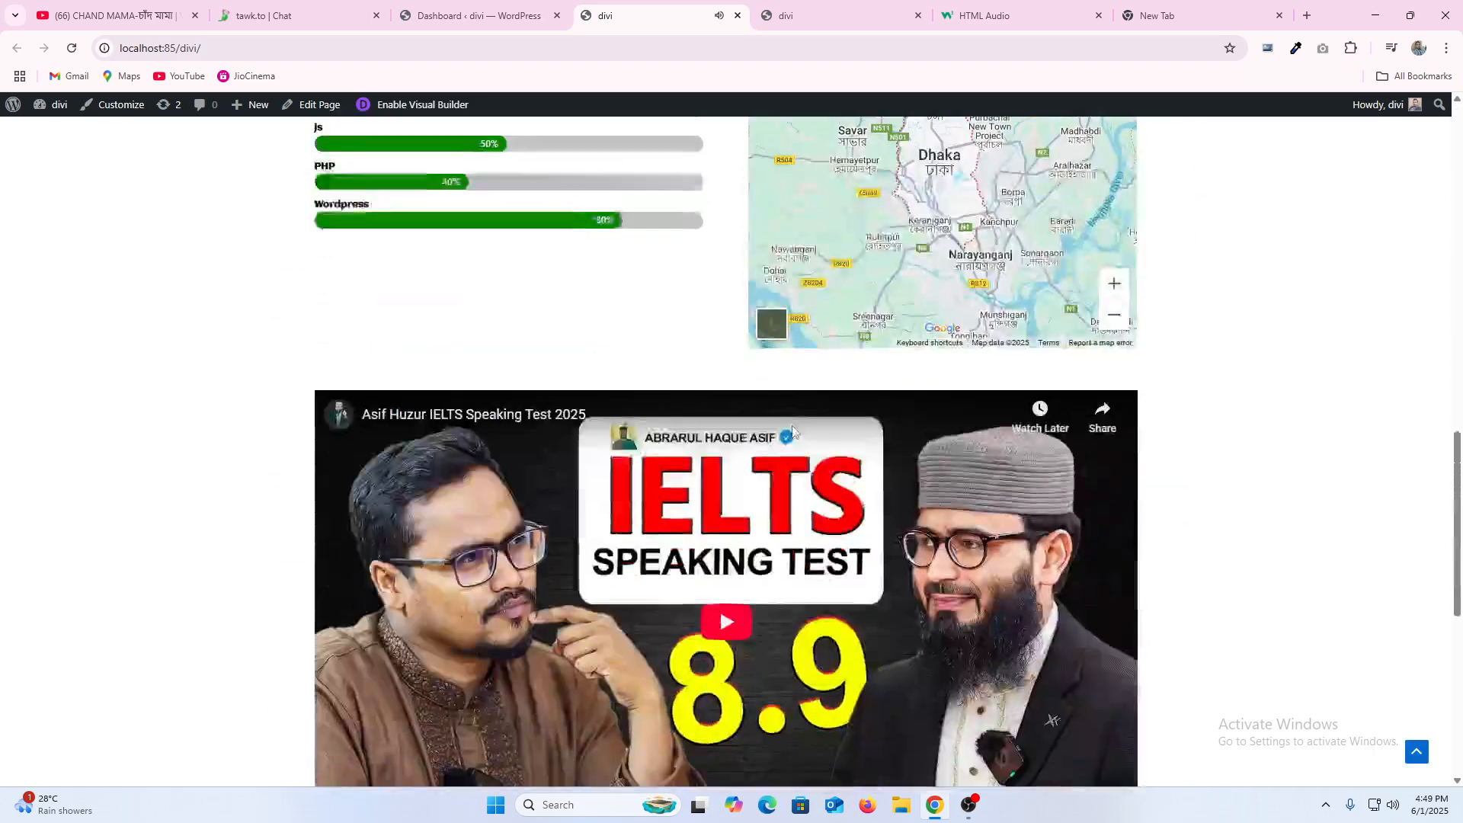
{"action": "scroll", "coordinate": [789, 429], "scroll_direction": "up", "scroll_amount": 8}
{"action": "scroll", "coordinate": [789, 431], "scroll_direction": "up", "scroll_amount": 12}
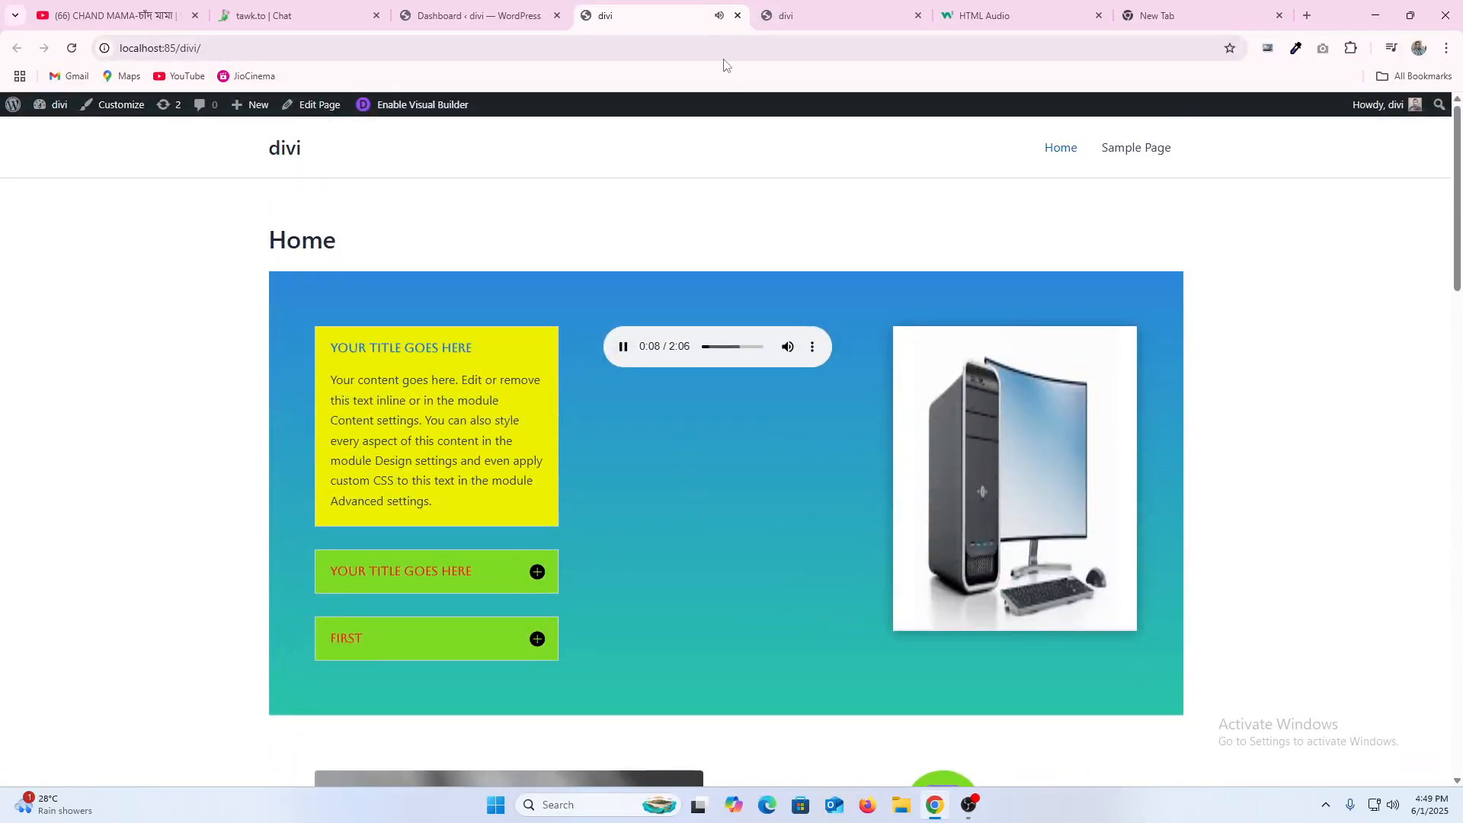
Step: Close the live preview, reopen the live site in a new tab to retest autoplay, and return to the visual builder
{"action": "left_click", "coordinate": [737, 16]}
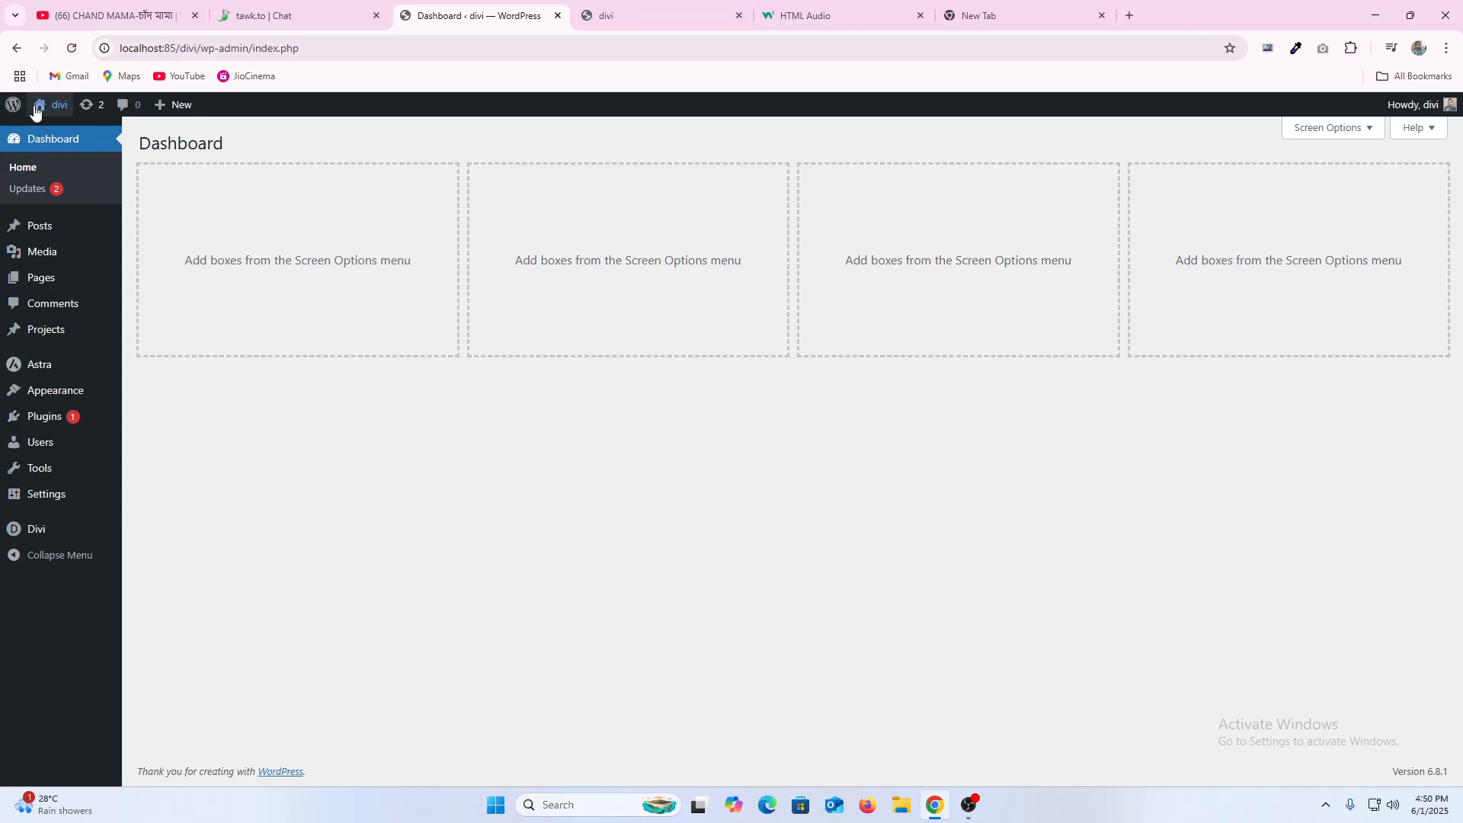
{"action": "right_click", "coordinate": [61, 106]}
{"action": "left_click", "coordinate": [115, 123]}
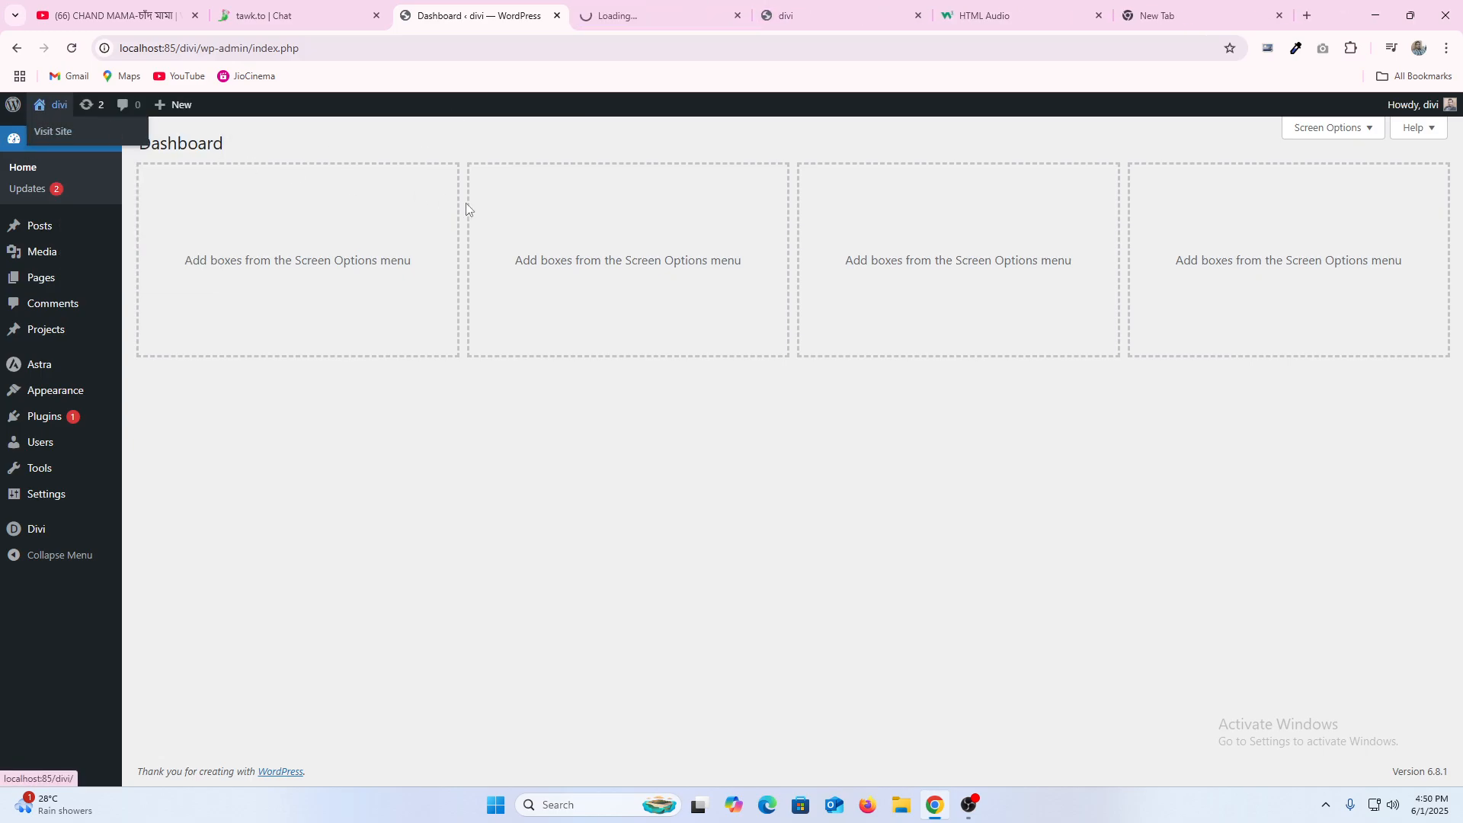
{"action": "left_click", "coordinate": [636, 23]}
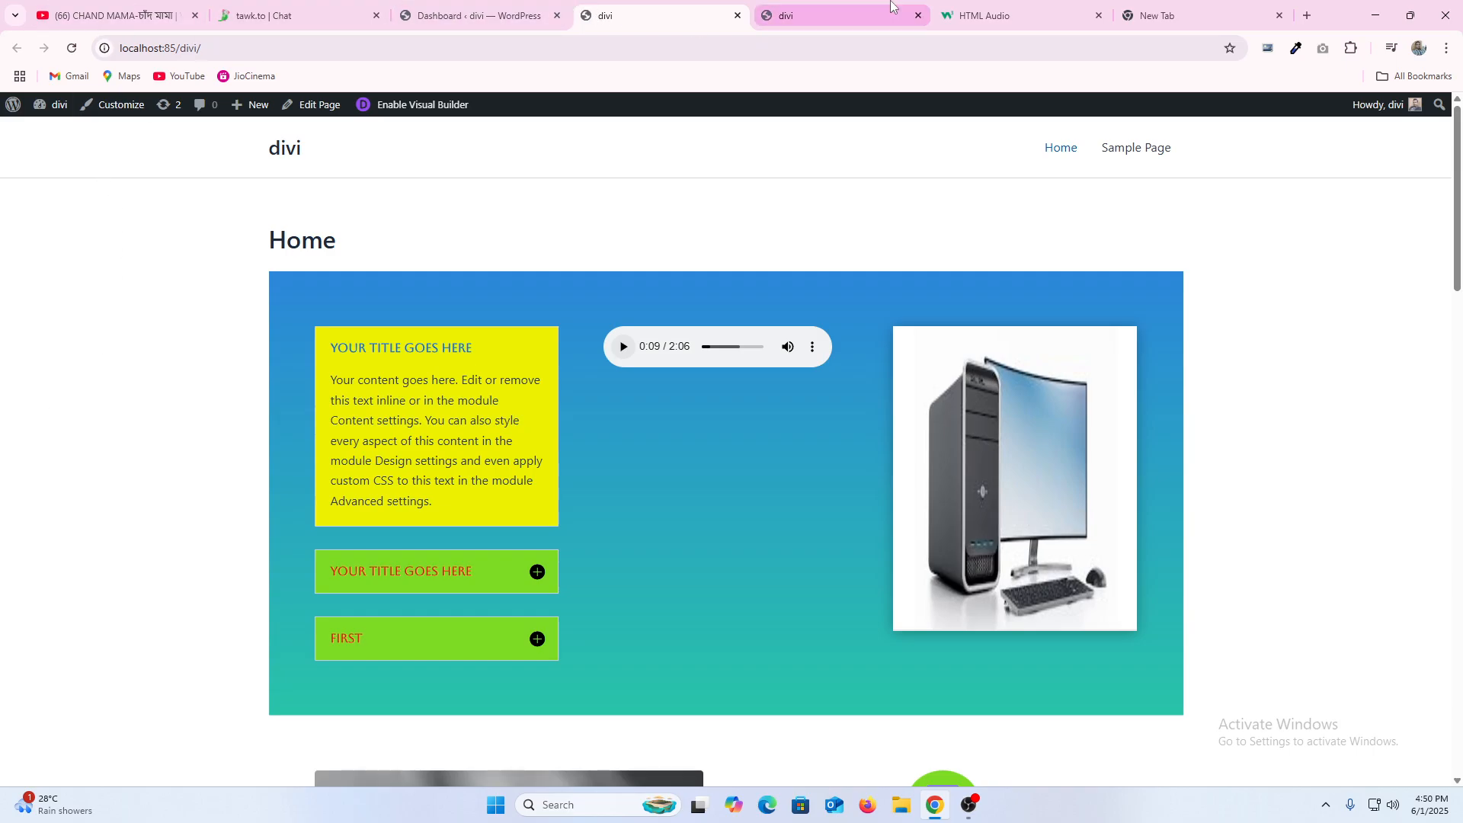
{"action": "left_click", "coordinate": [838, 15]}
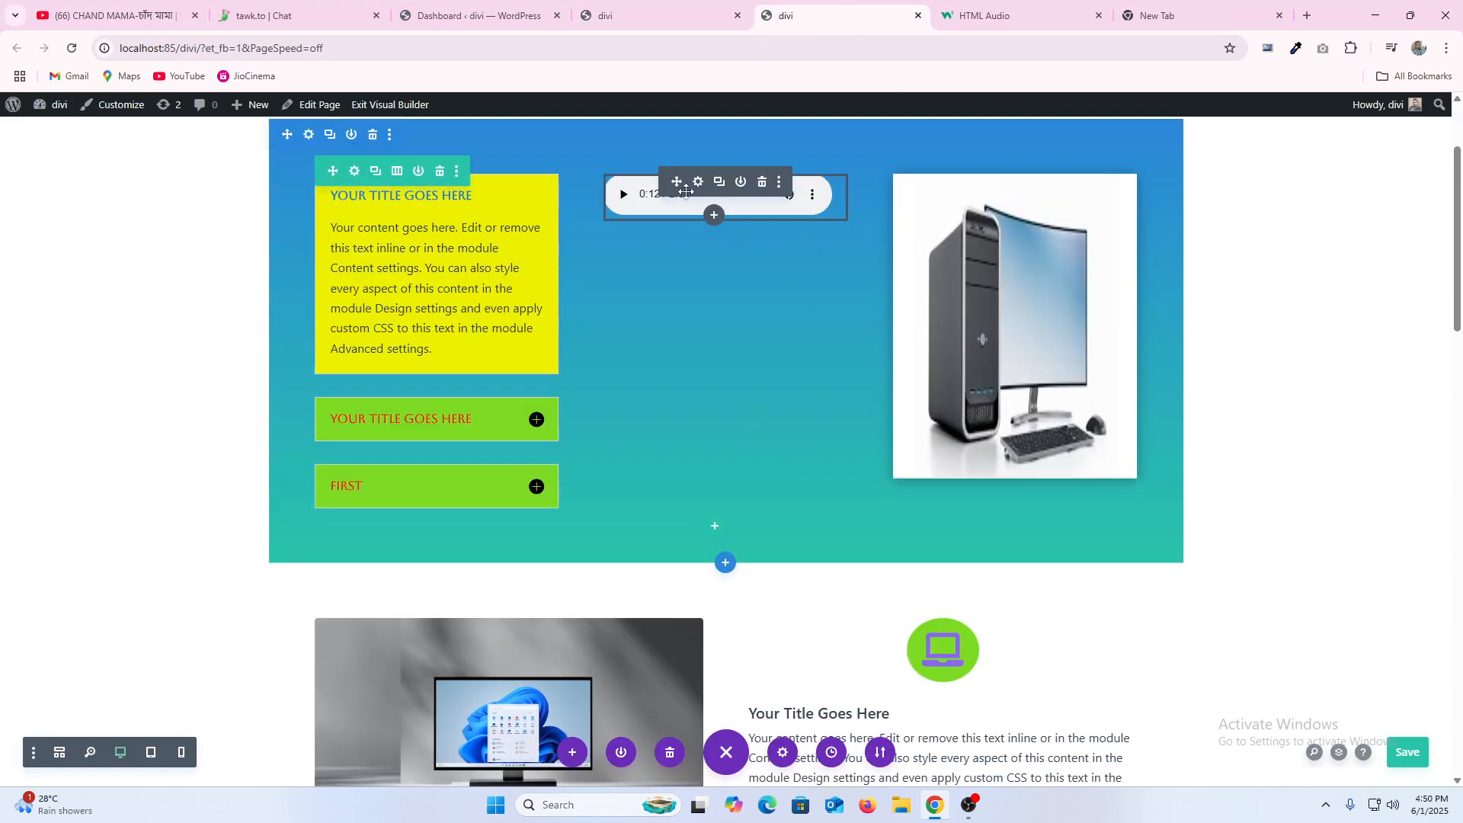
Step: Open the audio player's Code module settings in a smaller floating window and look through its content options
{"action": "left_click", "coordinate": [695, 190]}
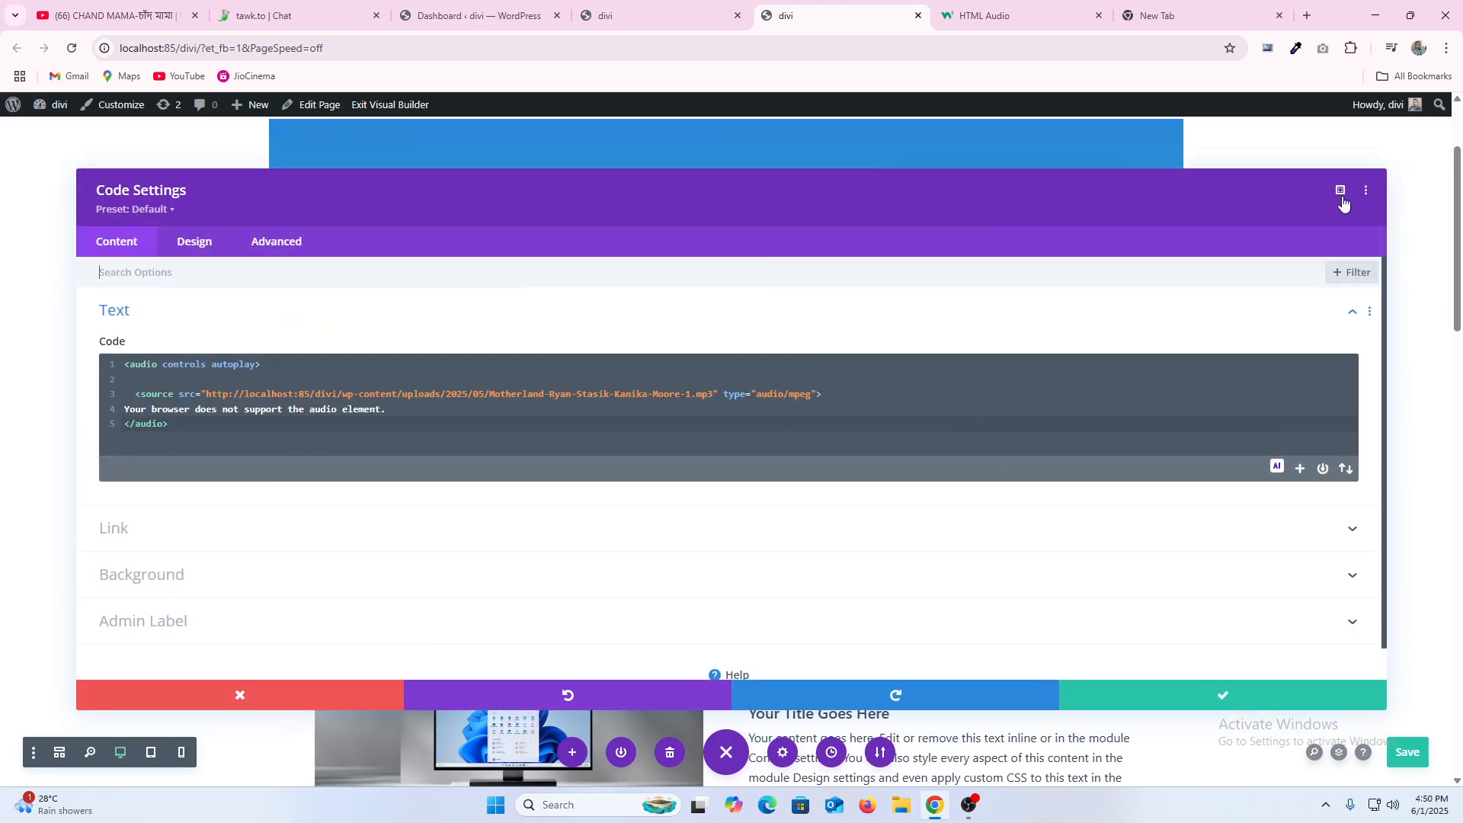
{"action": "left_click", "coordinate": [1342, 196]}
{"action": "scroll", "coordinate": [1062, 427], "scroll_direction": "down", "scroll_amount": 1}
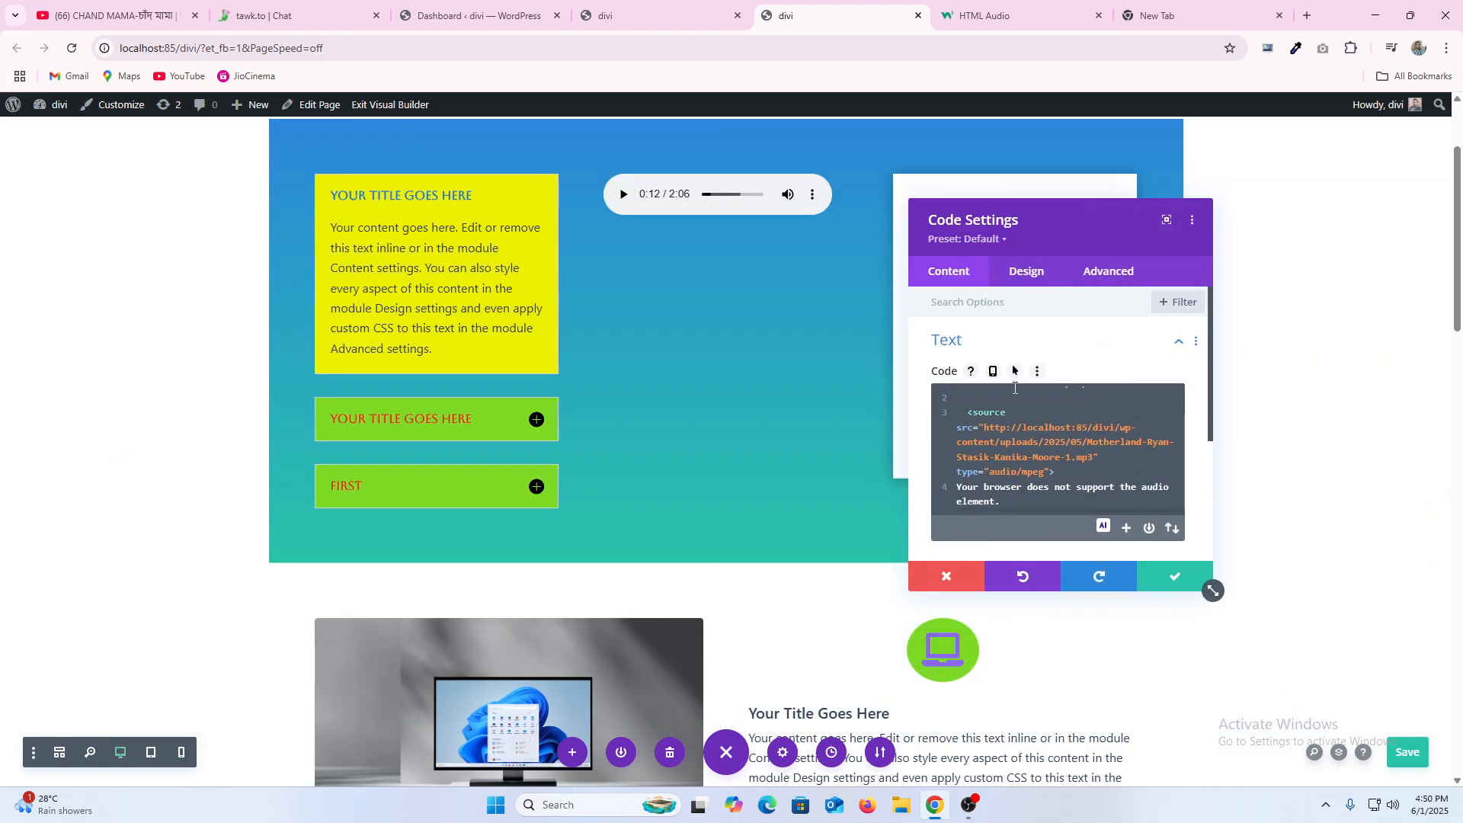
{"action": "scroll", "coordinate": [1064, 376], "scroll_direction": "down", "scroll_amount": 3}
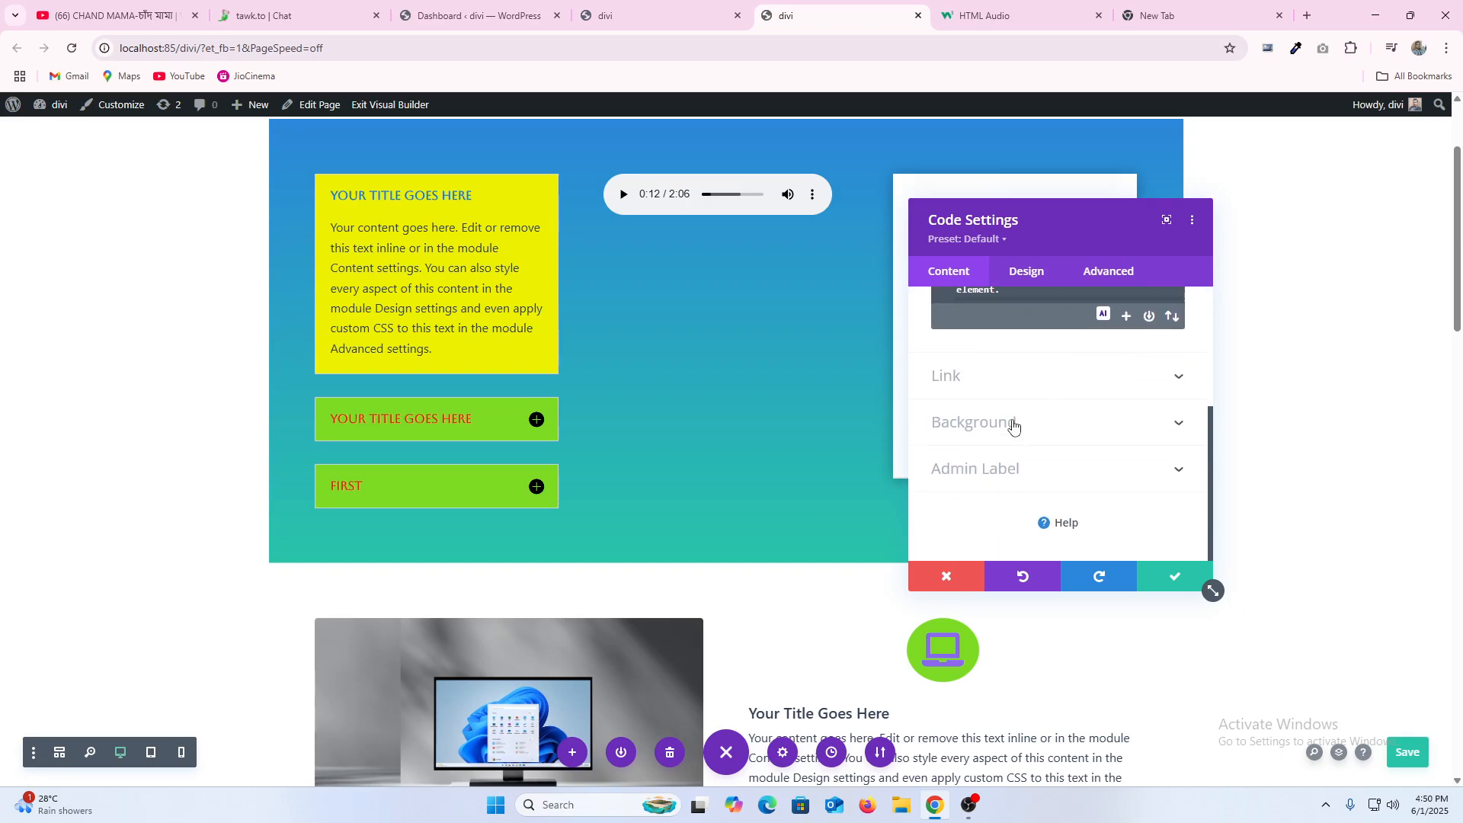
{"action": "scroll", "coordinate": [1037, 353], "scroll_direction": "up", "scroll_amount": 3}
{"action": "scroll", "coordinate": [1036, 350], "scroll_direction": "down", "scroll_amount": 3}
Step: Set the Code module's Horizontal Overflow and Vertical Overflow to Hidden in its visibility settings
{"action": "left_click", "coordinate": [1097, 274]}
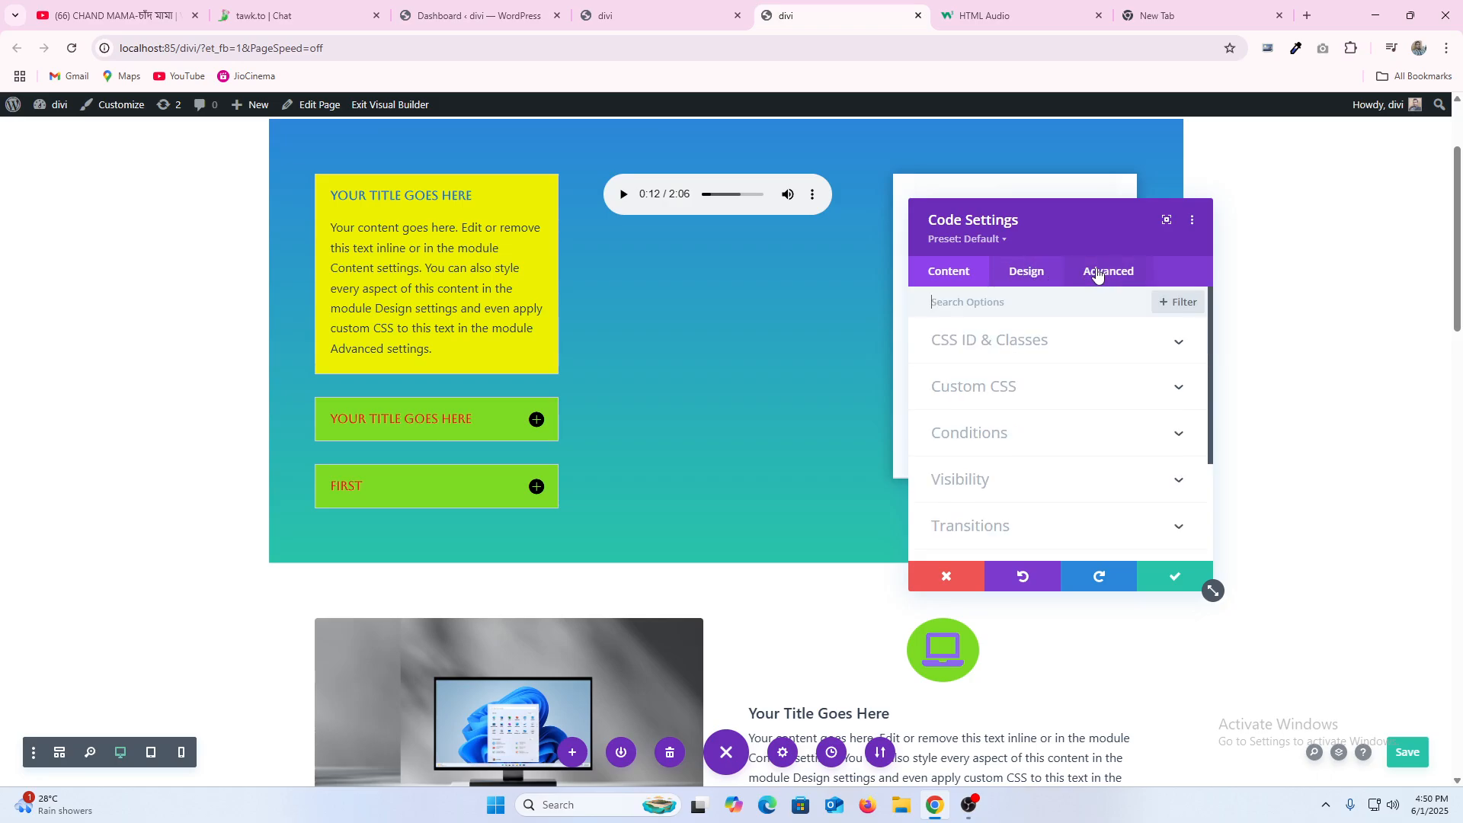
{"action": "left_click", "coordinate": [945, 491]}
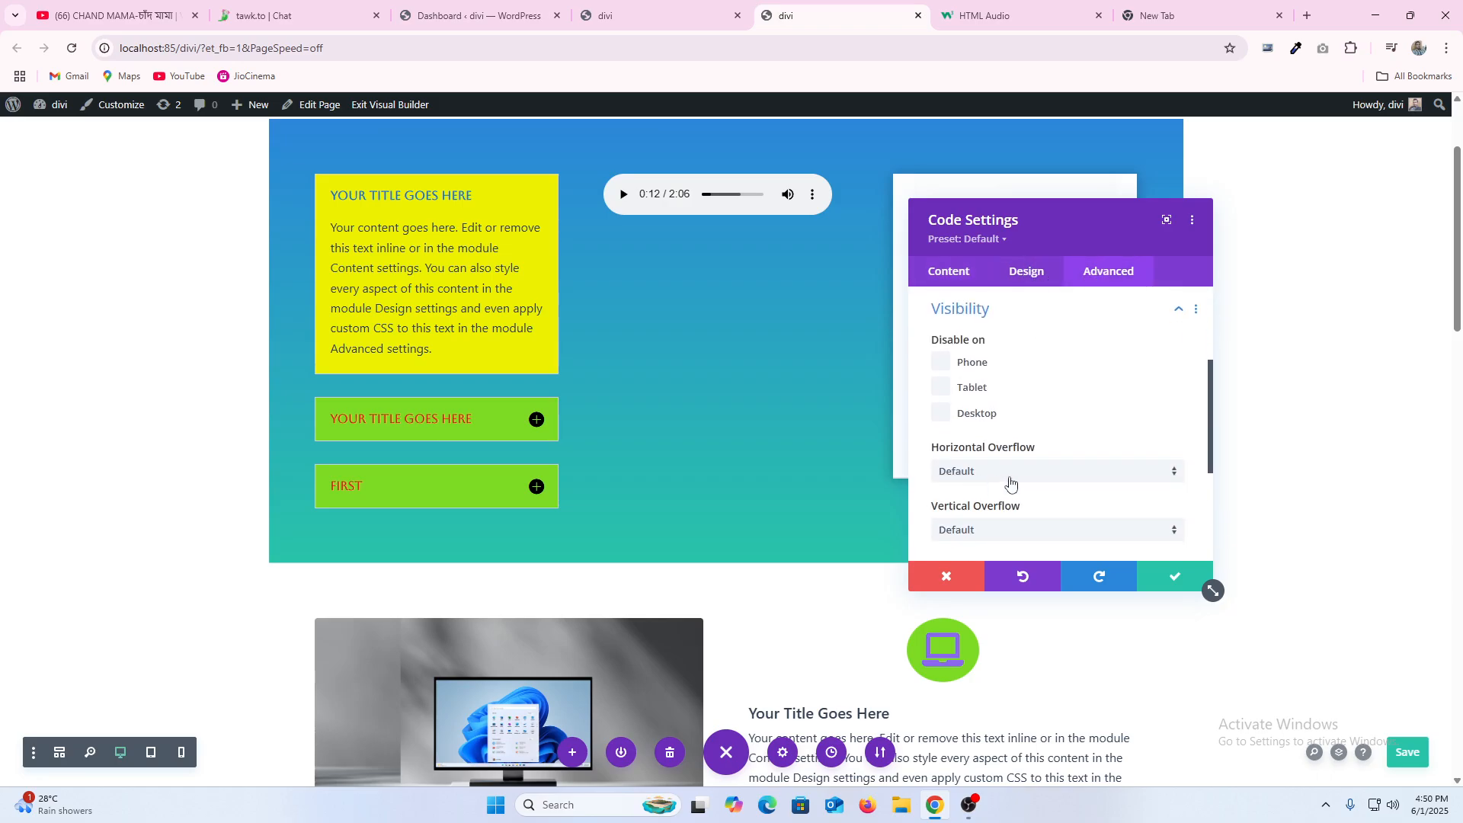
{"action": "left_click", "coordinate": [999, 484]}
{"action": "left_click", "coordinate": [999, 561]}
{"action": "scroll", "coordinate": [1010, 503], "scroll_direction": "down", "scroll_amount": 2}
{"action": "left_click", "coordinate": [989, 377]}
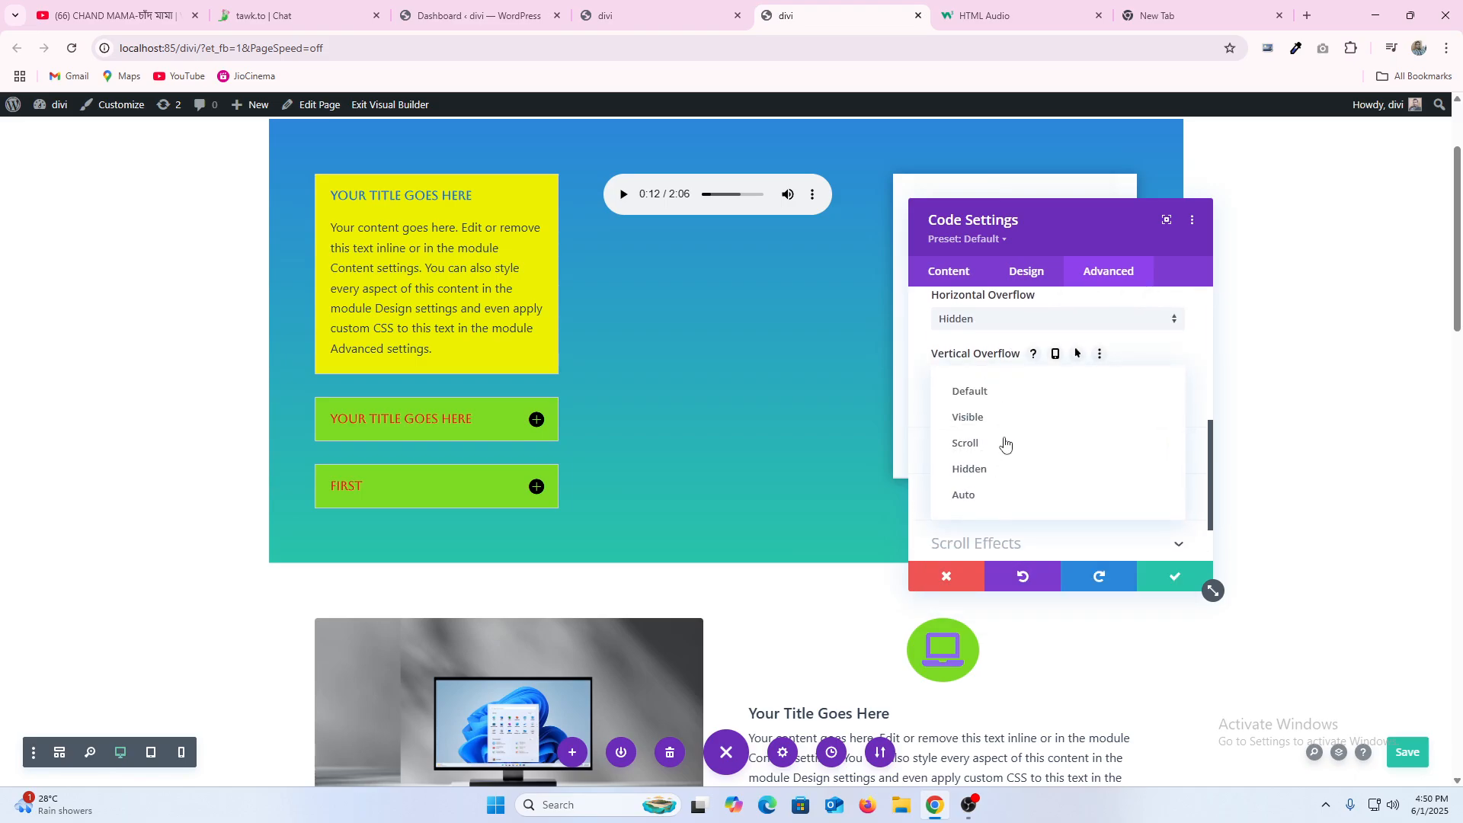
{"action": "left_click", "coordinate": [979, 469]}
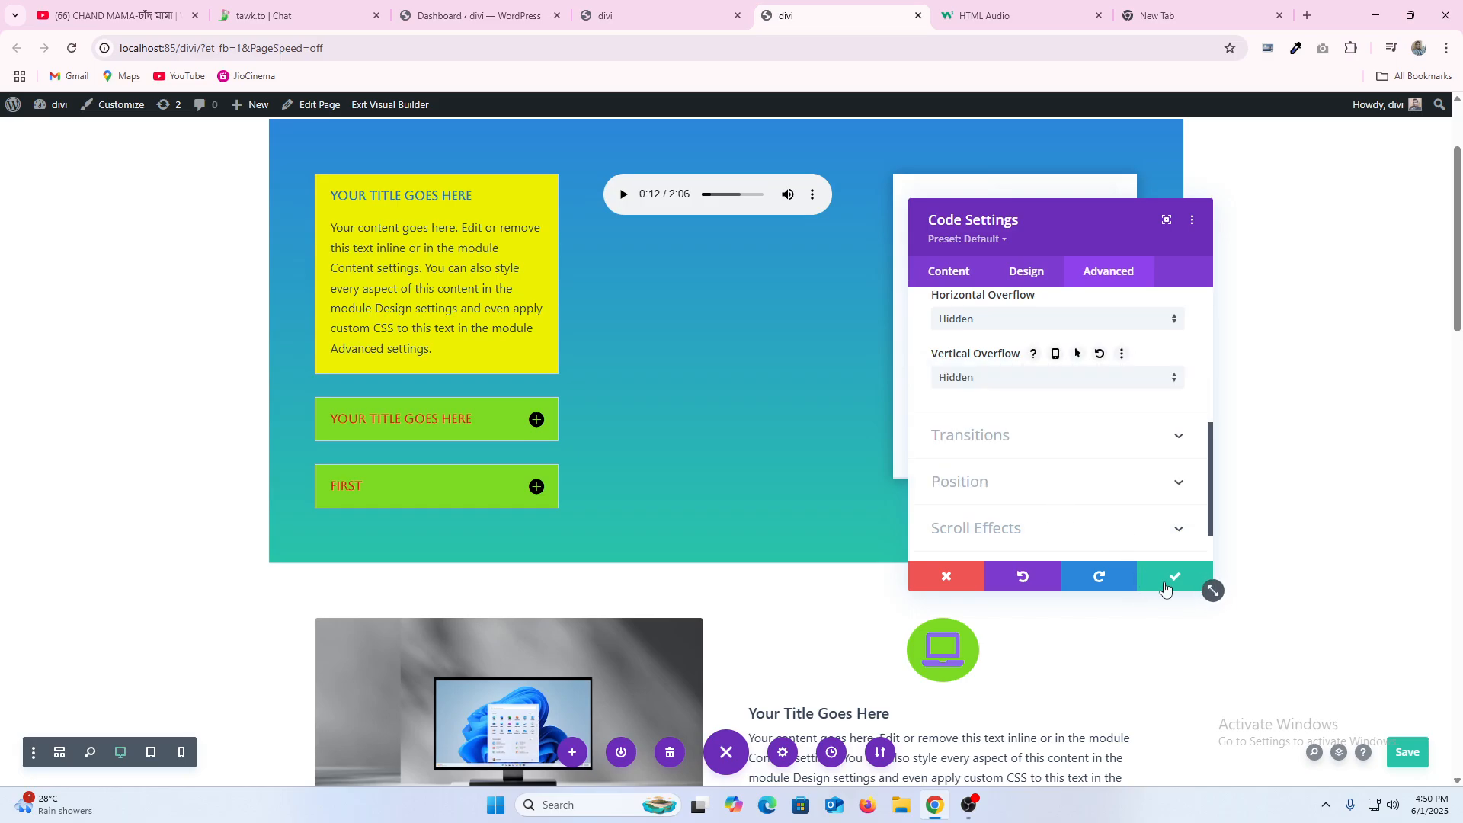
Step: Set the Code module's Width and Max Width to 47px in its sizing settings
{"action": "scroll", "coordinate": [1088, 470], "scroll_direction": "up", "scroll_amount": 1}
{"action": "left_click", "coordinate": [1027, 272]}
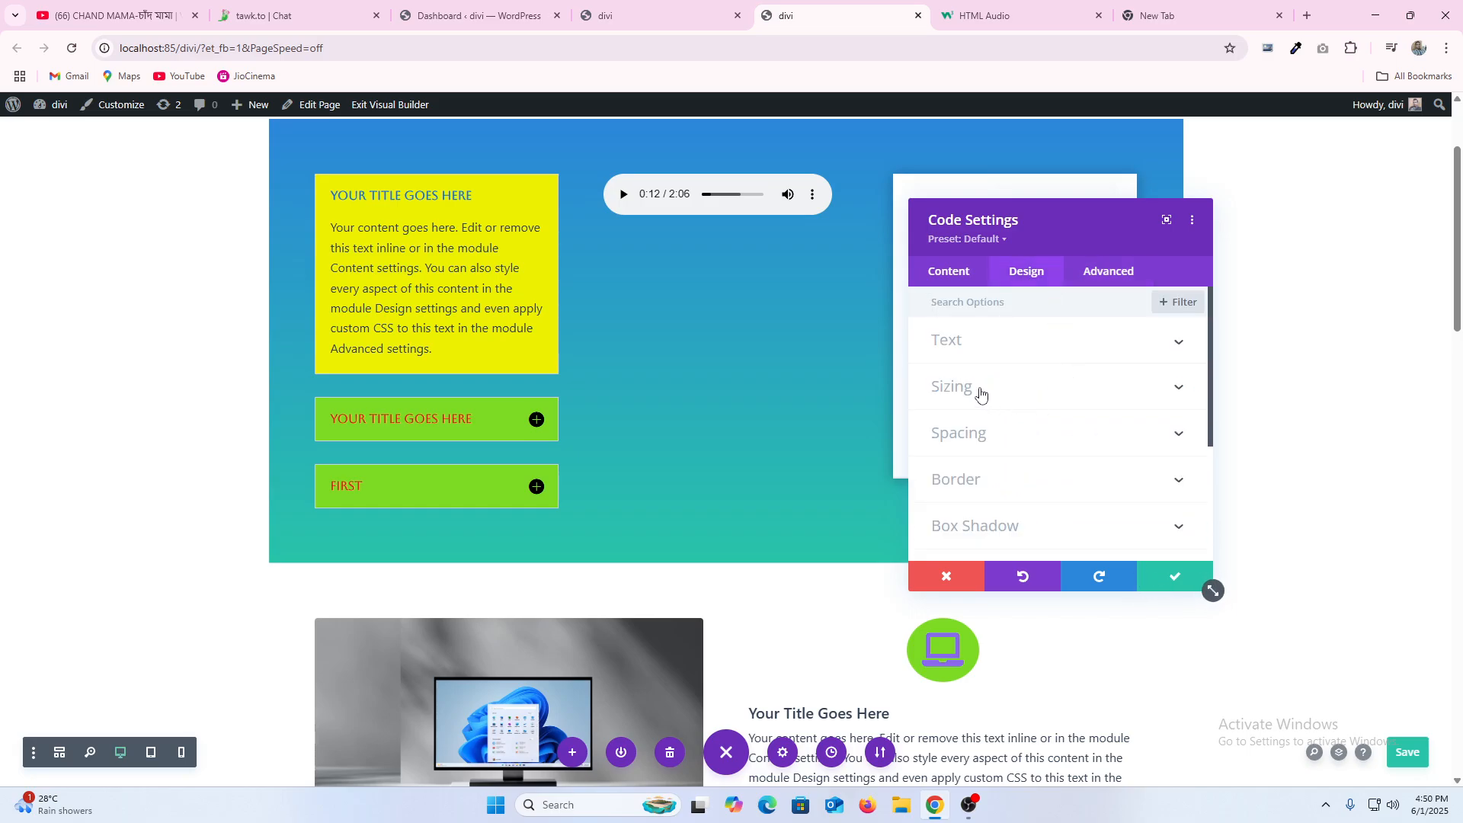
{"action": "left_click", "coordinate": [961, 388]}
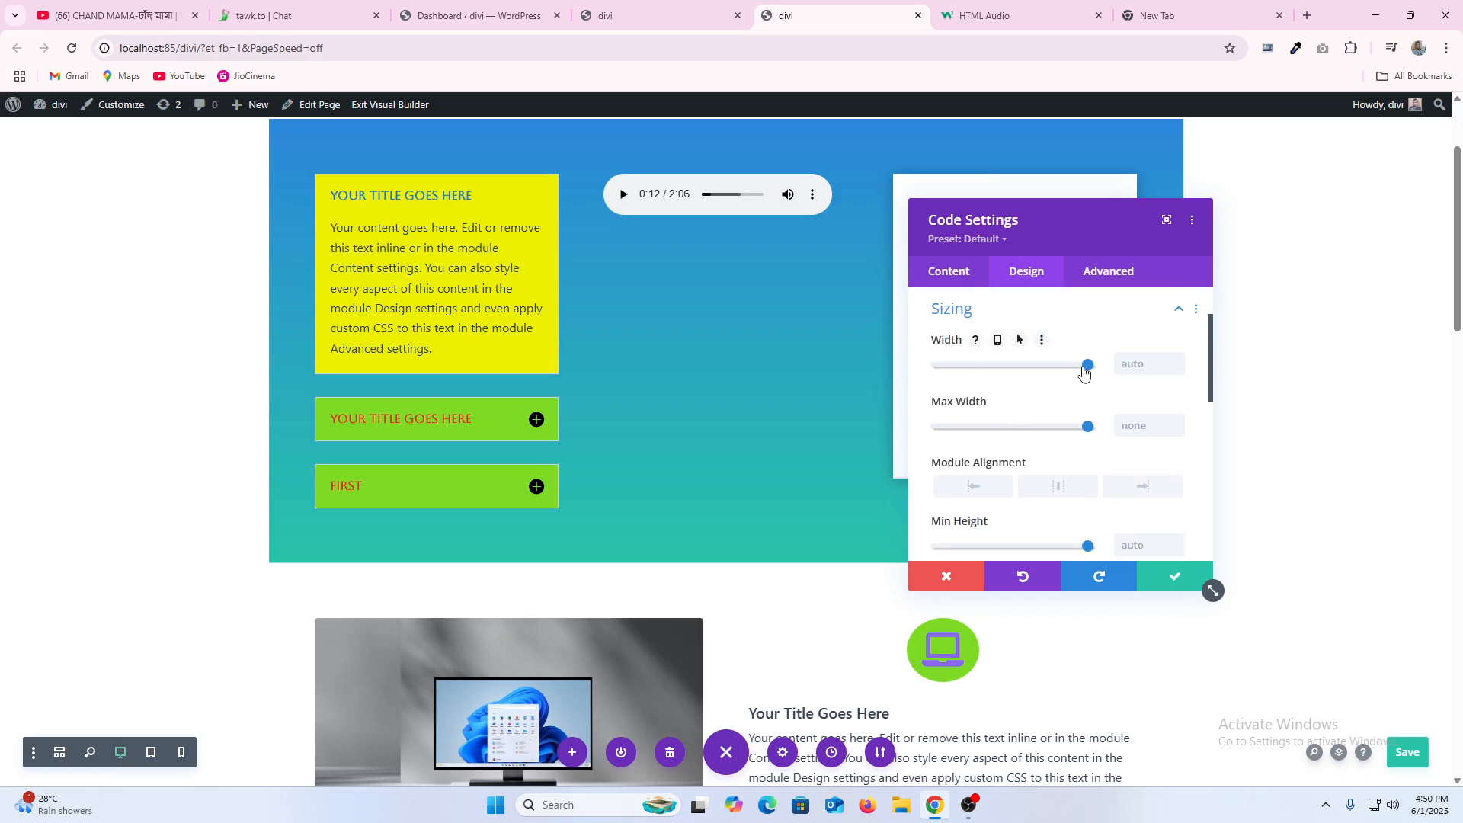
{"action": "left_click", "coordinate": [1135, 372]}
{"action": "type", "text": "47%p"}
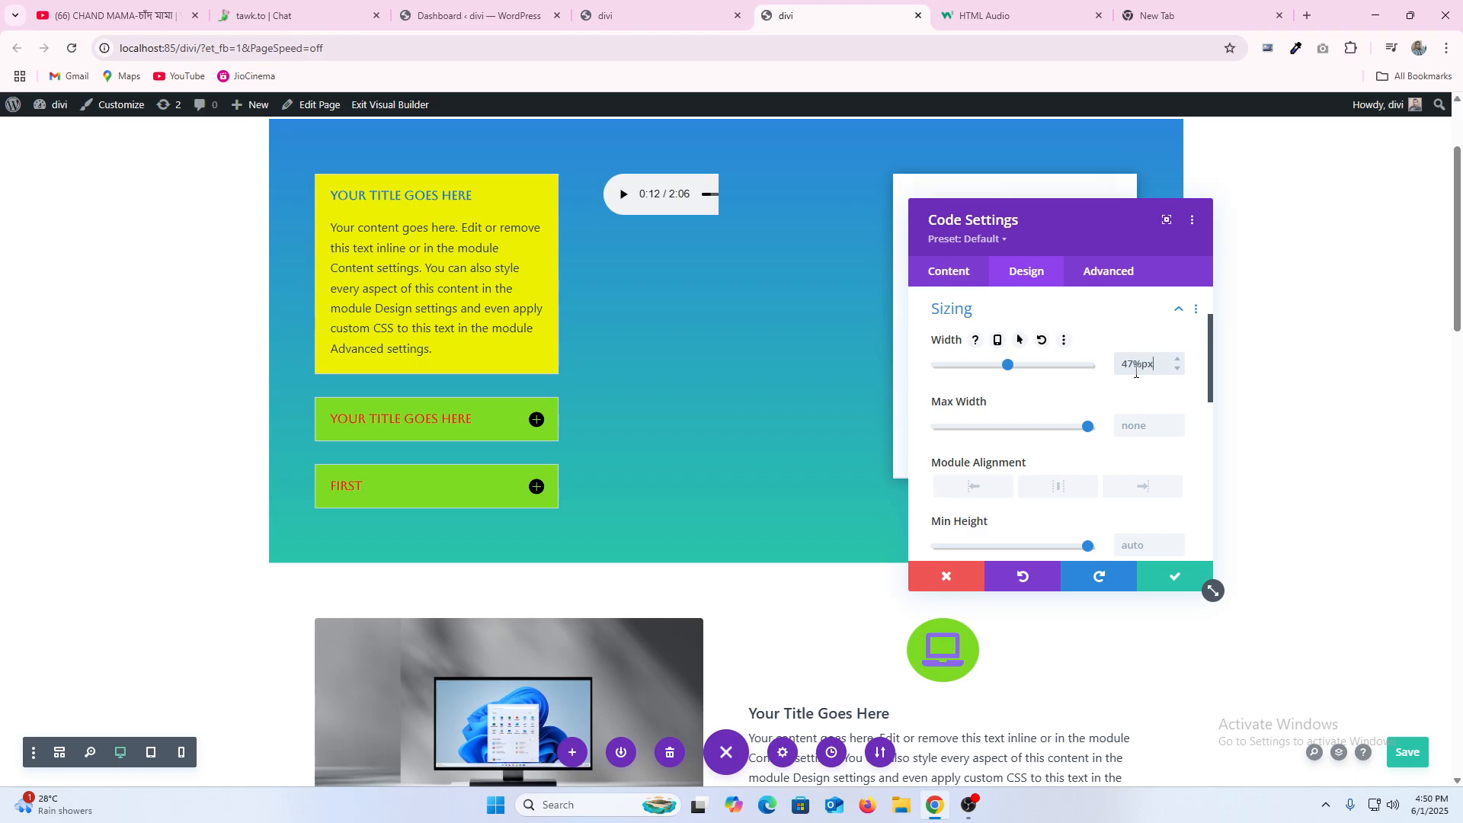
{"action": "left_click", "coordinate": [1137, 425]}
{"action": "type", "text": "47%p"}
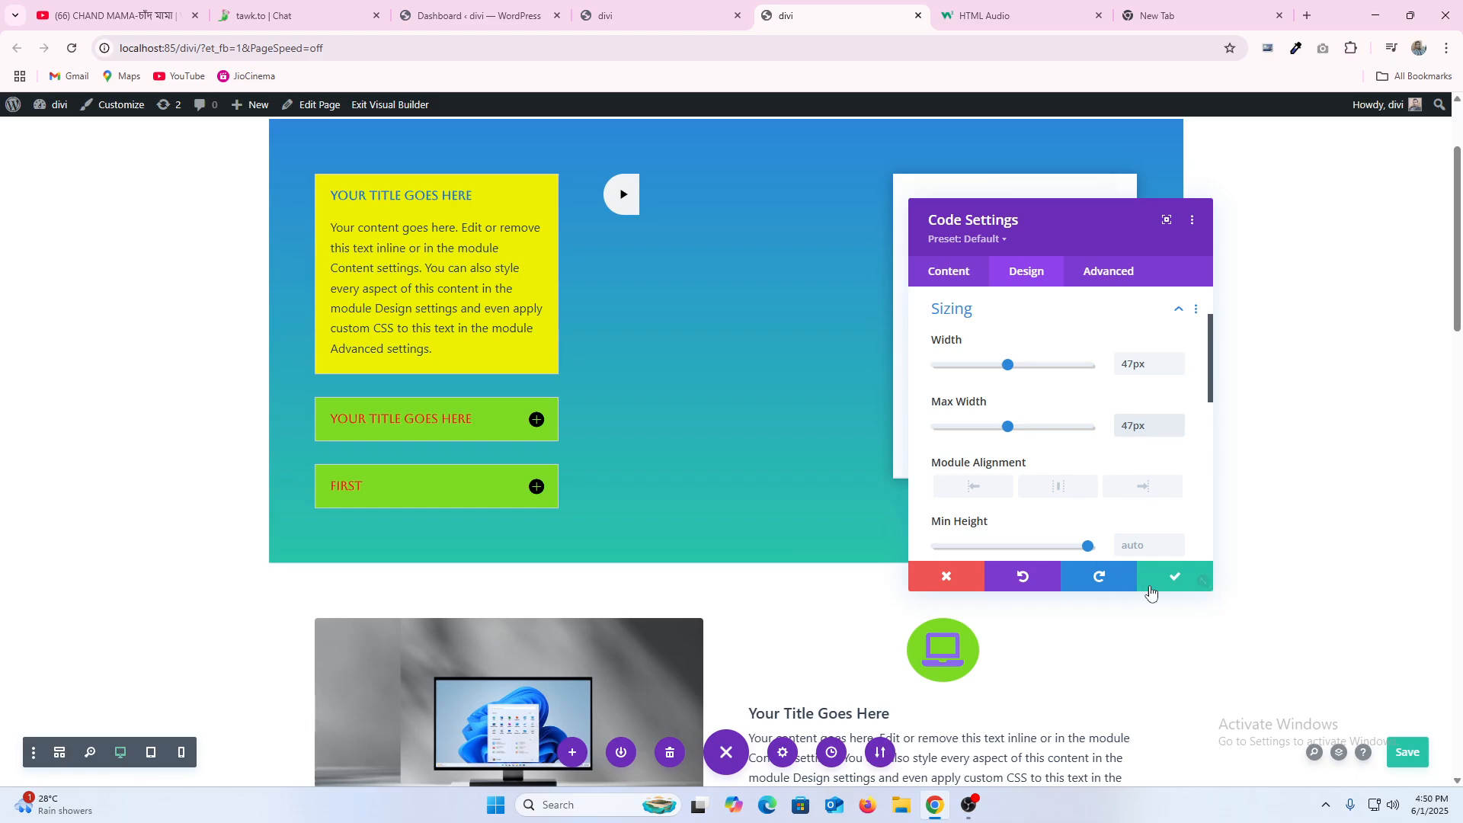
Step: Set the Code module's Position to Fixed and place it at the middle of the page's left edge
{"action": "scroll", "coordinate": [1084, 491], "scroll_direction": "down", "scroll_amount": 3}
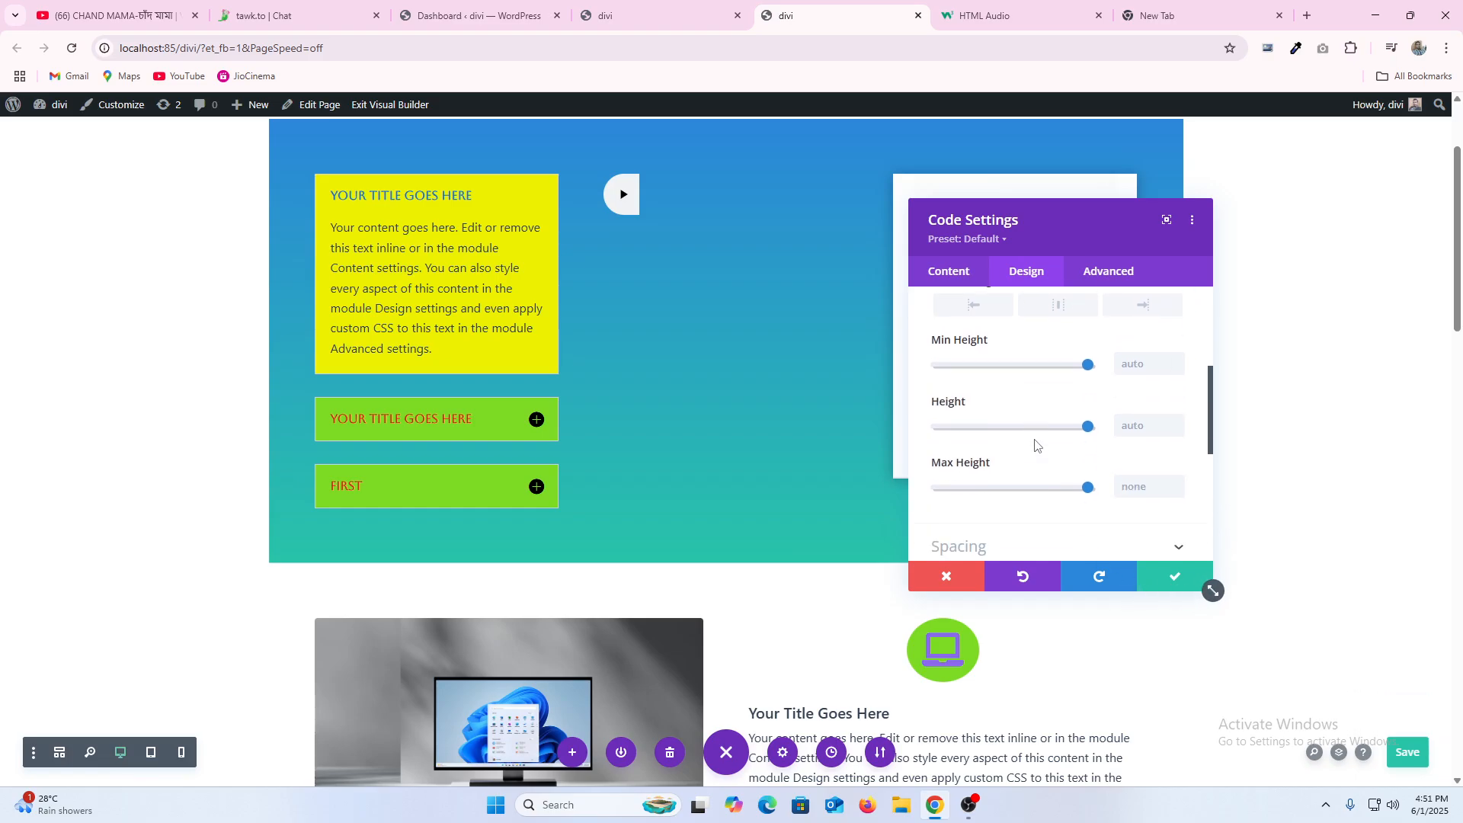
{"action": "scroll", "coordinate": [1037, 446], "scroll_direction": "up", "scroll_amount": 4}
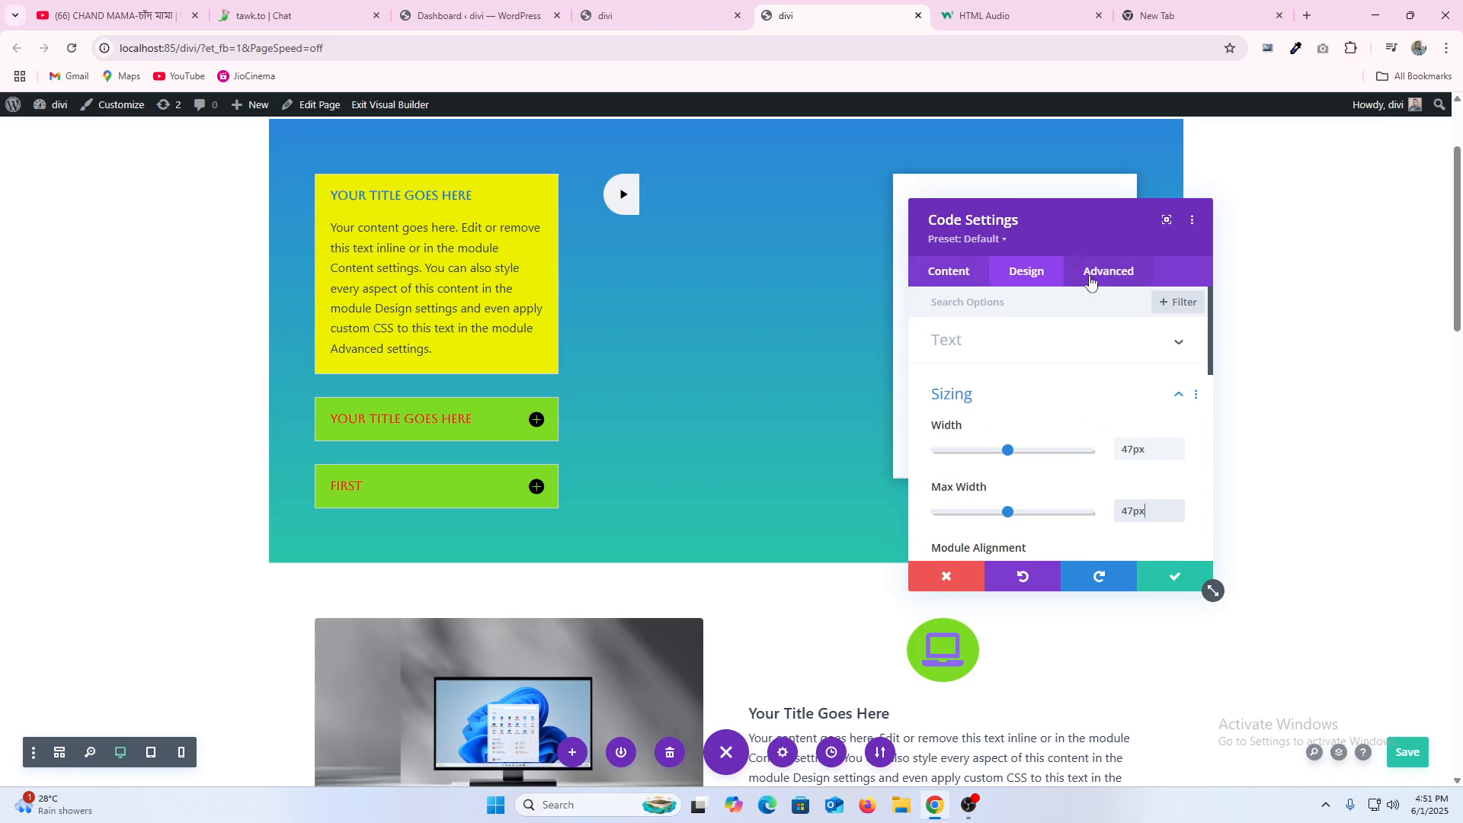
{"action": "scroll", "coordinate": [1036, 393], "scroll_direction": "down", "scroll_amount": 5}
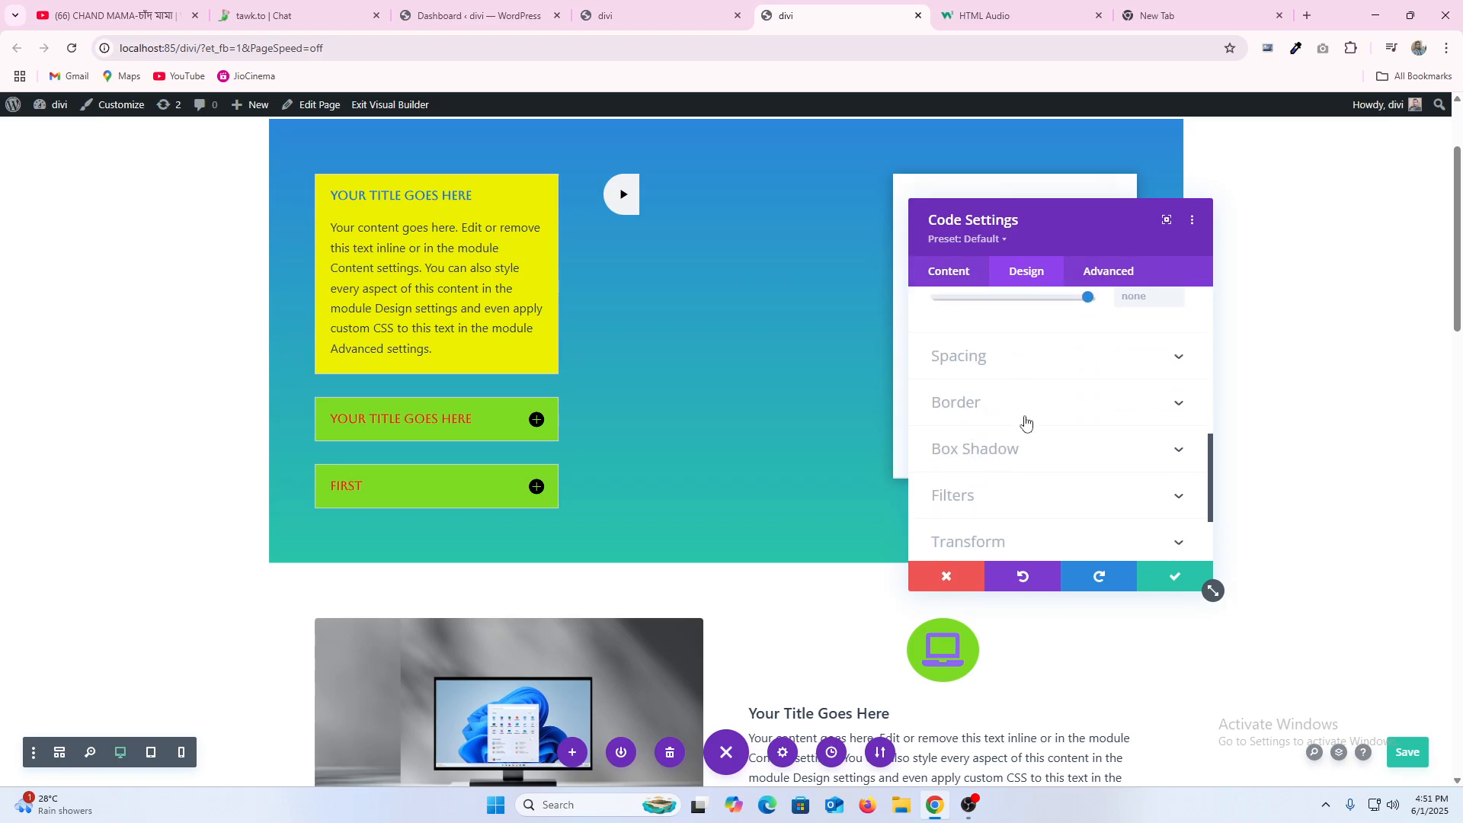
{"action": "scroll", "coordinate": [988, 514], "scroll_direction": "down", "scroll_amount": 3}
{"action": "scroll", "coordinate": [1014, 457], "scroll_direction": "up", "scroll_amount": 2}
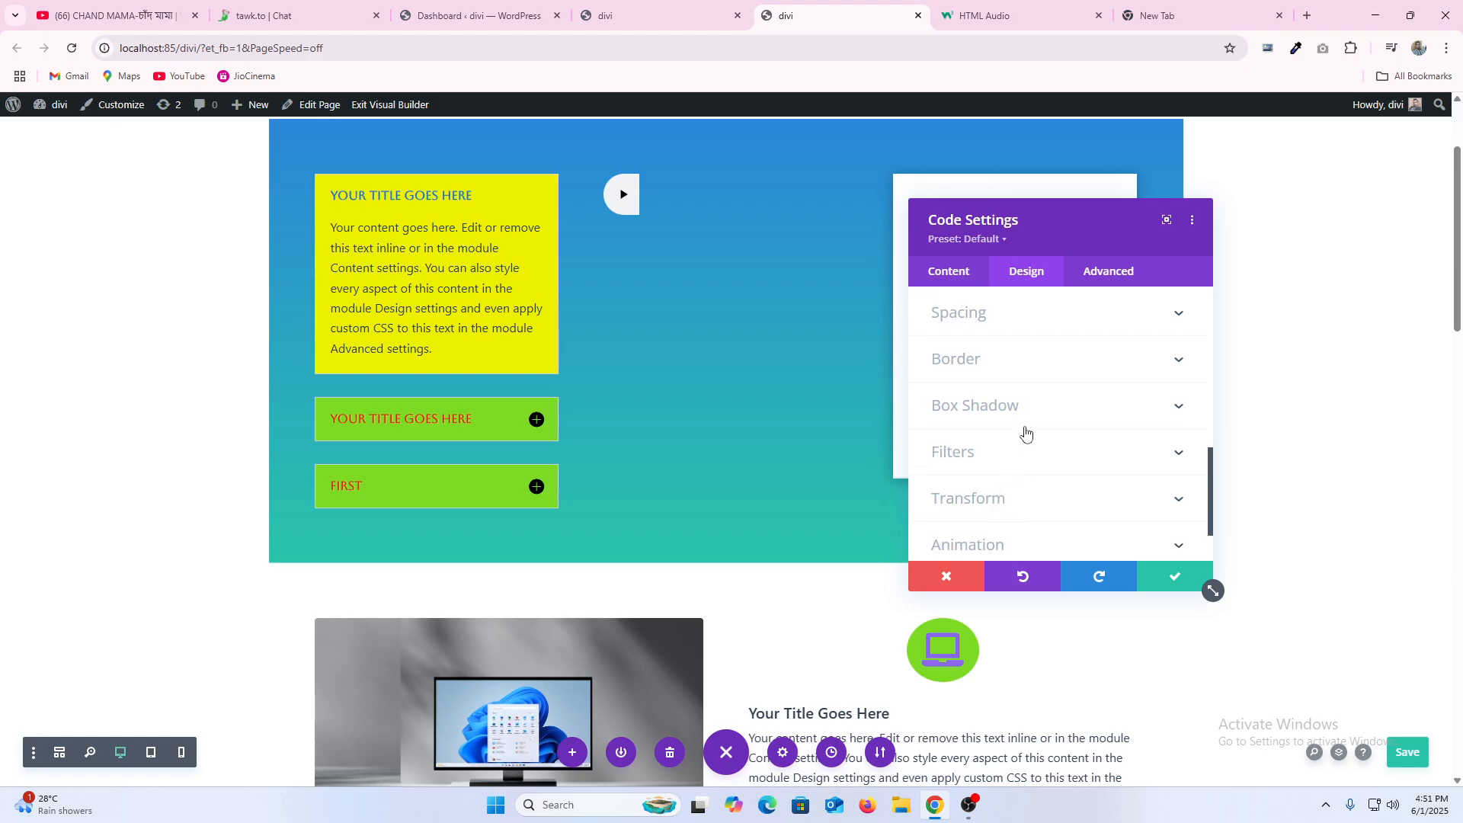
{"action": "left_click", "coordinate": [1117, 272]}
{"action": "scroll", "coordinate": [1033, 458], "scroll_direction": "down", "scroll_amount": 1}
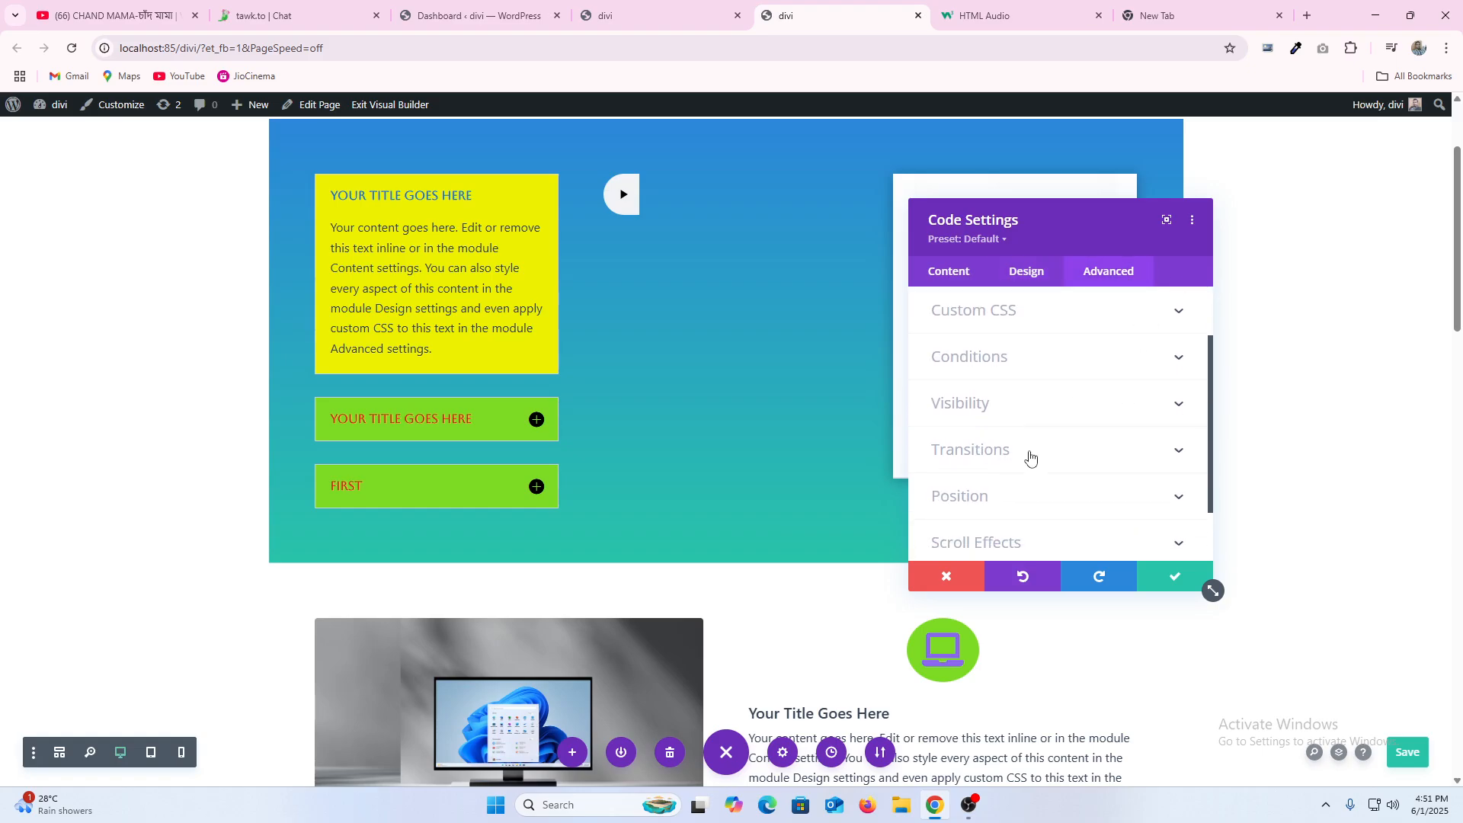
{"action": "left_click", "coordinate": [957, 496]}
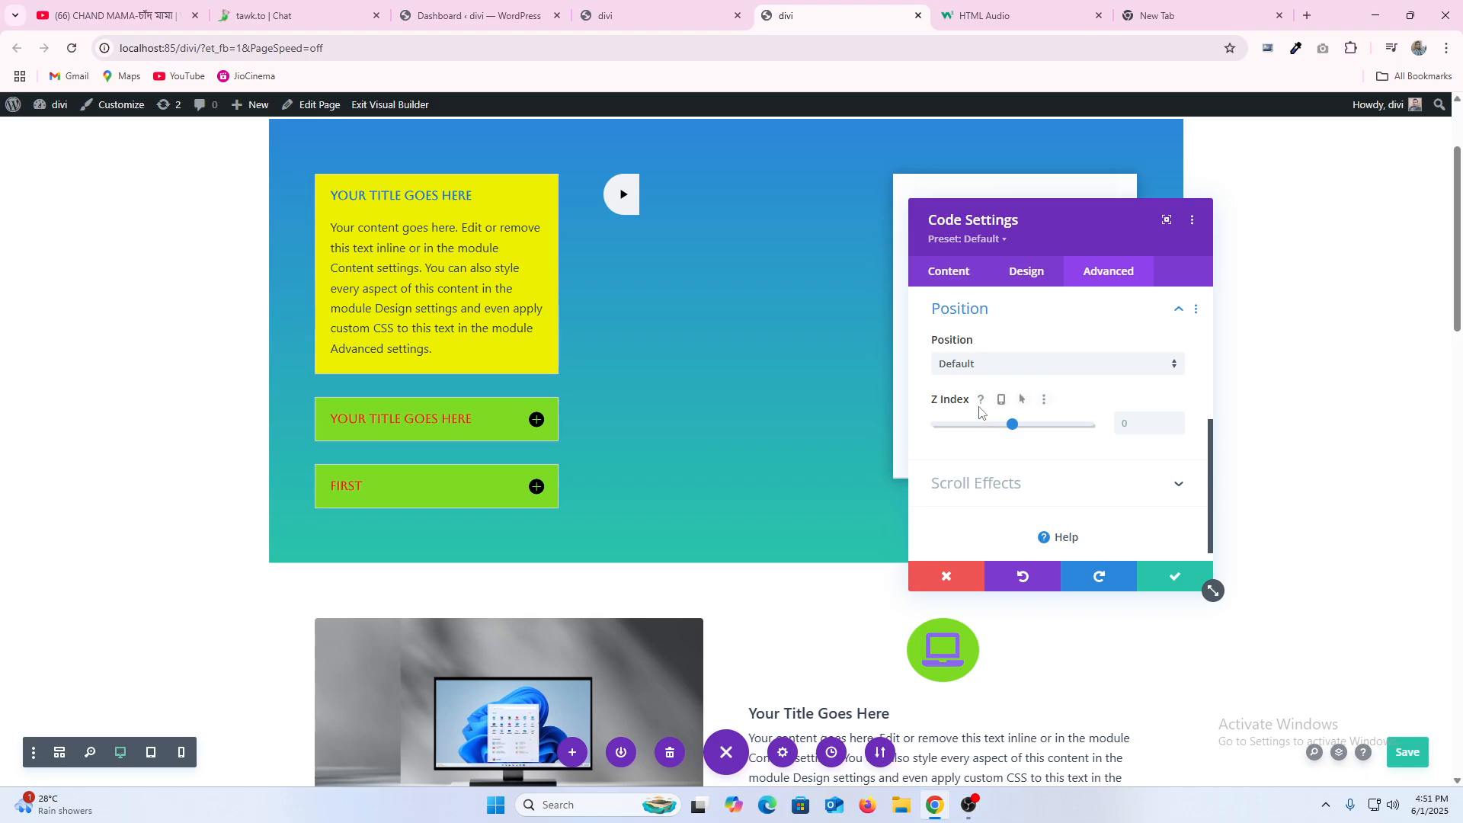
{"action": "left_click", "coordinate": [1000, 366]}
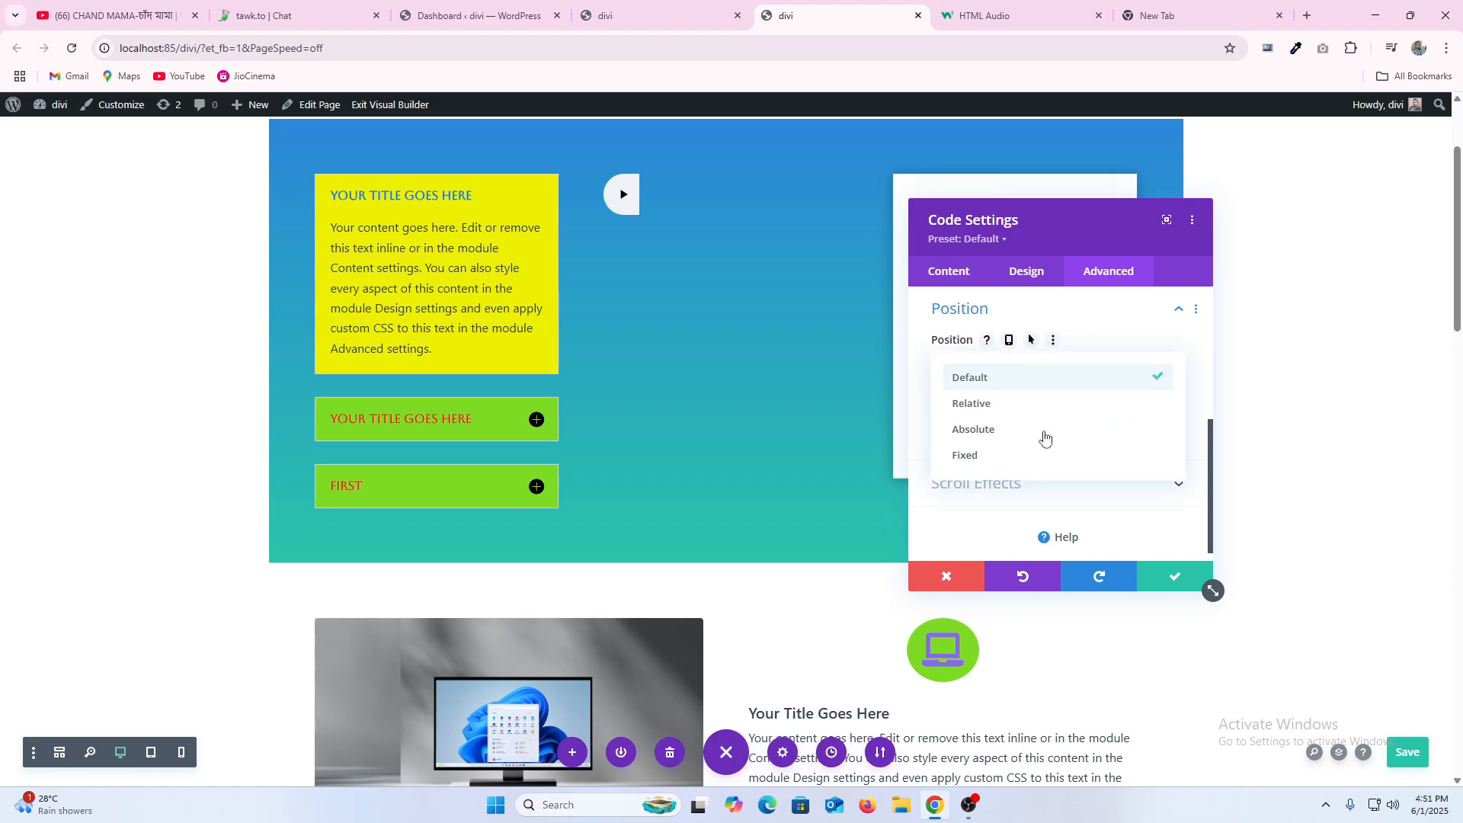
{"action": "left_click", "coordinate": [980, 456]}
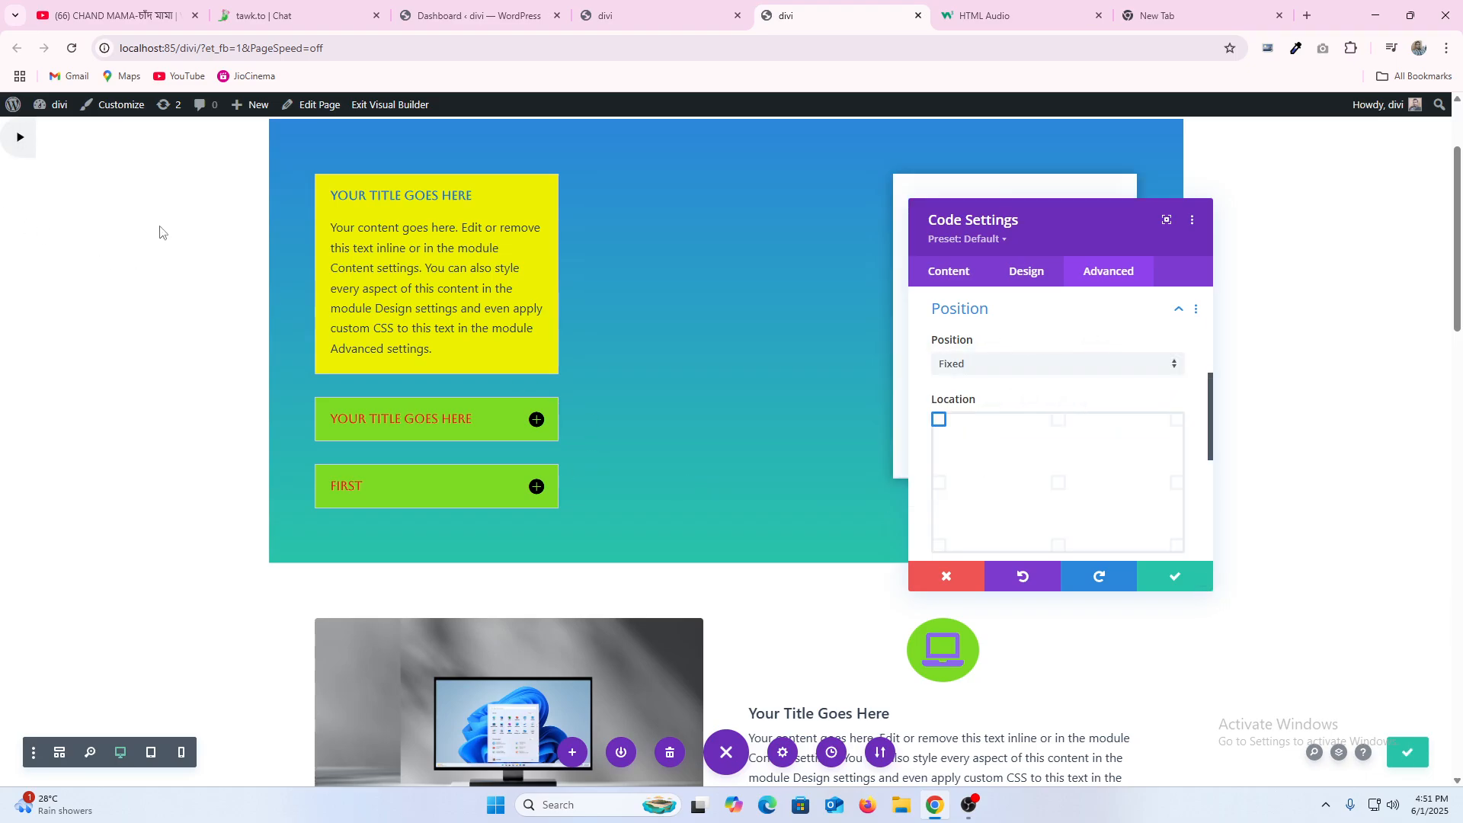
{"action": "left_click", "coordinate": [939, 482]}
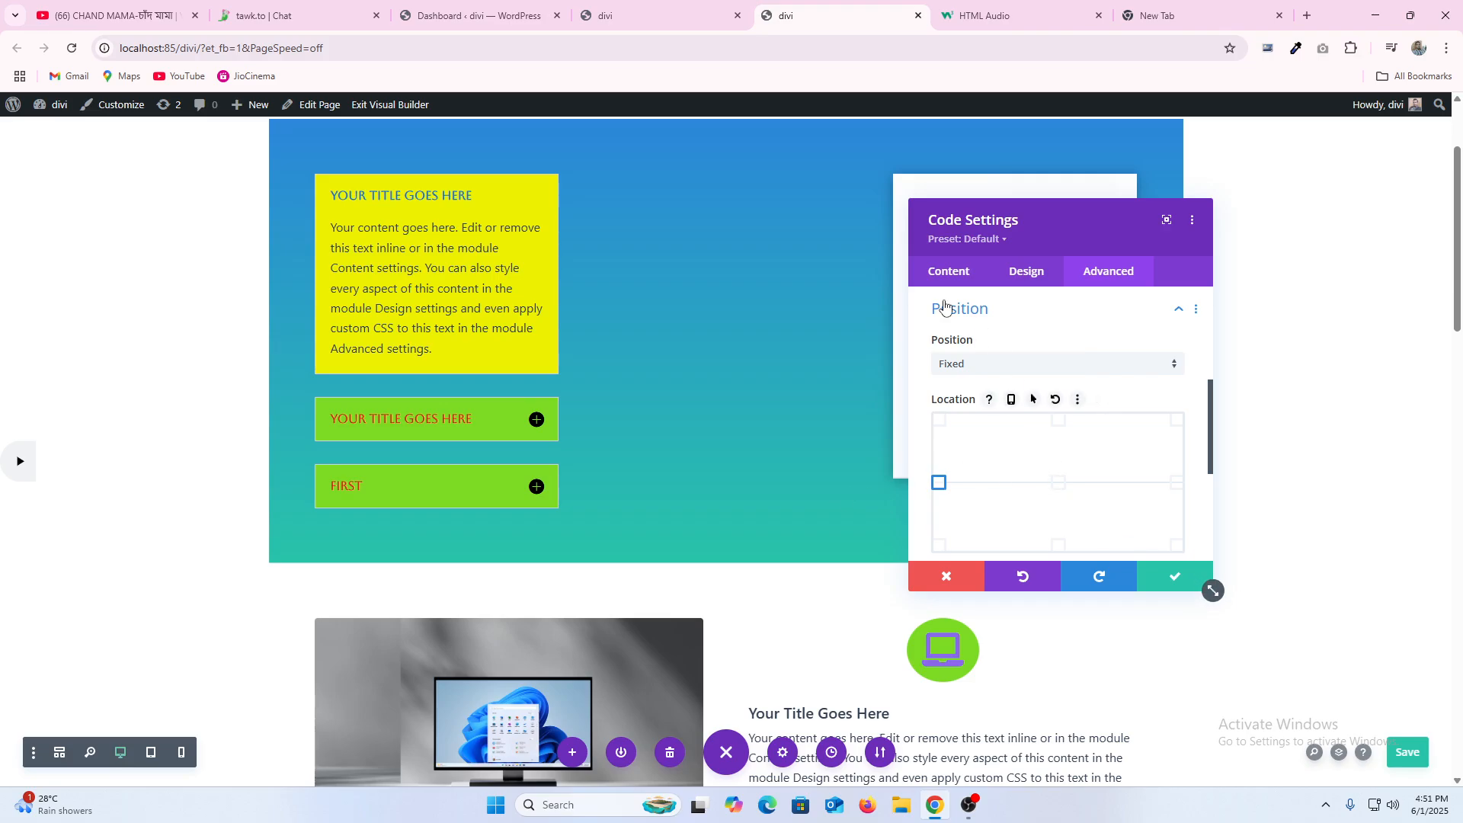
Step: Give the Code module a light grey background color, #f4f4f4
{"action": "left_click", "coordinate": [946, 276]}
{"action": "left_click", "coordinate": [1014, 435]}
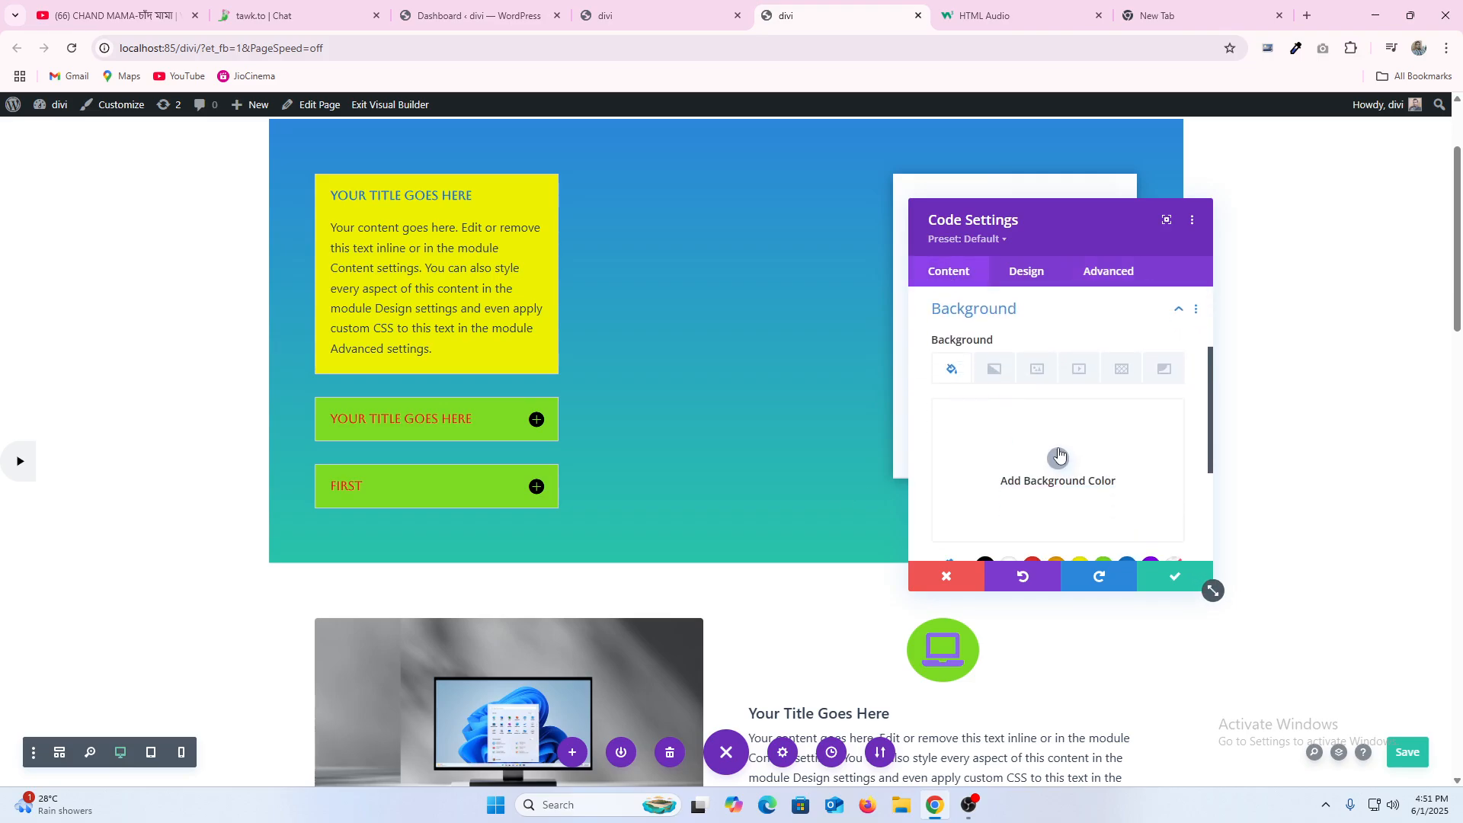
{"action": "left_click", "coordinate": [1021, 460]}
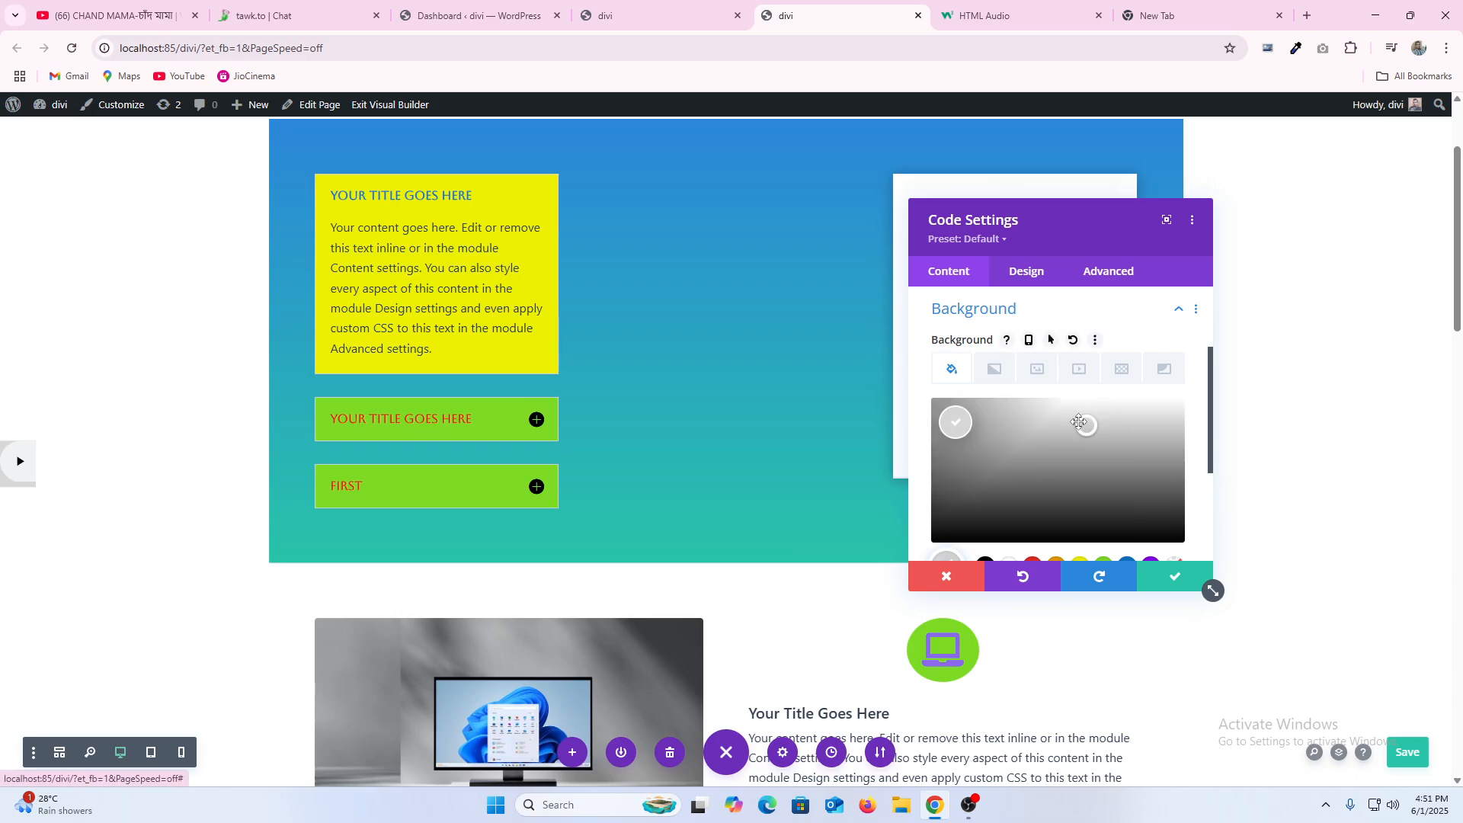
{"action": "left_click", "coordinate": [1101, 410]}
{"action": "left_click_drag", "start_coordinate": [1106, 409], "coordinate": [1115, 404]}
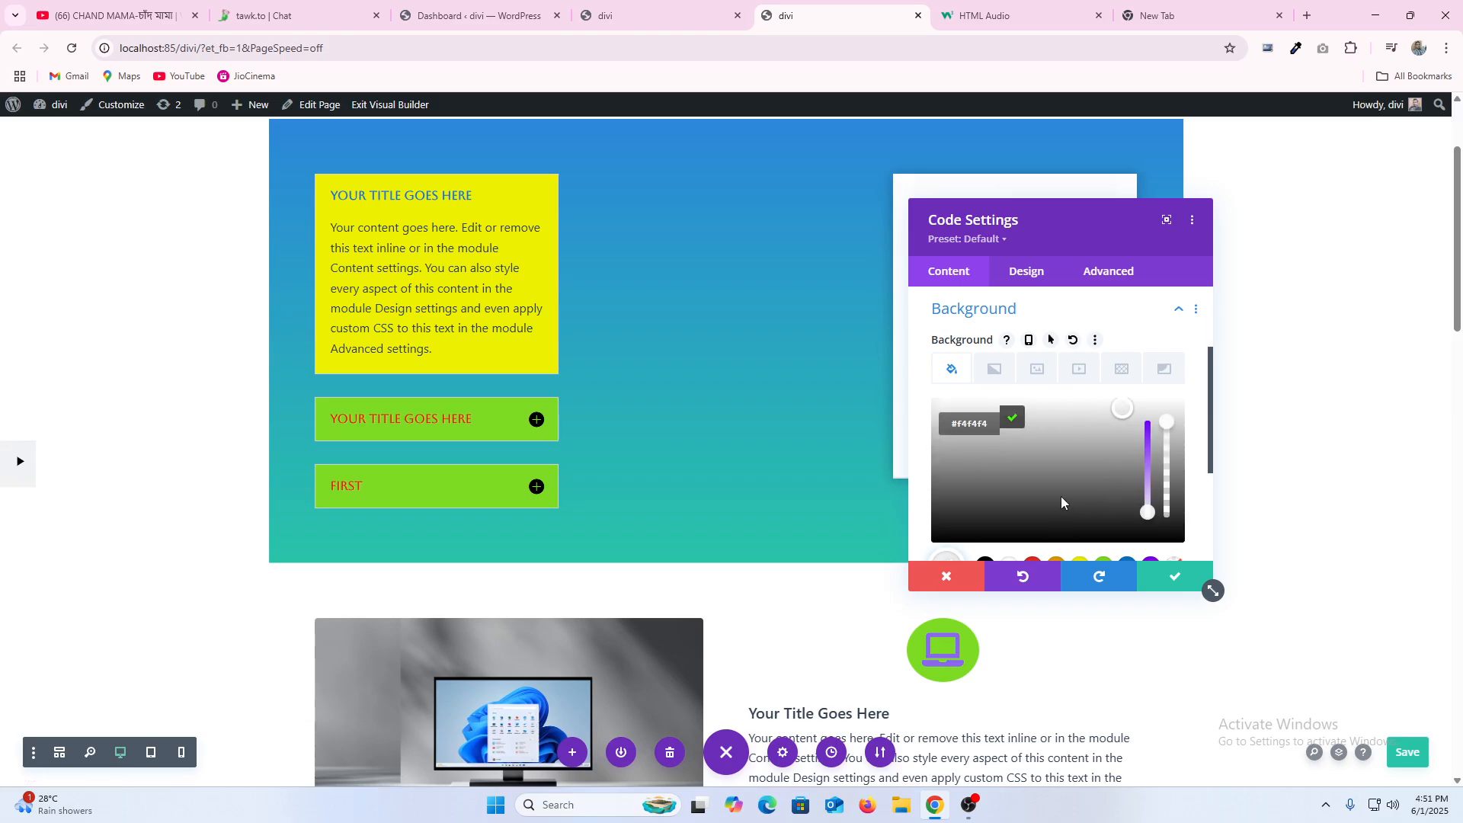
{"action": "scroll", "coordinate": [1060, 496], "scroll_direction": "down", "scroll_amount": 2}
{"action": "scroll", "coordinate": [1052, 427], "scroll_direction": "up", "scroll_amount": 1}
Step: Set all of the Code module's rounded corners to 10px, then save the module and the Home page
{"action": "left_click", "coordinate": [1027, 273]}
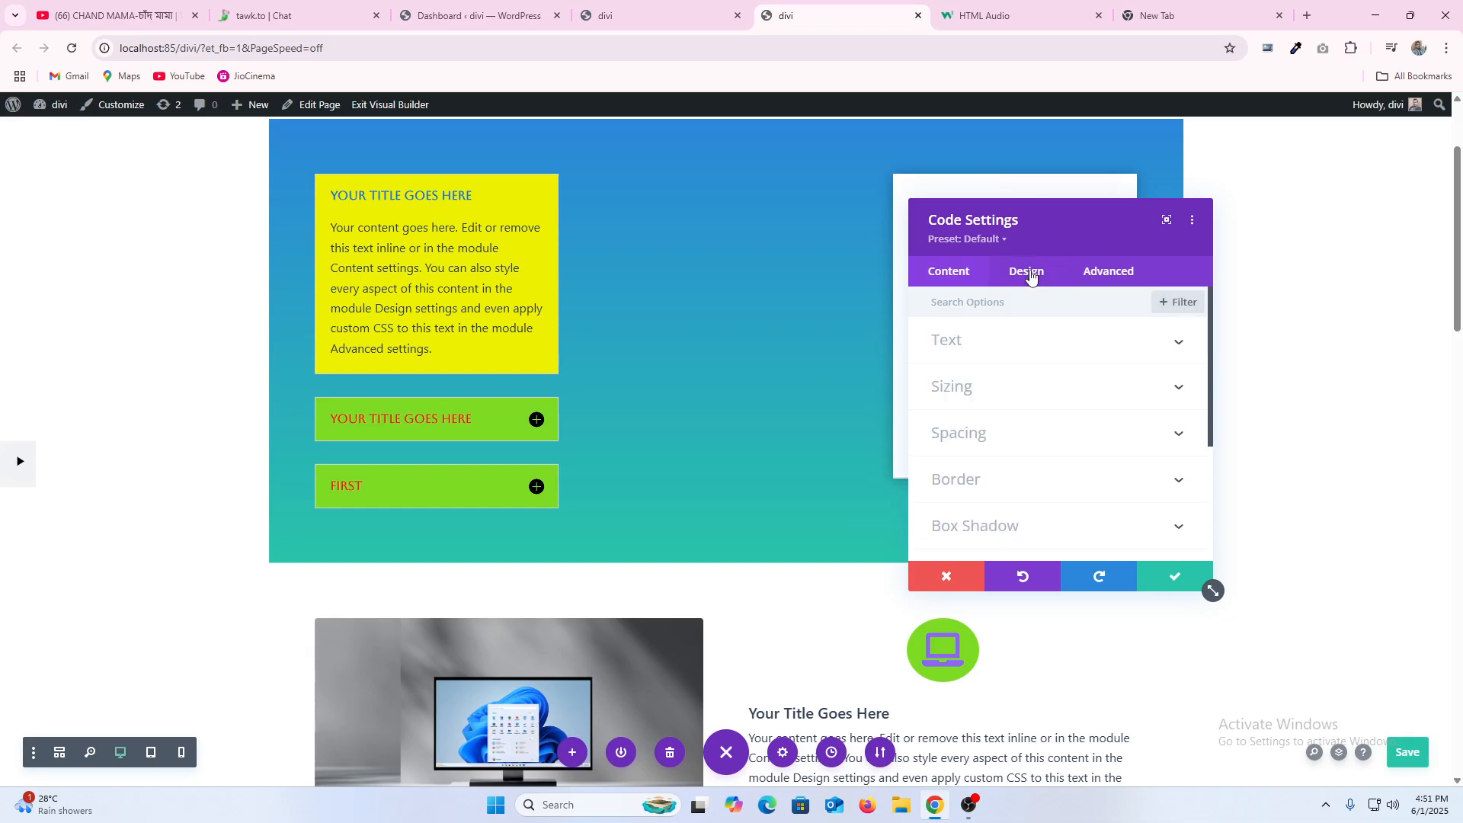
{"action": "scroll", "coordinate": [1020, 457], "scroll_direction": "down", "scroll_amount": 1}
{"action": "left_click", "coordinate": [949, 407]}
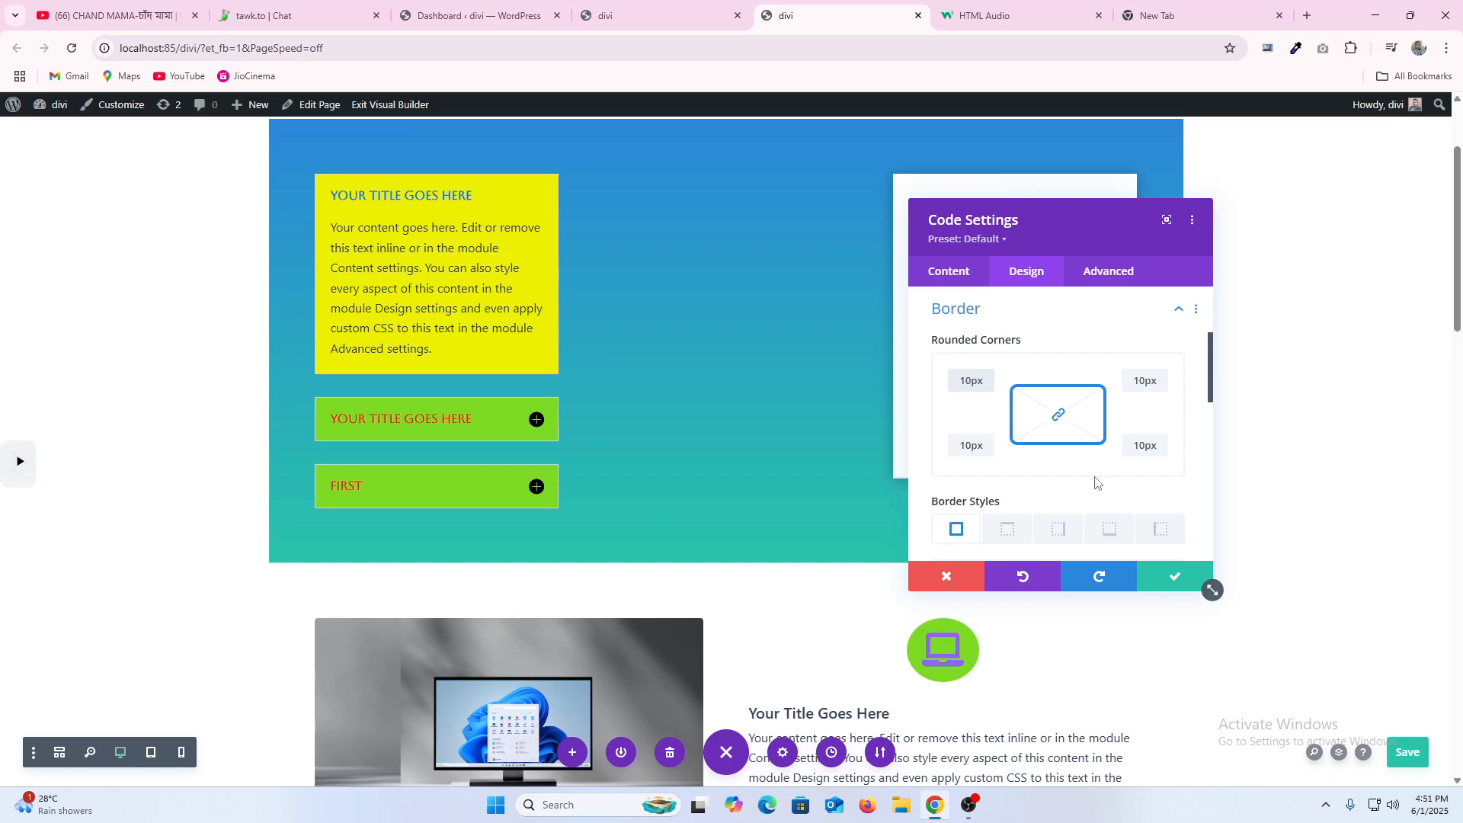
{"action": "left_click", "coordinate": [1173, 576]}
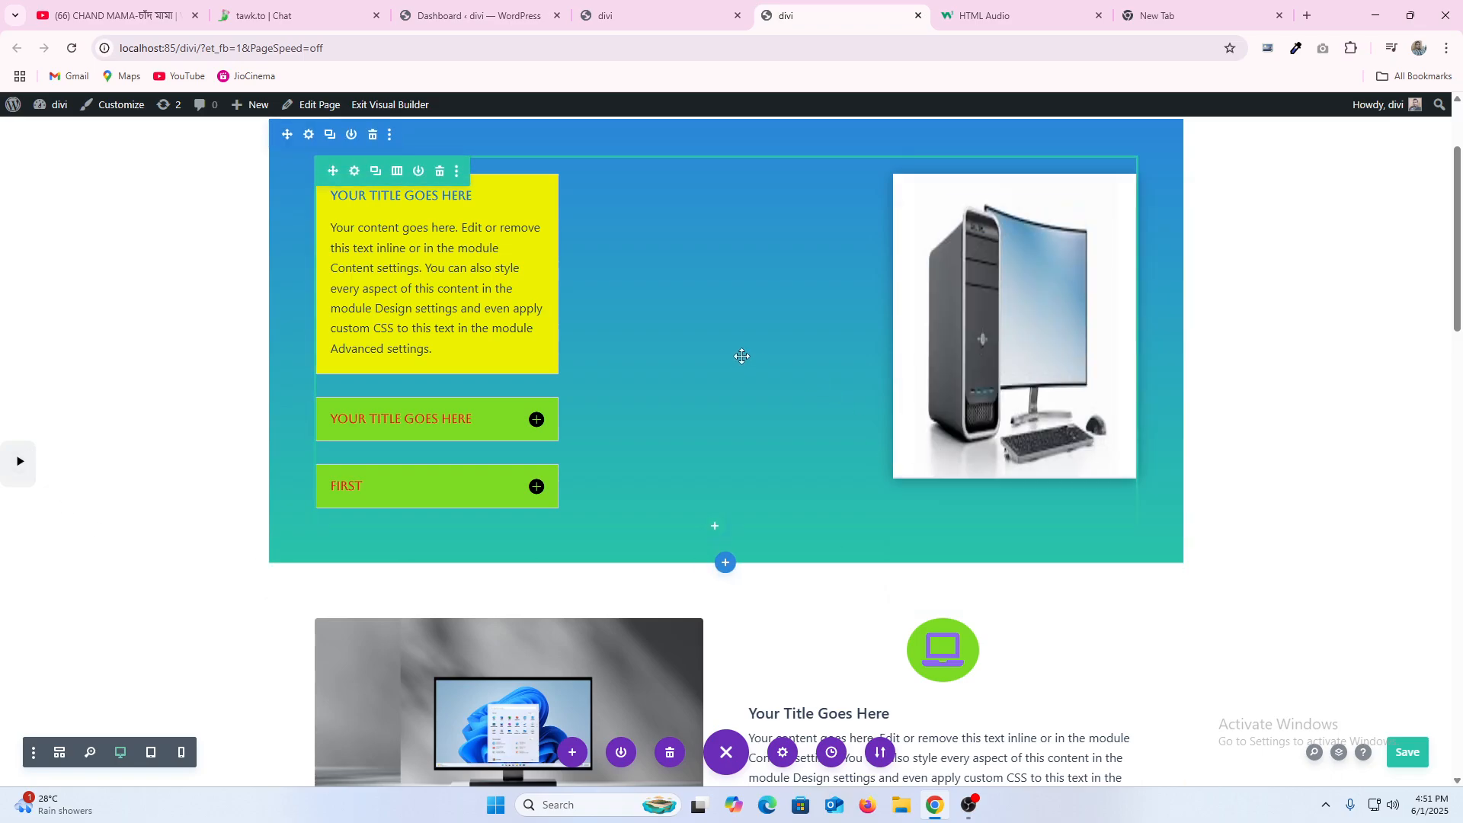
{"action": "scroll", "coordinate": [754, 351], "scroll_direction": "up", "scroll_amount": 2}
{"action": "left_click", "coordinate": [1408, 764]}
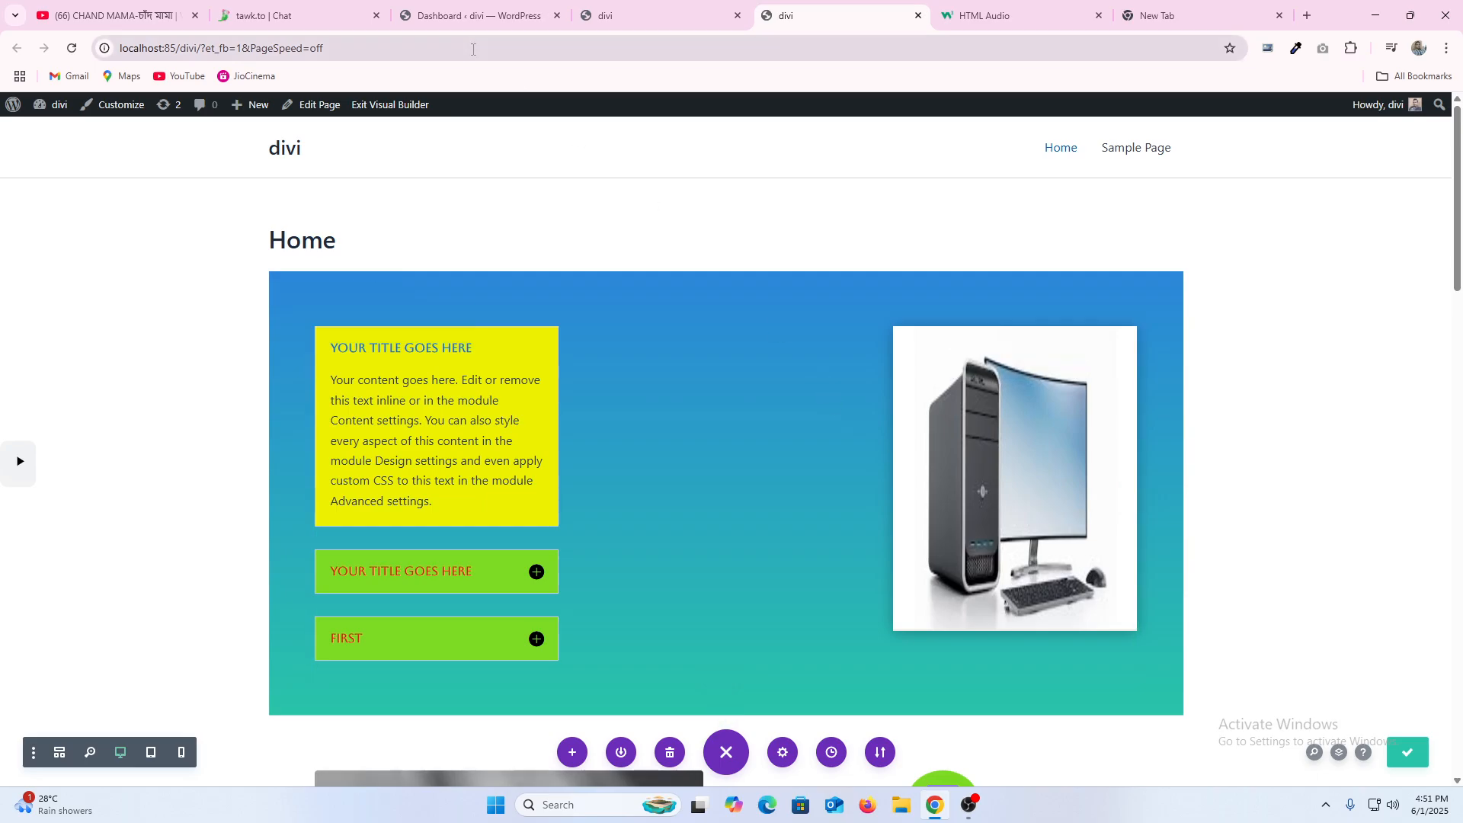
Step: Close the old live preview and open the live site in a new tab from the WordPress dashboard
{"action": "left_click", "coordinate": [738, 15]}
{"action": "left_click", "coordinate": [457, 15]}
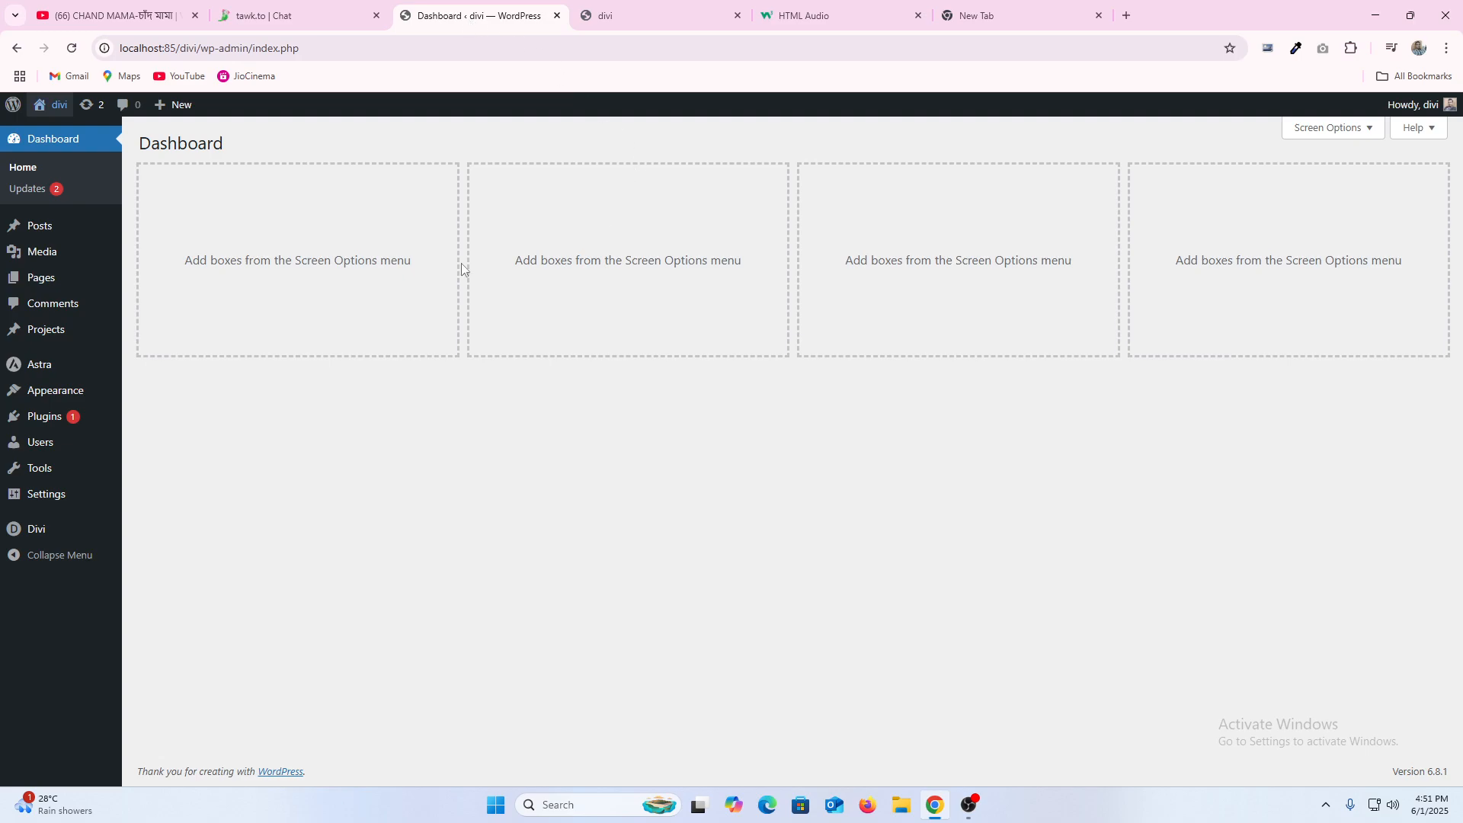
{"action": "right_click", "coordinate": [55, 117]}
{"action": "left_click", "coordinate": [137, 123]}
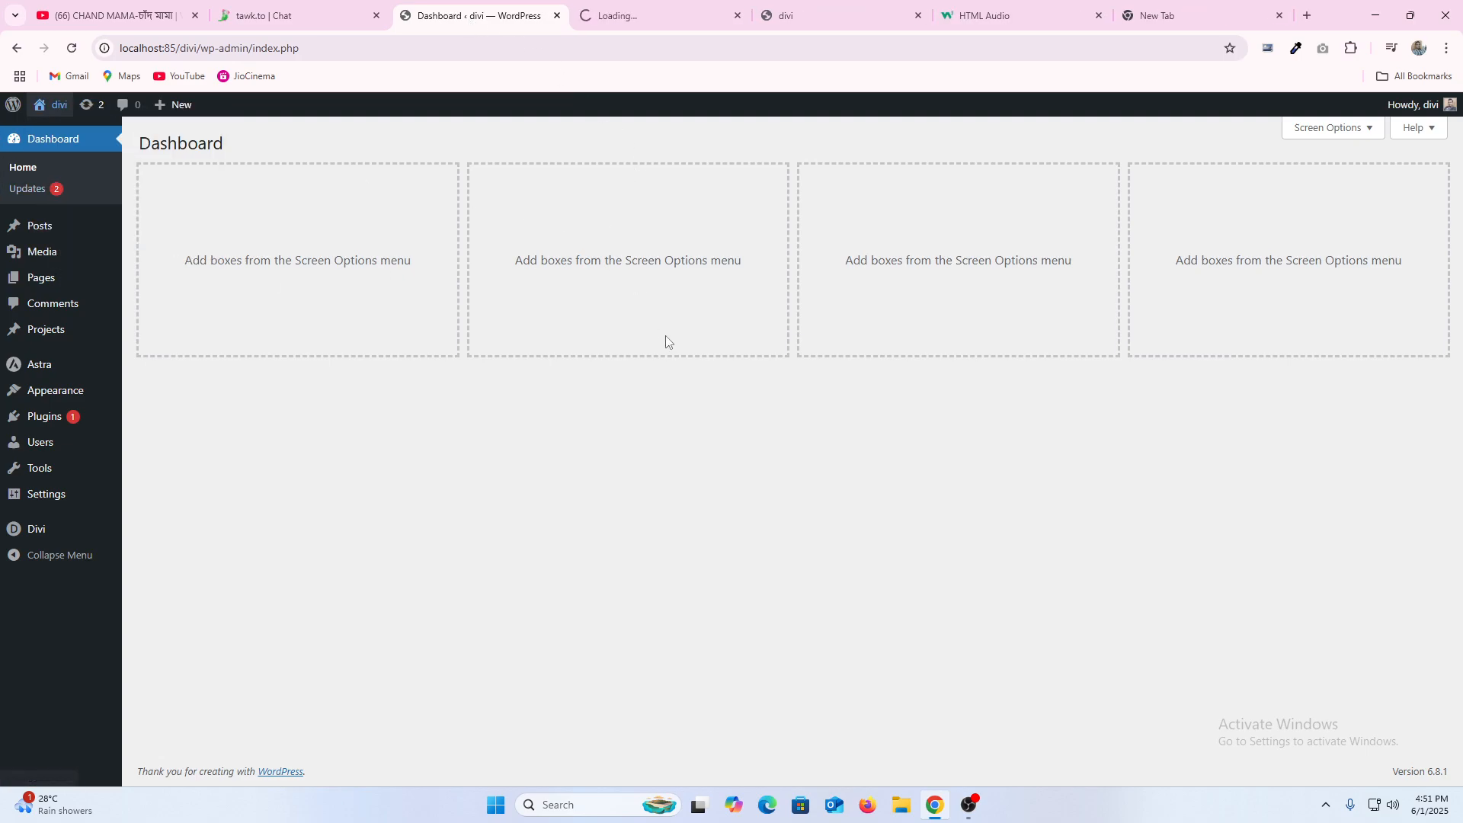
{"action": "left_click", "coordinate": [640, 16]}
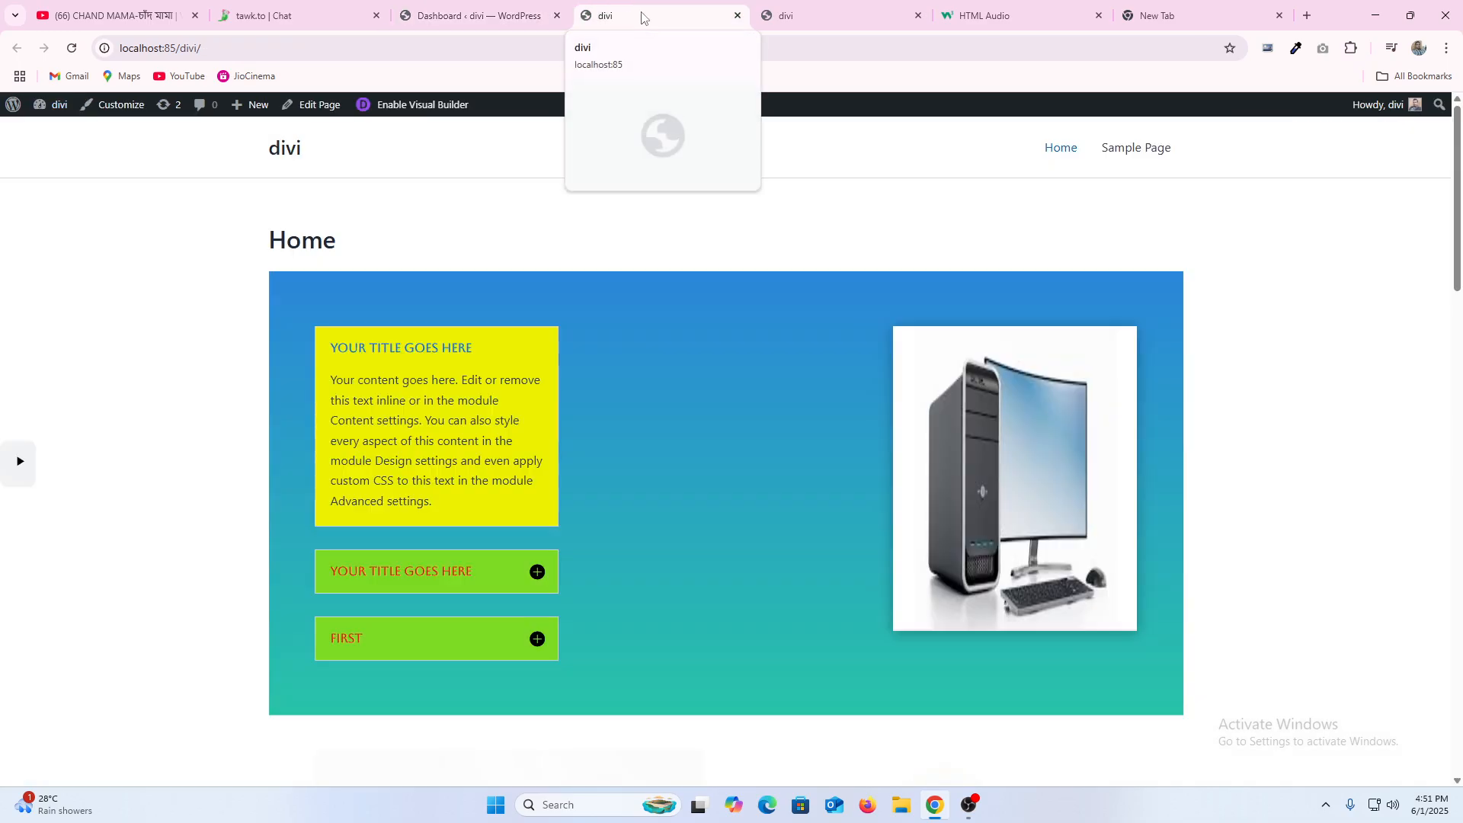
Step: Check the fixed play/pause button while browsing the whole live Home page, then reload the page to retest autoplay
{"action": "scroll", "coordinate": [497, 408], "scroll_direction": "down", "scroll_amount": 3}
{"action": "scroll", "coordinate": [497, 413], "scroll_direction": "up", "scroll_amount": 3}
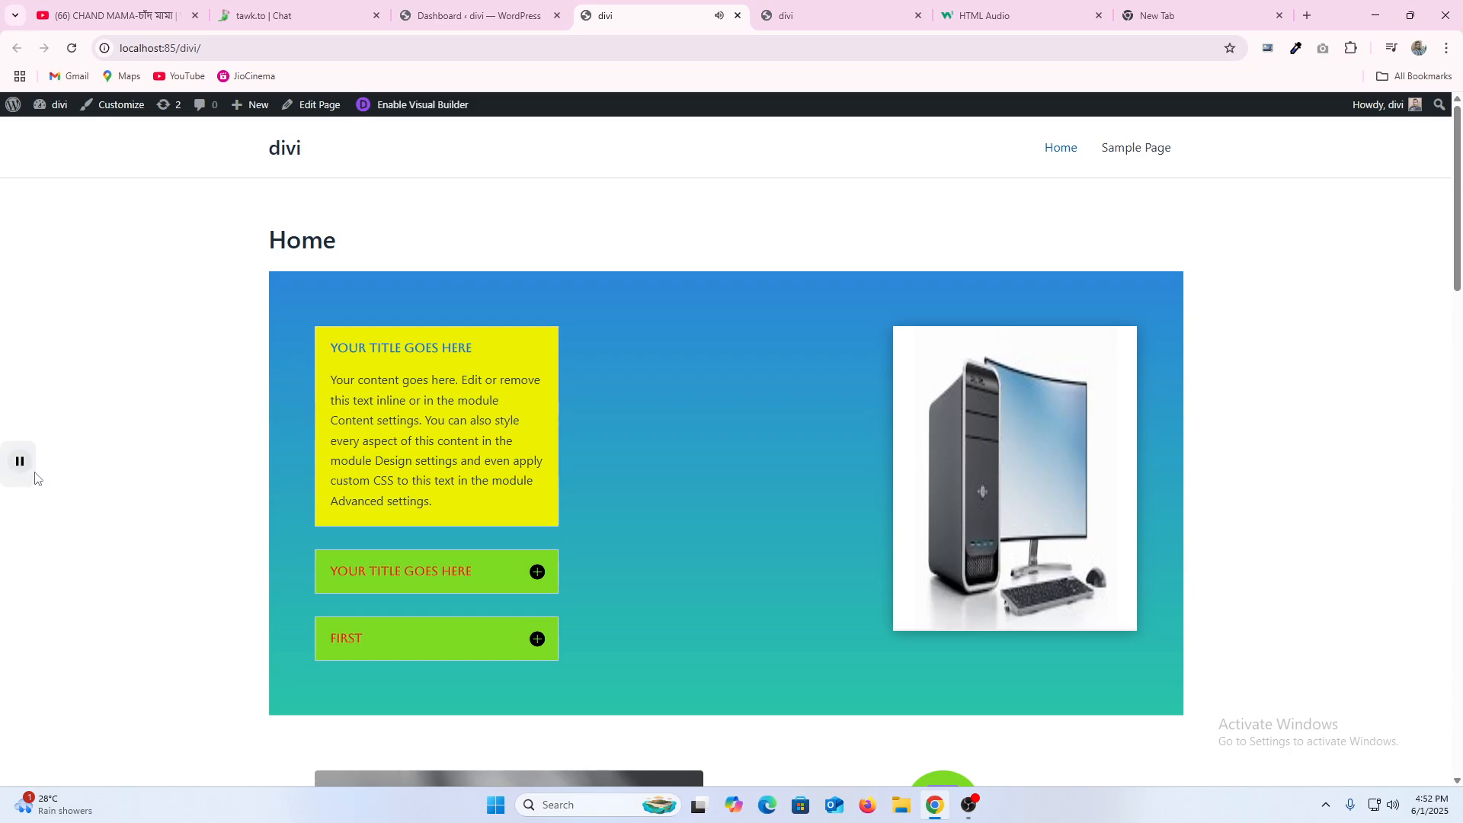
{"action": "scroll", "coordinate": [219, 441], "scroll_direction": "down", "scroll_amount": 2}
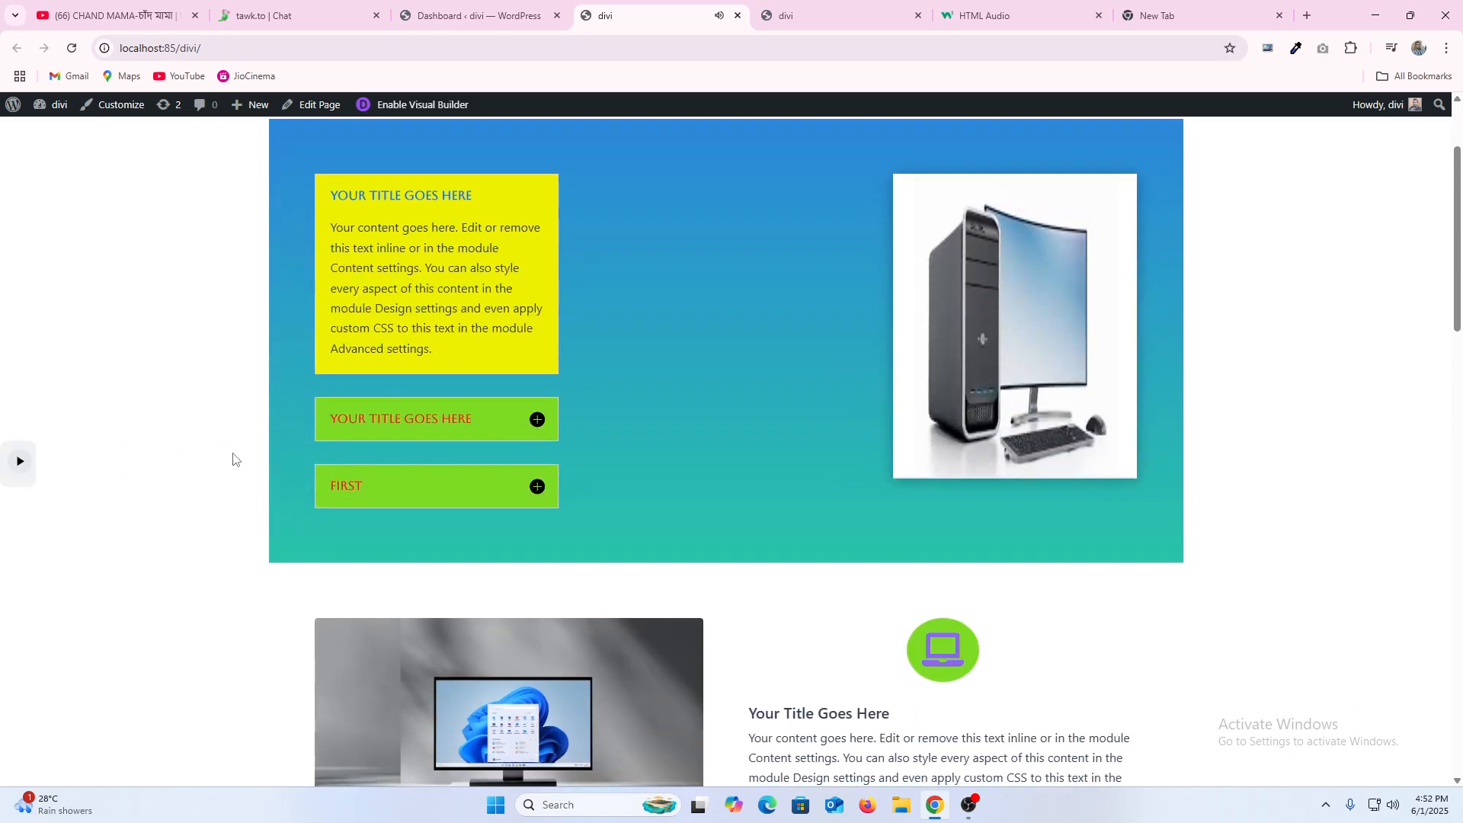
{"action": "scroll", "coordinate": [424, 395], "scroll_direction": "down", "scroll_amount": 15}
{"action": "scroll", "coordinate": [447, 407], "scroll_direction": "up", "scroll_amount": 6}
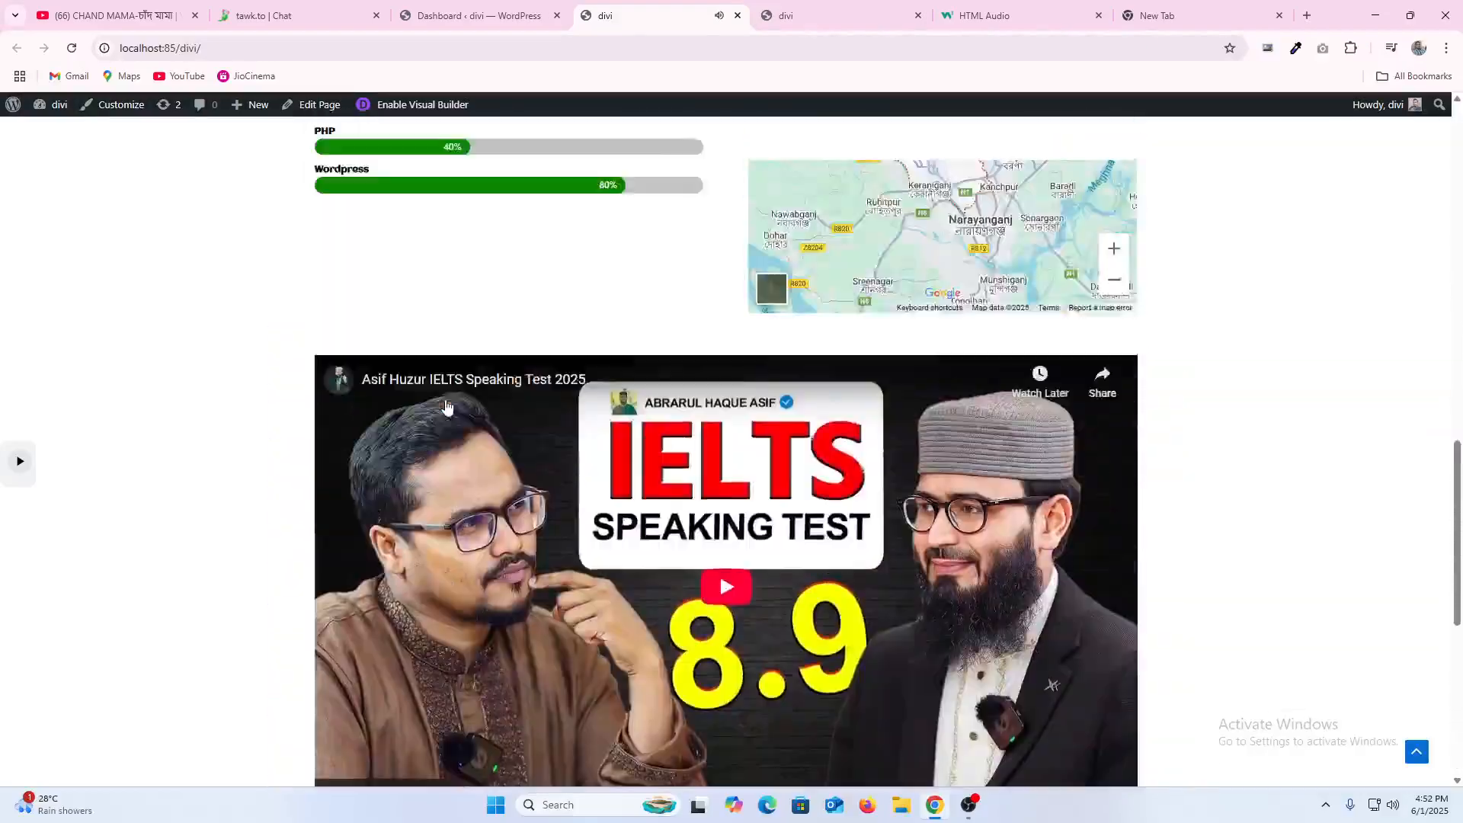
{"action": "scroll", "coordinate": [447, 407], "scroll_direction": "up", "scroll_amount": 10}
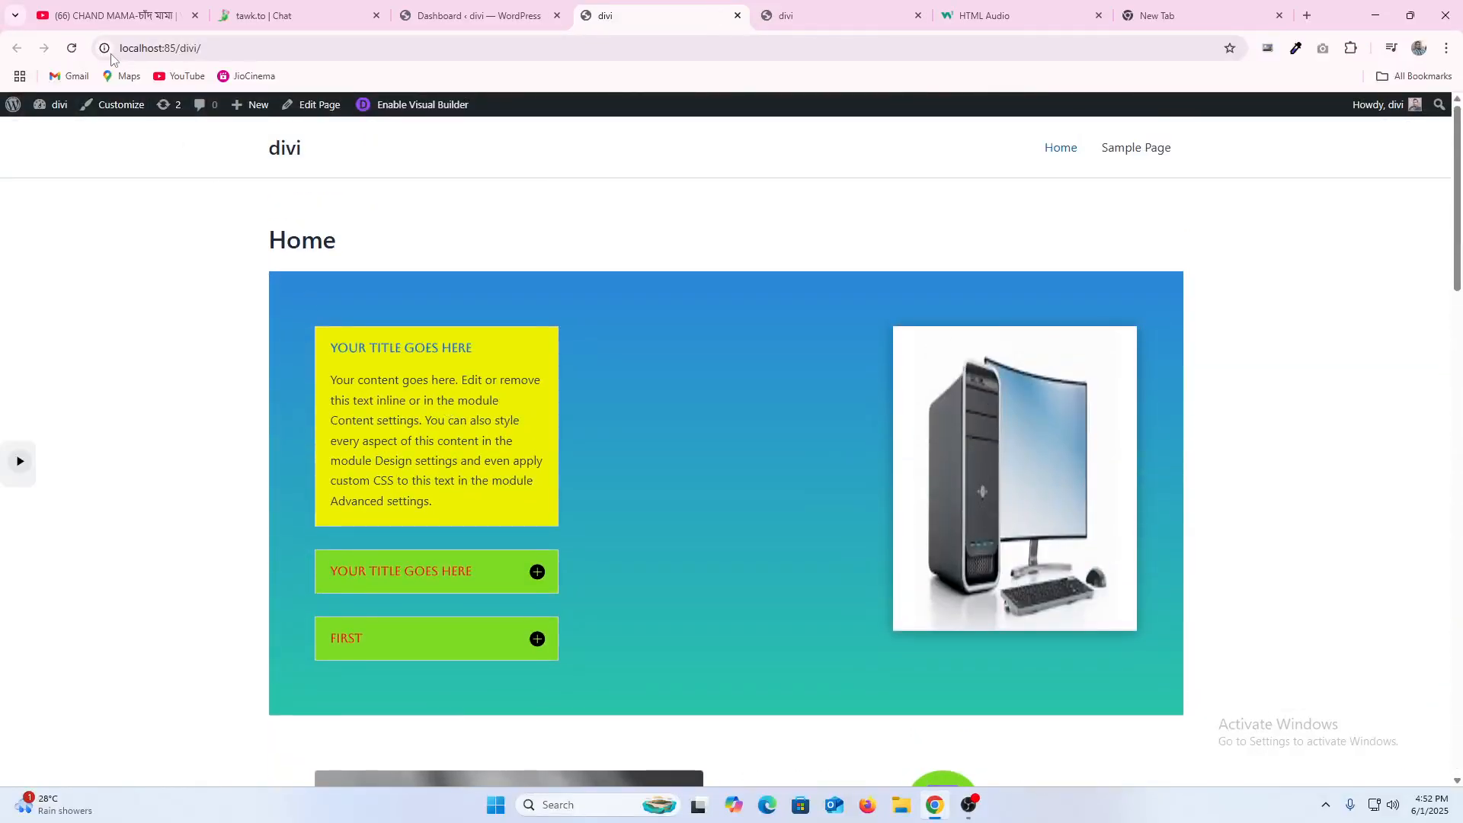
{"action": "left_click", "coordinate": [72, 48]}
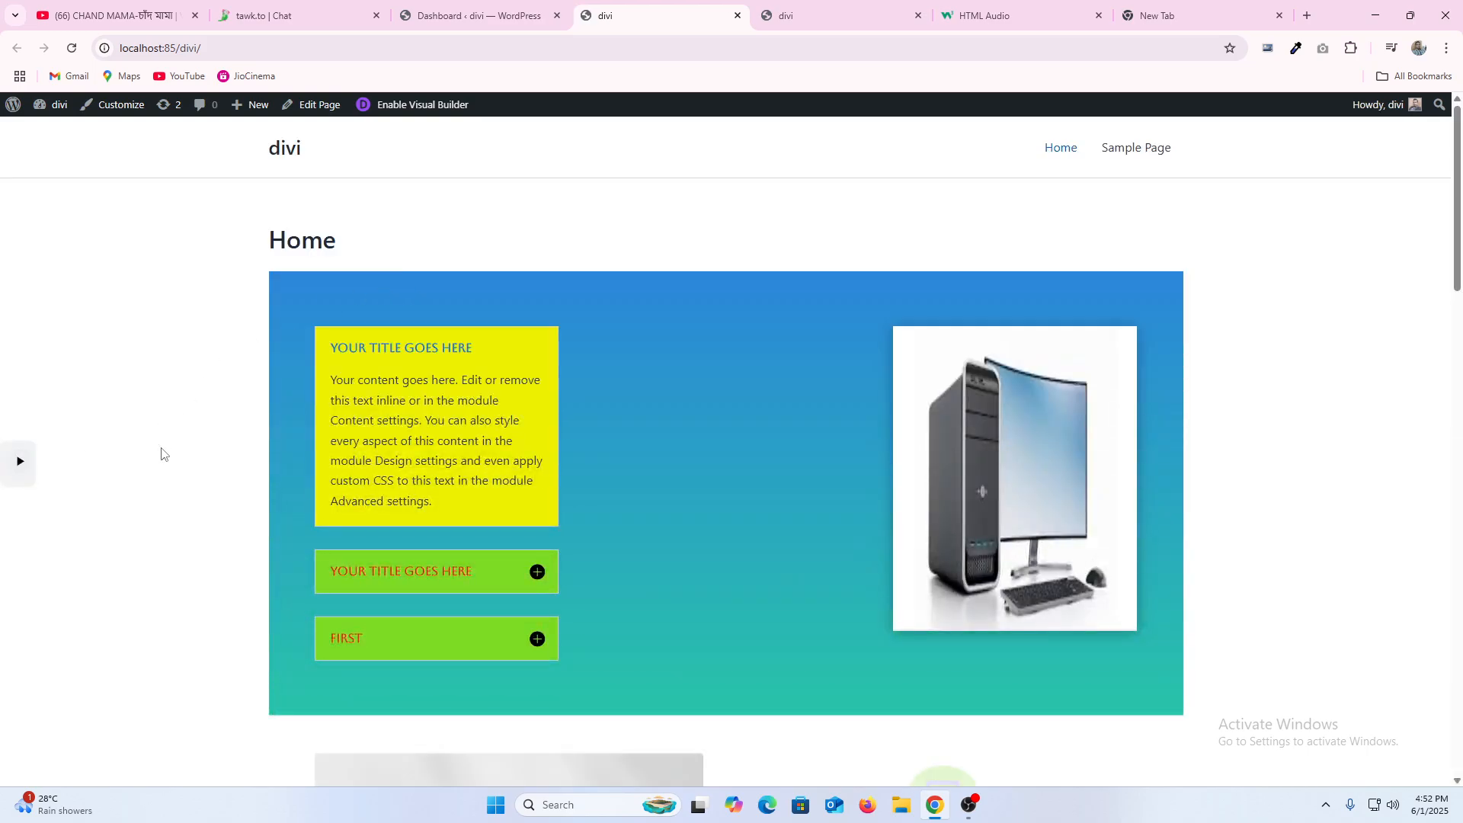
Step: Close the current live Home page and reopen the site in a new tab from the WordPress dashboard to retest autoplay
{"action": "left_click", "coordinate": [736, 15]}
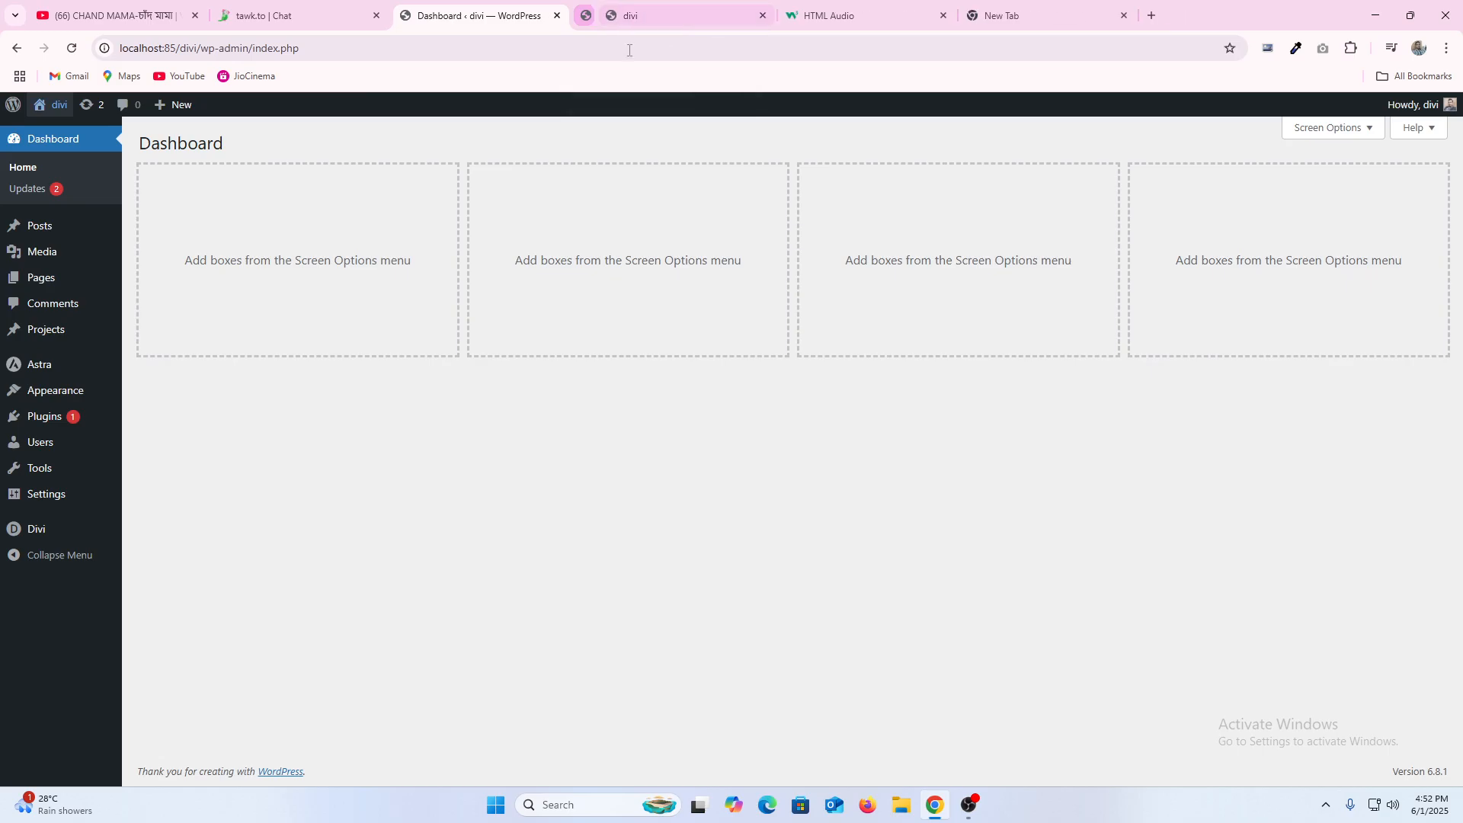
{"action": "right_click", "coordinate": [63, 112]}
{"action": "left_click", "coordinate": [100, 123]}
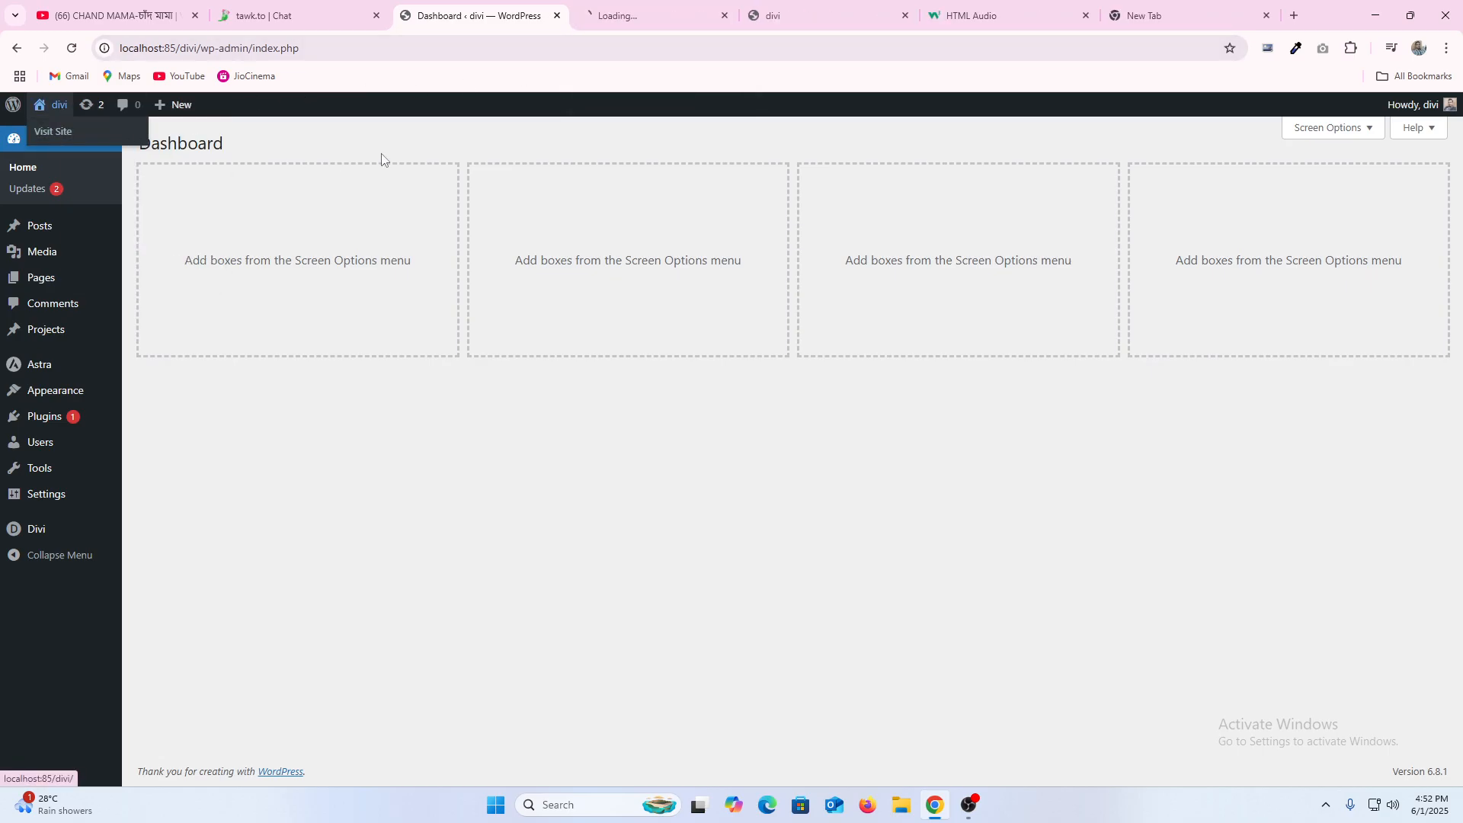
{"action": "left_click", "coordinate": [659, 20]}
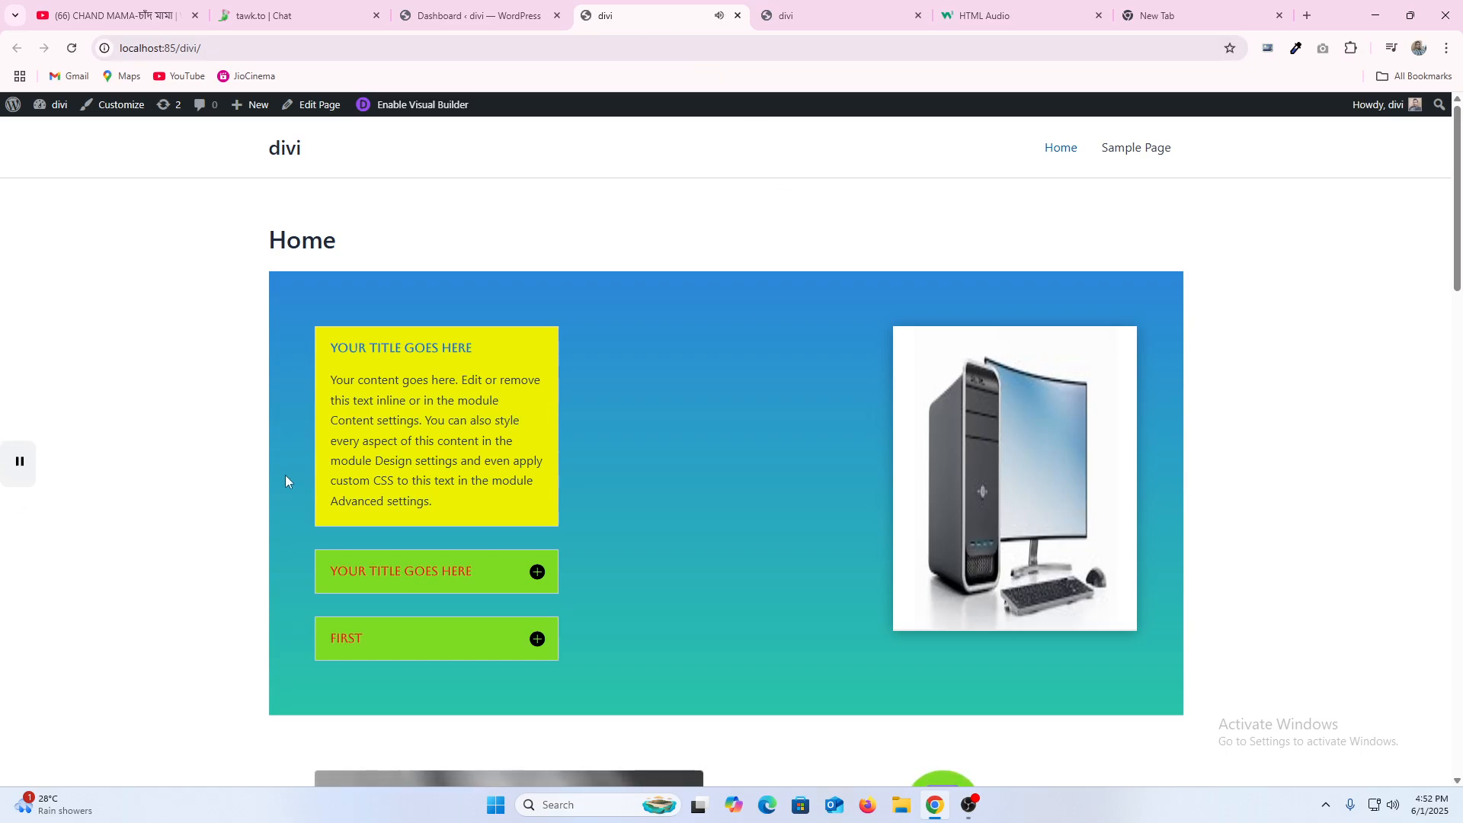
Step: Look through the reopened Home page down to the footer and back, checking that the audio button stays fixed and playback continues
{"action": "scroll", "coordinate": [794, 587], "scroll_direction": "down", "scroll_amount": 10}
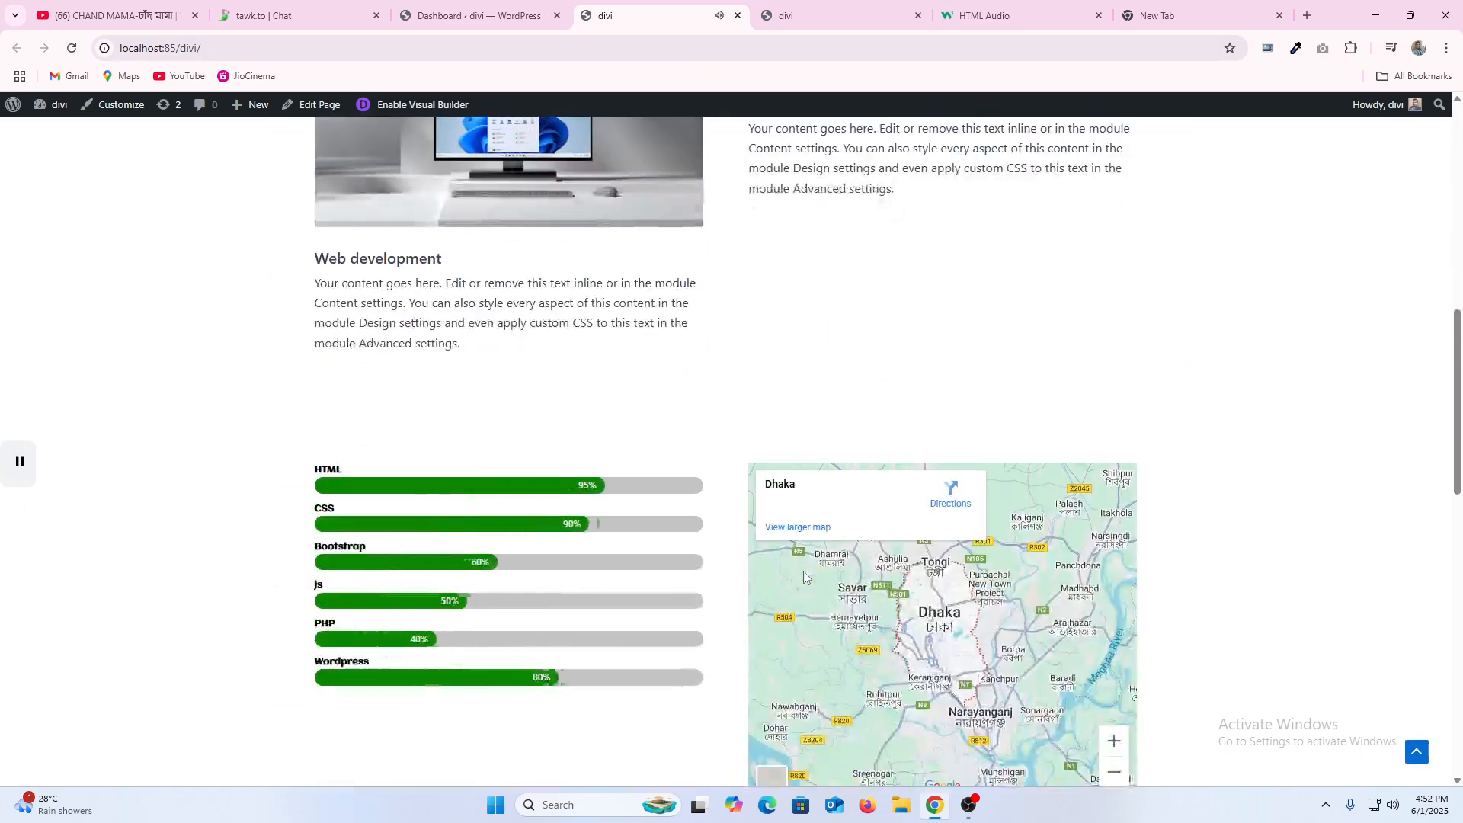
{"action": "scroll", "coordinate": [755, 598], "scroll_direction": "down", "scroll_amount": 9}
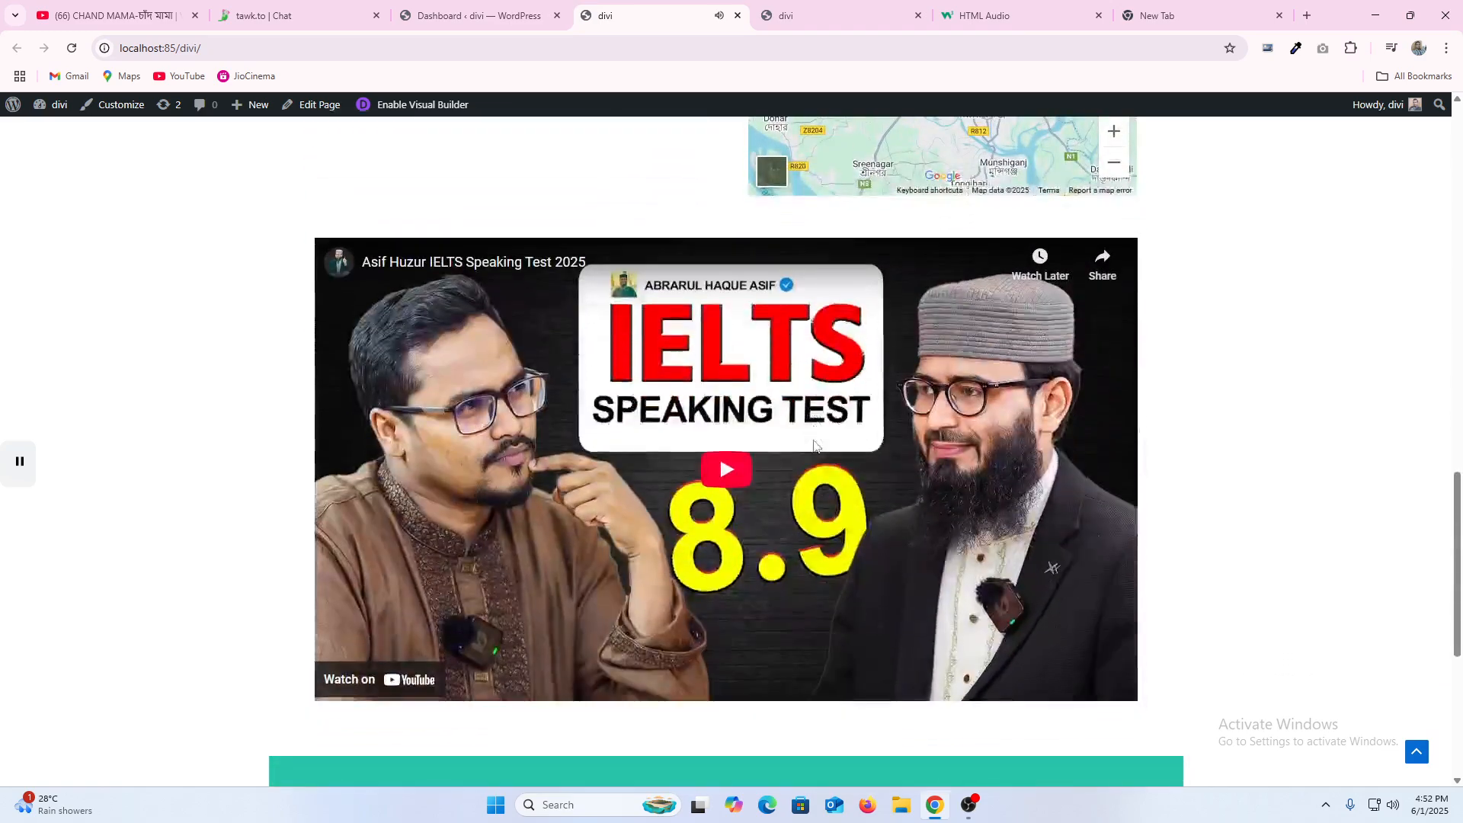
{"action": "scroll", "coordinate": [815, 446], "scroll_direction": "up", "scroll_amount": 8}
{"action": "scroll", "coordinate": [814, 446], "scroll_direction": "up", "scroll_amount": 10}
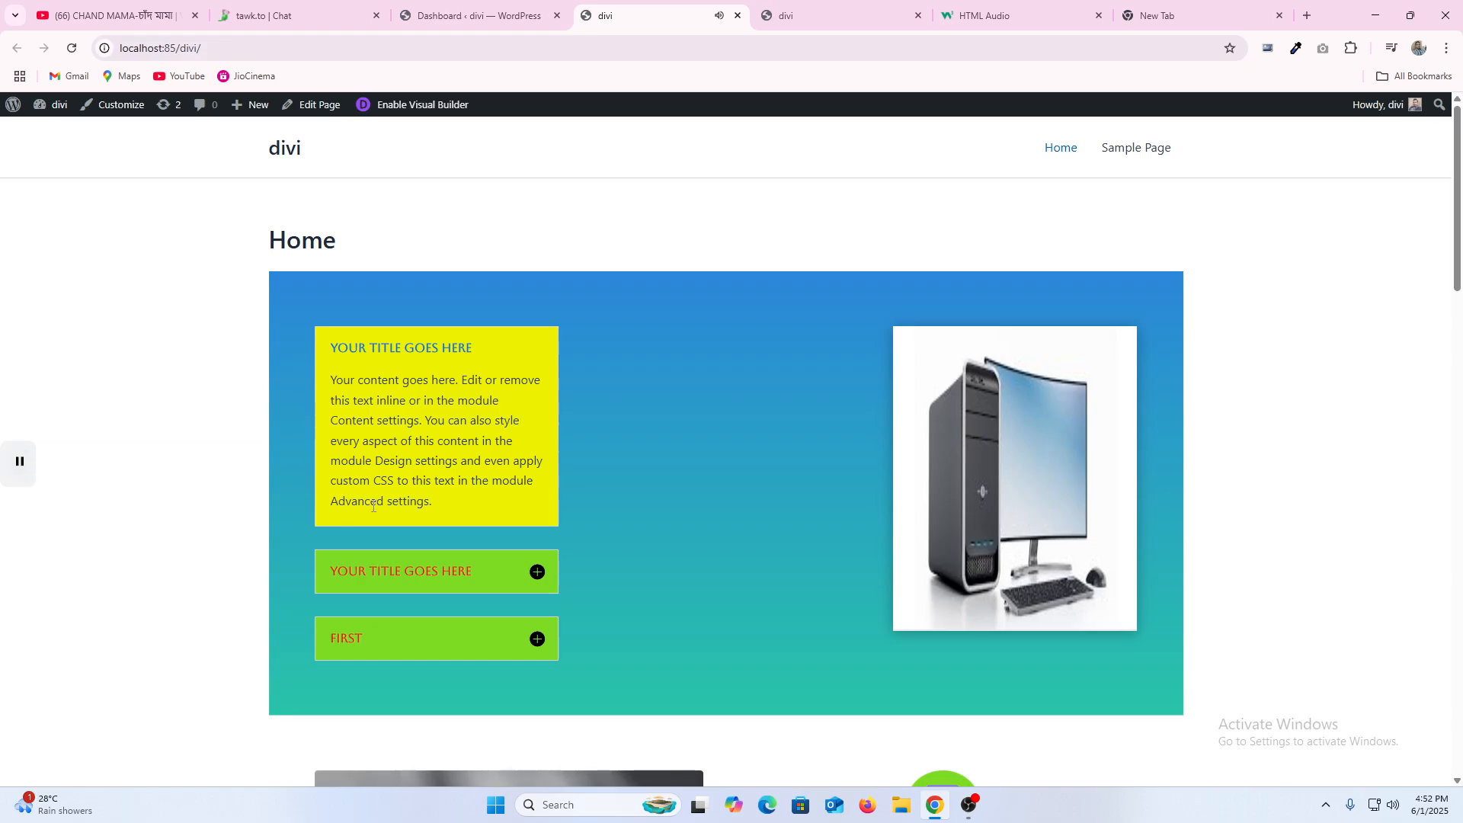
{"action": "scroll", "coordinate": [706, 529], "scroll_direction": "down", "scroll_amount": 15}
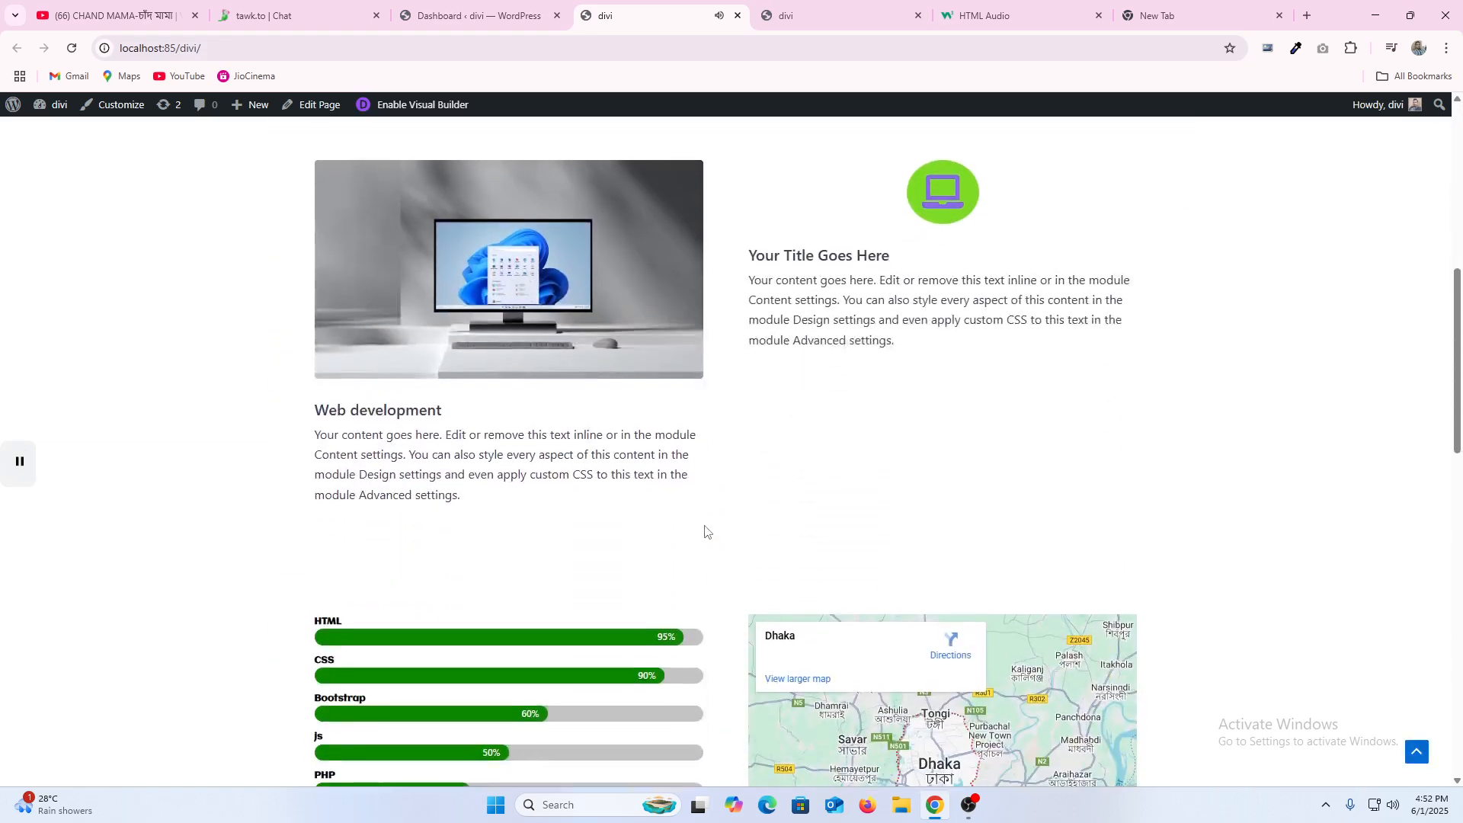
{"action": "scroll", "coordinate": [706, 529], "scroll_direction": "down", "scroll_amount": 7}
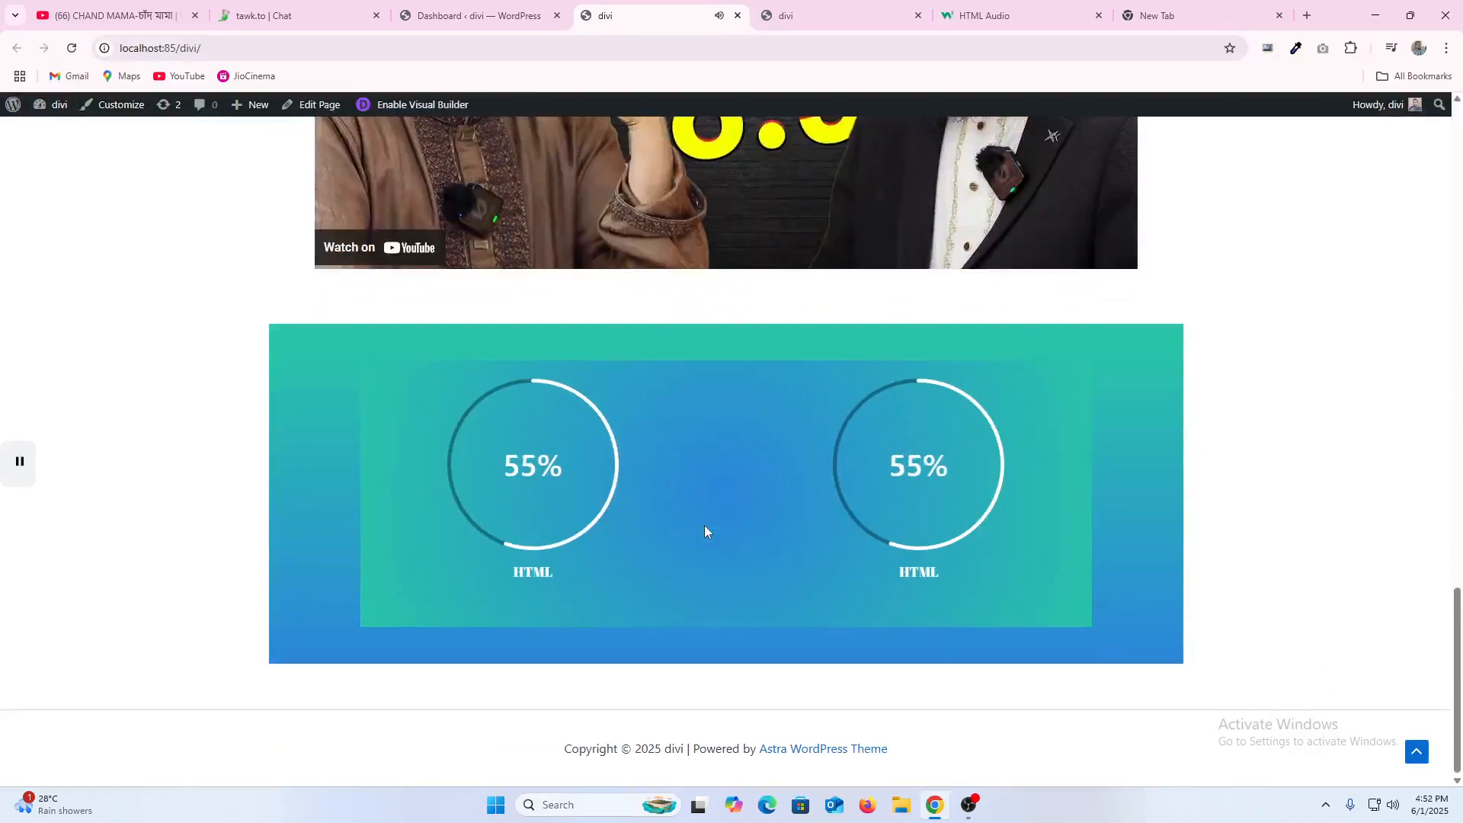
{"action": "scroll", "coordinate": [656, 555], "scroll_direction": "up", "scroll_amount": 15}
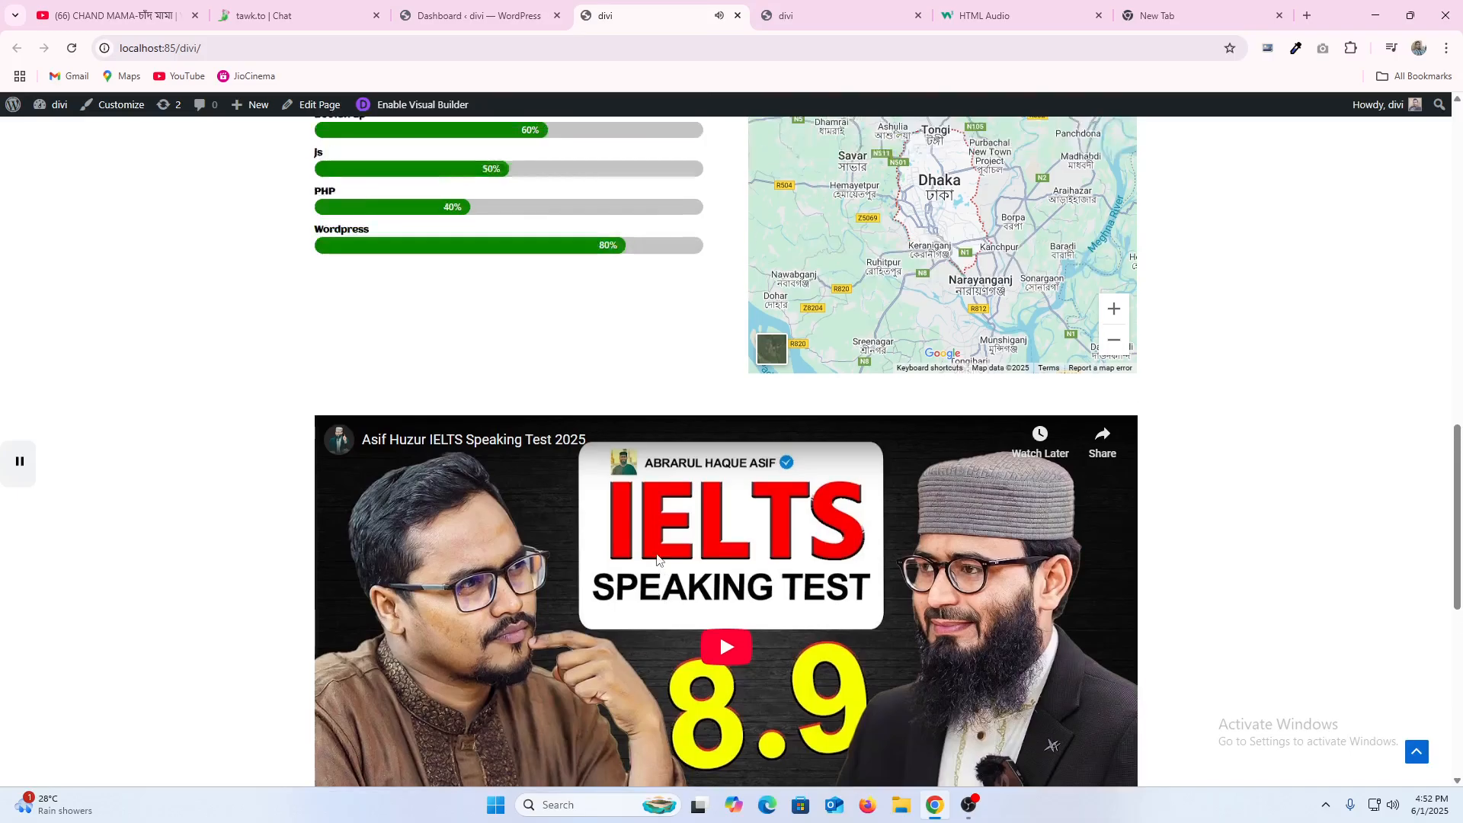
{"action": "scroll", "coordinate": [657, 560], "scroll_direction": "up", "scroll_amount": 6}
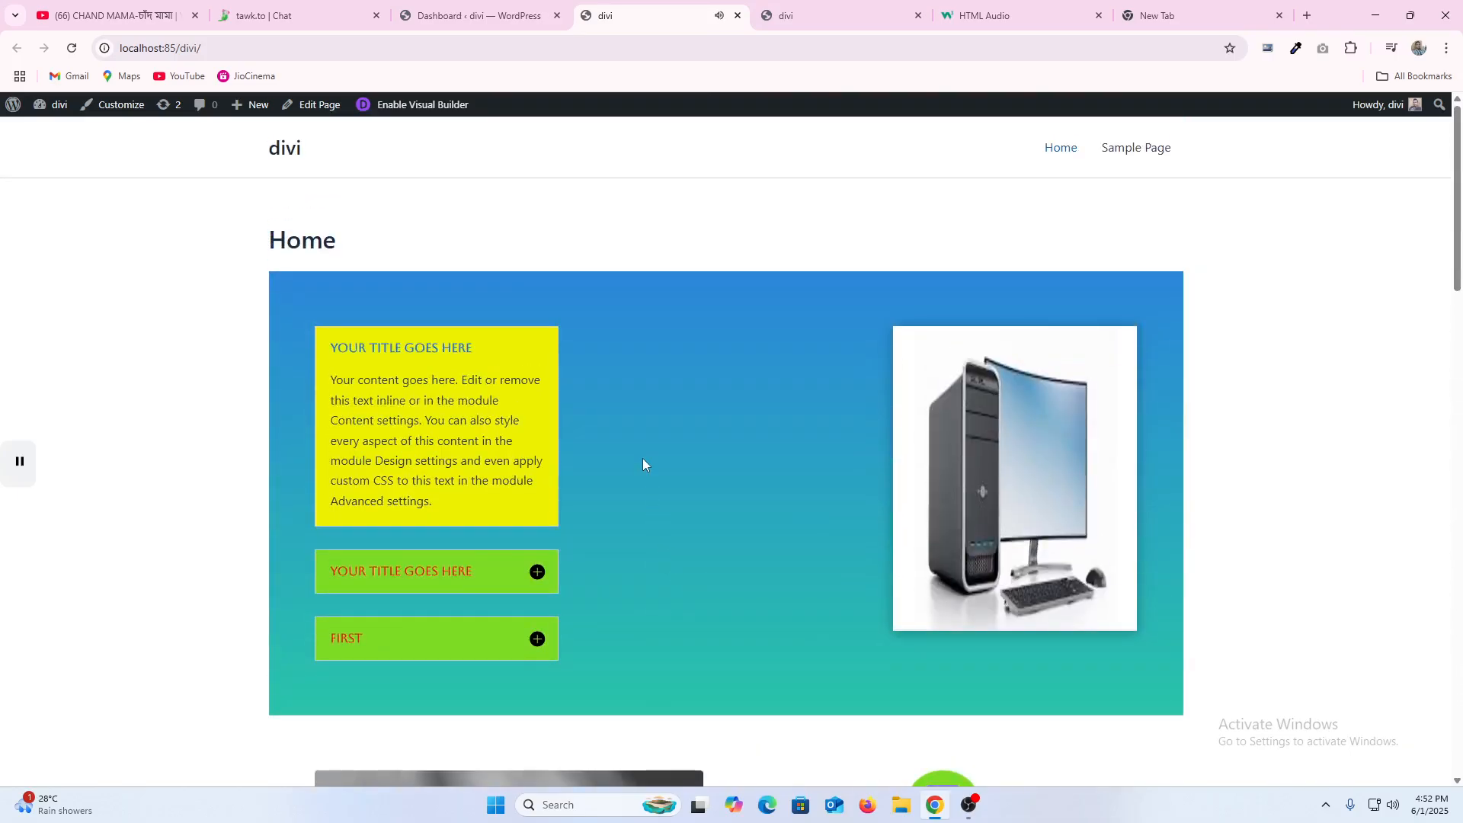